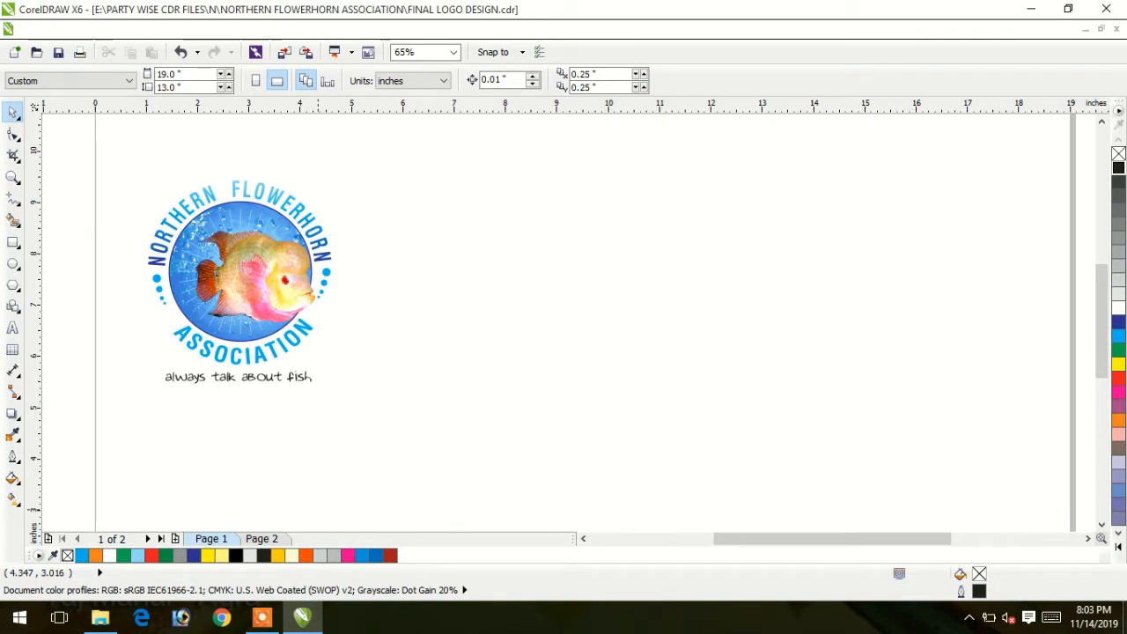
Step: Draw a circle and fit it over the logo's round blue badge, at about 2.78 by 2.72 inches
{"action": "left_click", "coordinate": [13, 262]}
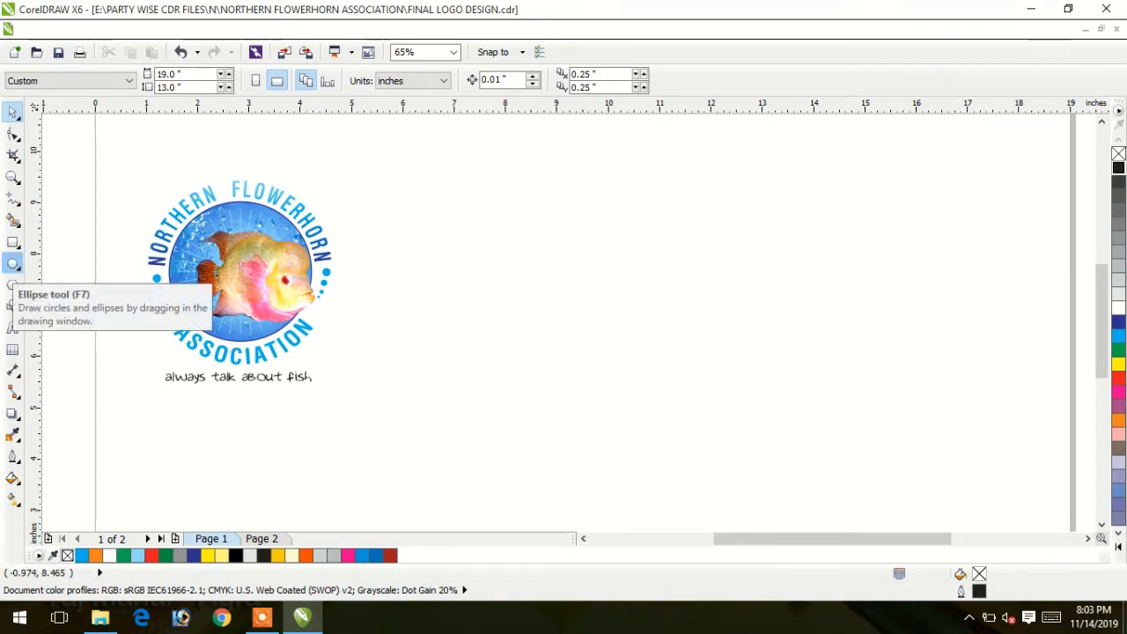
{"action": "left_click_drag", "start_coordinate": [412, 225], "coordinate": [559, 373]}
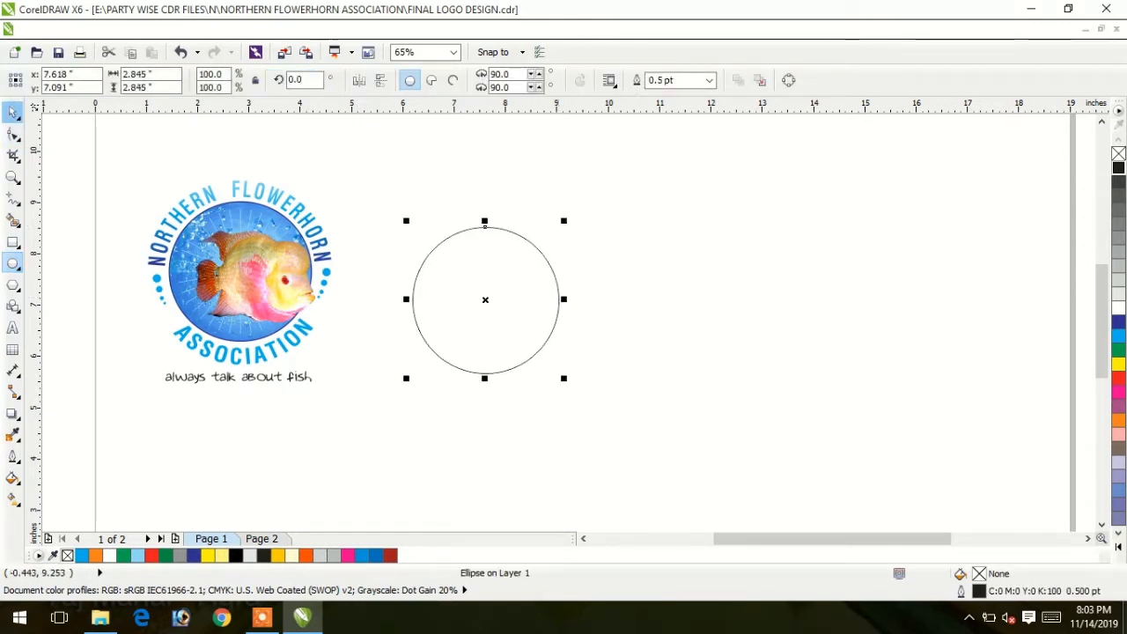
{"action": "left_click", "coordinate": [14, 112]}
{"action": "left_click_drag", "start_coordinate": [484, 301], "coordinate": [247, 272]}
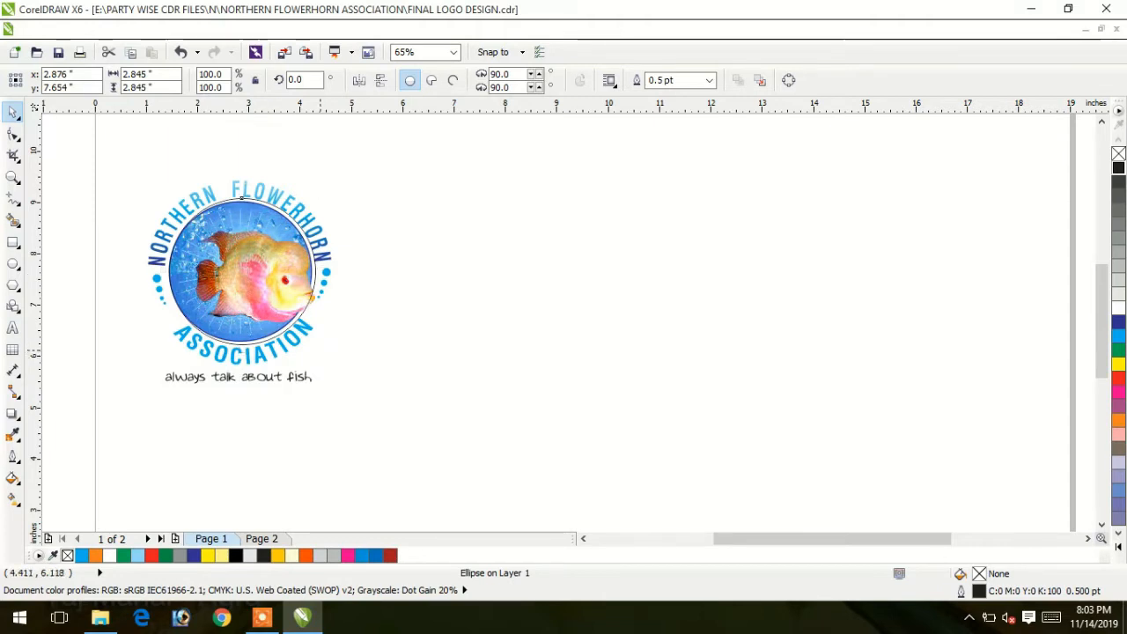
{"action": "left_click_drag", "start_coordinate": [322, 350], "coordinate": [312, 346]}
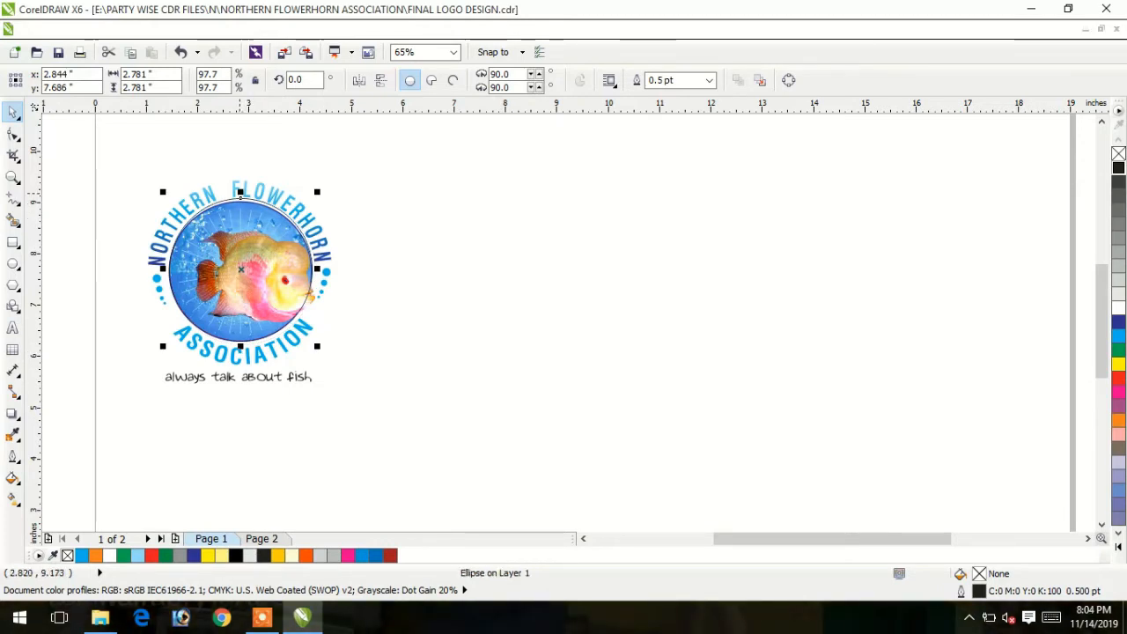
{"action": "left_click_drag", "start_coordinate": [239, 192], "coordinate": [240, 195]}
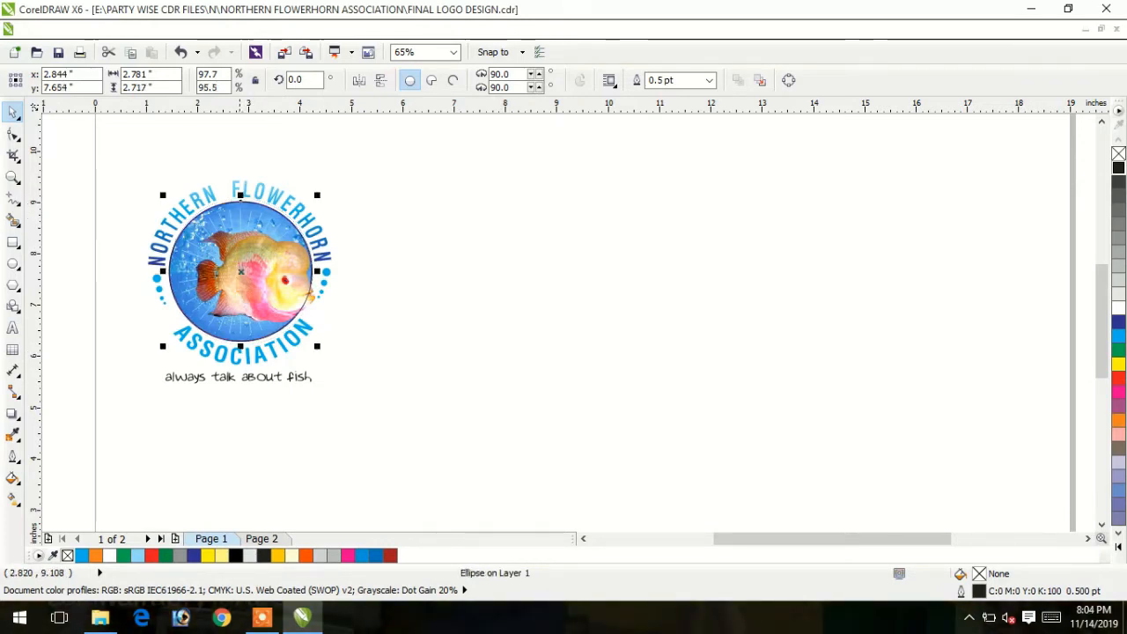
Step: Move the circle to the blank area beside the logo and set its outline width to 2.0 pt
{"action": "left_click_drag", "start_coordinate": [242, 278], "coordinate": [550, 288]}
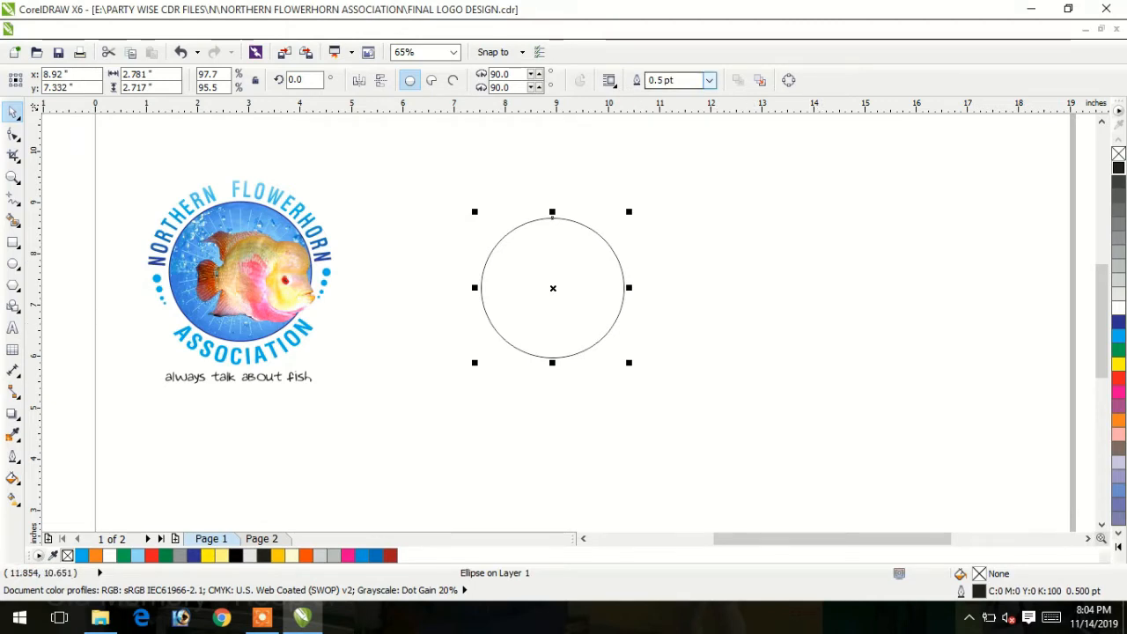
{"action": "left_click", "coordinate": [709, 80]}
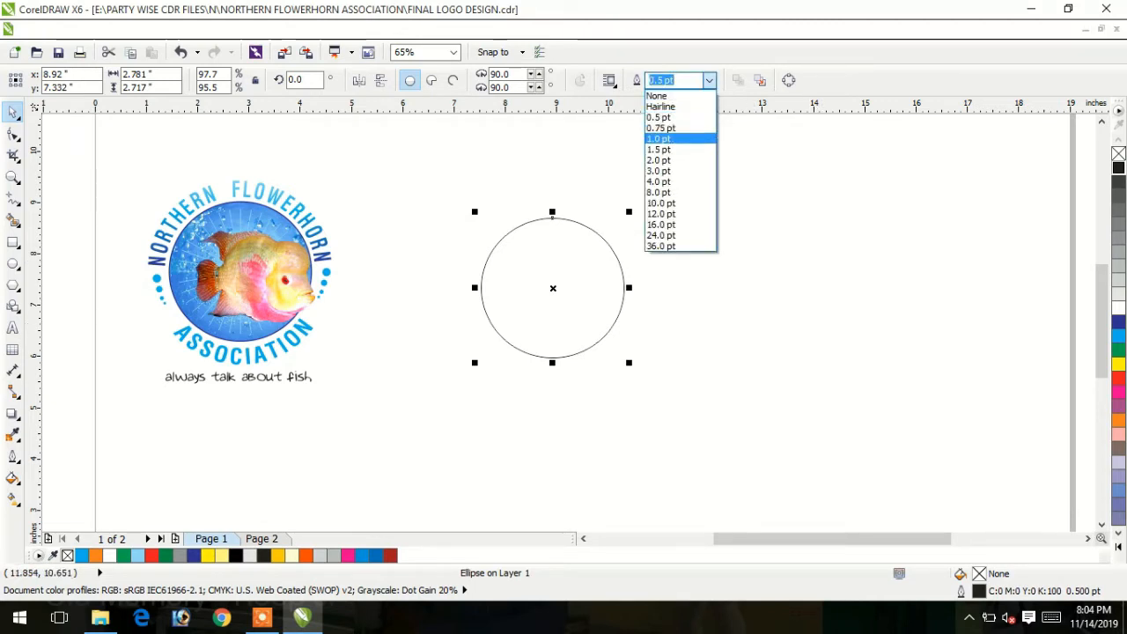
{"action": "left_click", "coordinate": [690, 139]}
{"action": "left_click", "coordinate": [708, 81]}
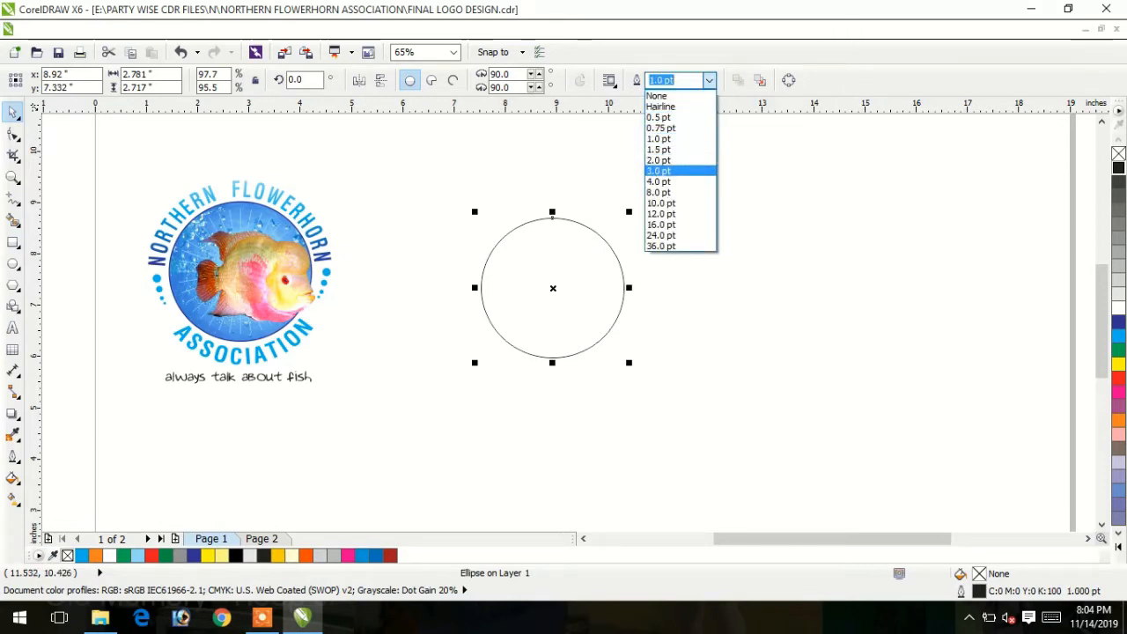
{"action": "left_click", "coordinate": [659, 160]}
{"action": "key", "text": "Escape"}
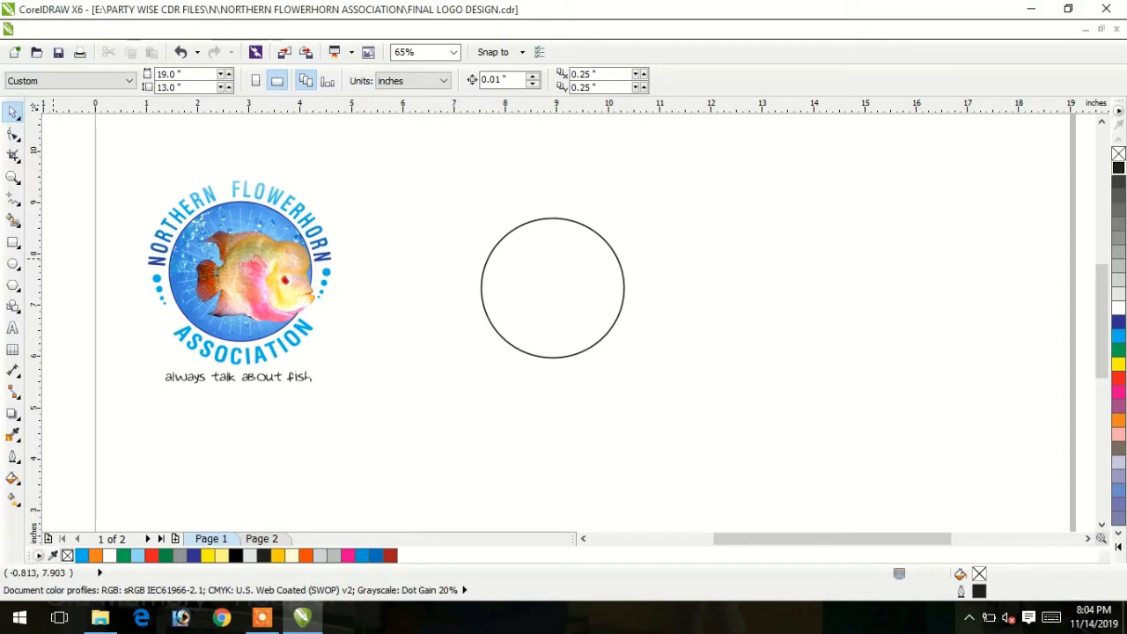
Step: Draw a closed four-point diamond about 1.22 by 3.31 inches beside the circle with straight freehand segments
{"action": "left_click", "coordinate": [13, 198]}
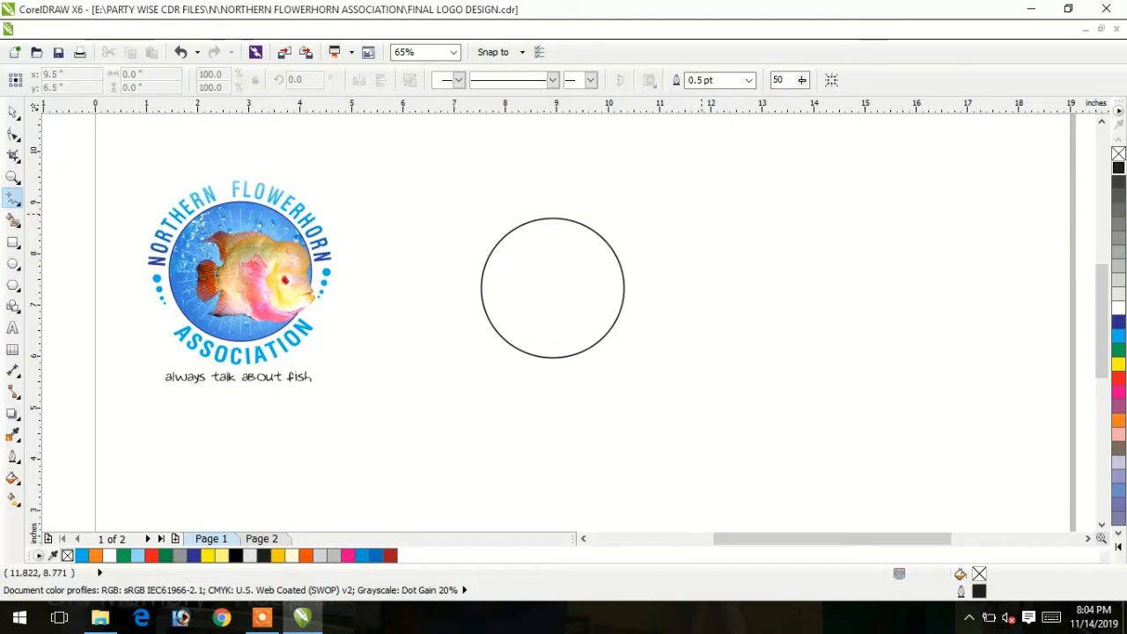
{"action": "left_click", "coordinate": [702, 214]}
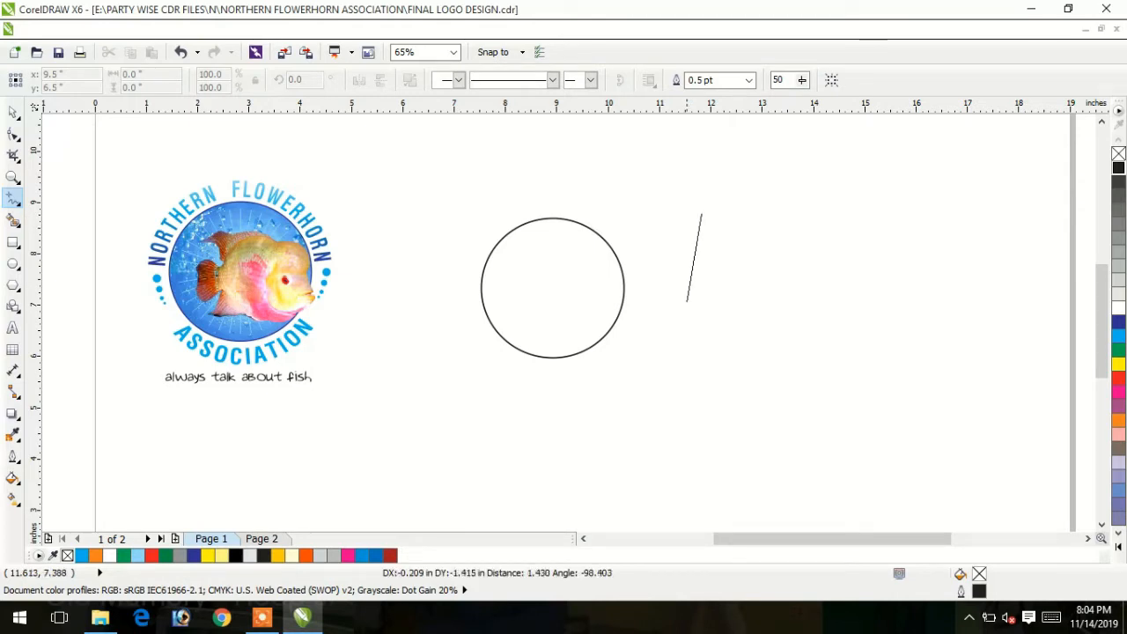
{"action": "left_click", "coordinate": [686, 303]}
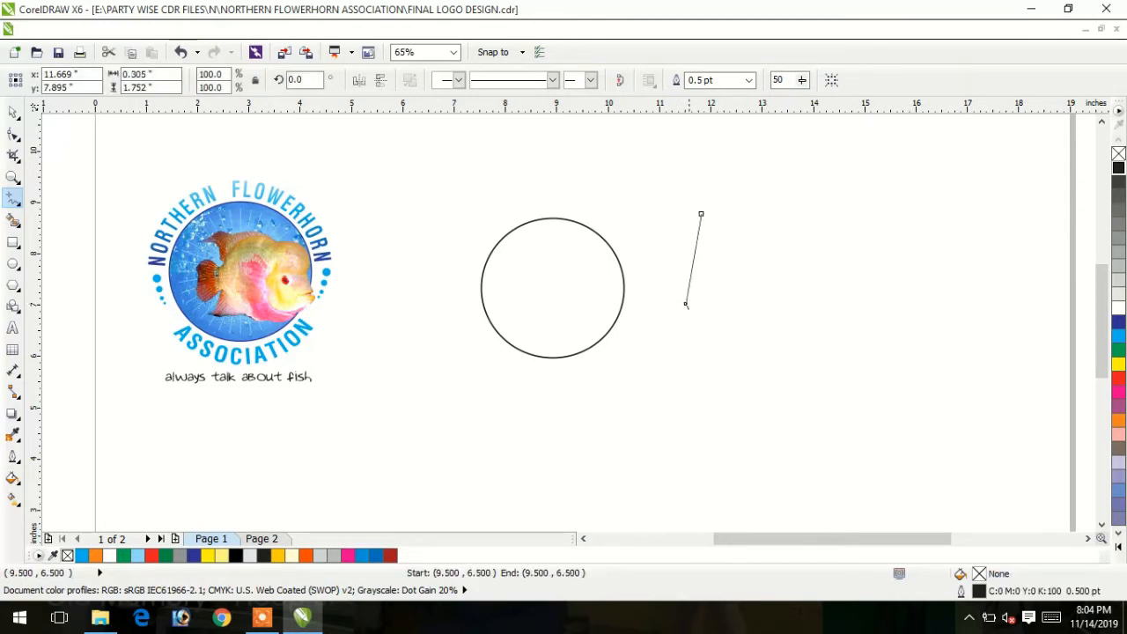
{"action": "left_click", "coordinate": [733, 382]}
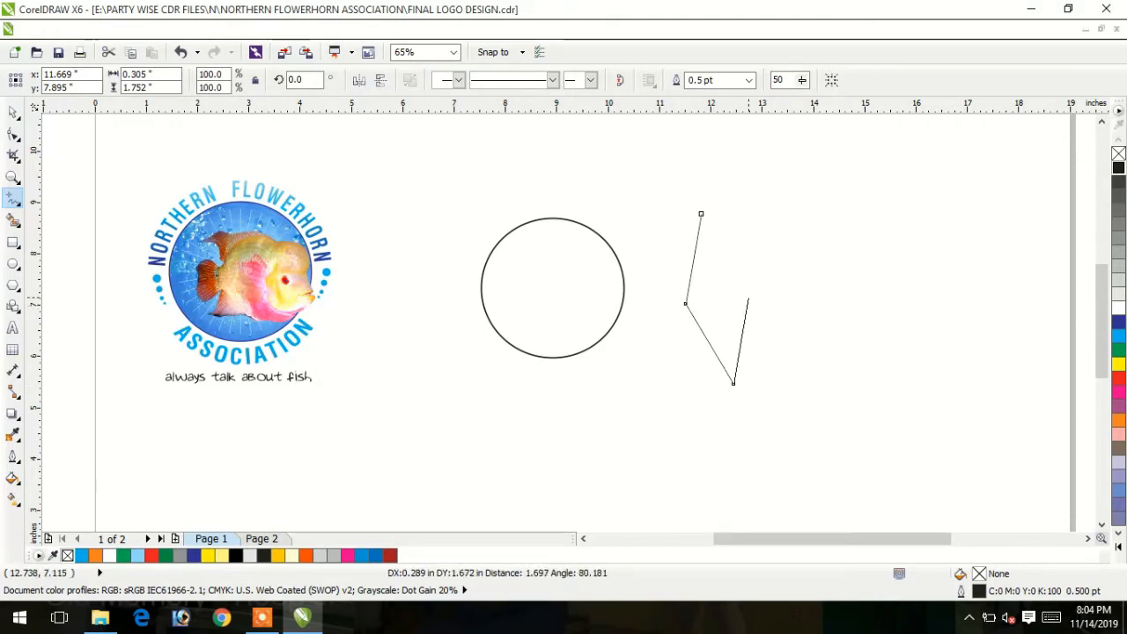
{"action": "double_click", "coordinate": [750, 298]}
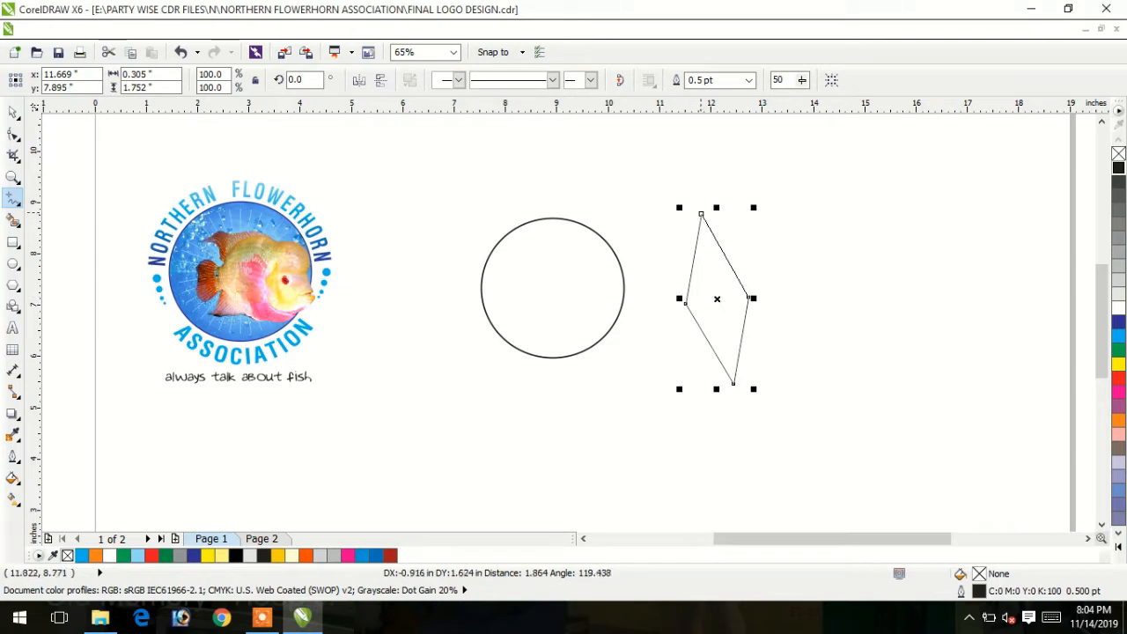
{"action": "left_click", "coordinate": [701, 214]}
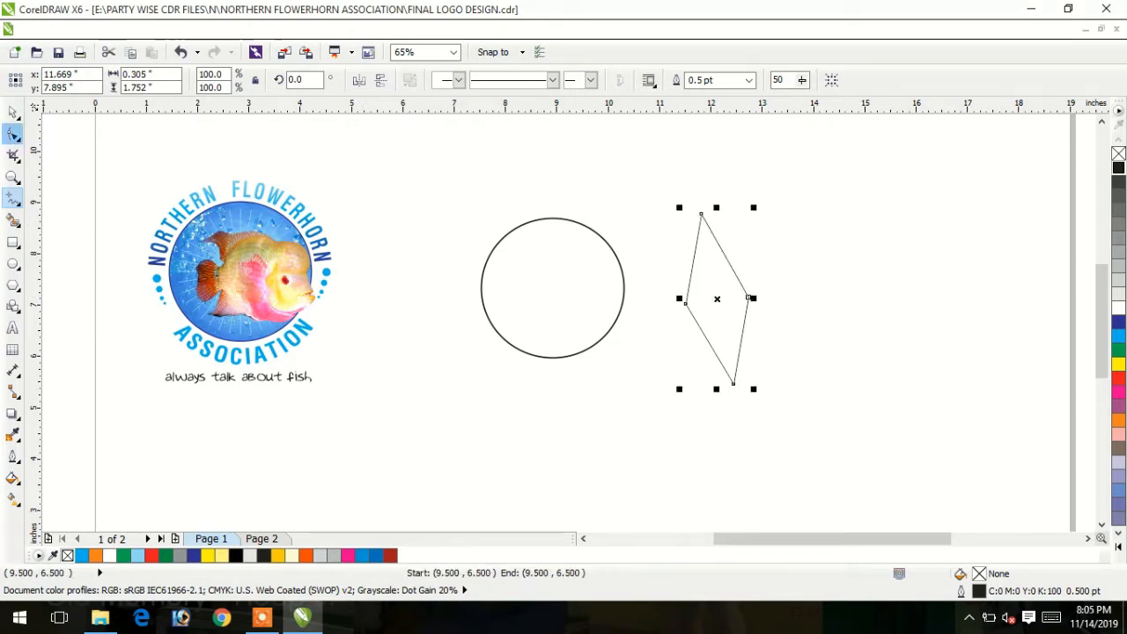
Step: Place a horizontal and a vertical guideline crossing at the circle's centre
{"action": "left_click", "coordinate": [14, 112]}
{"action": "left_click", "coordinate": [552, 219]}
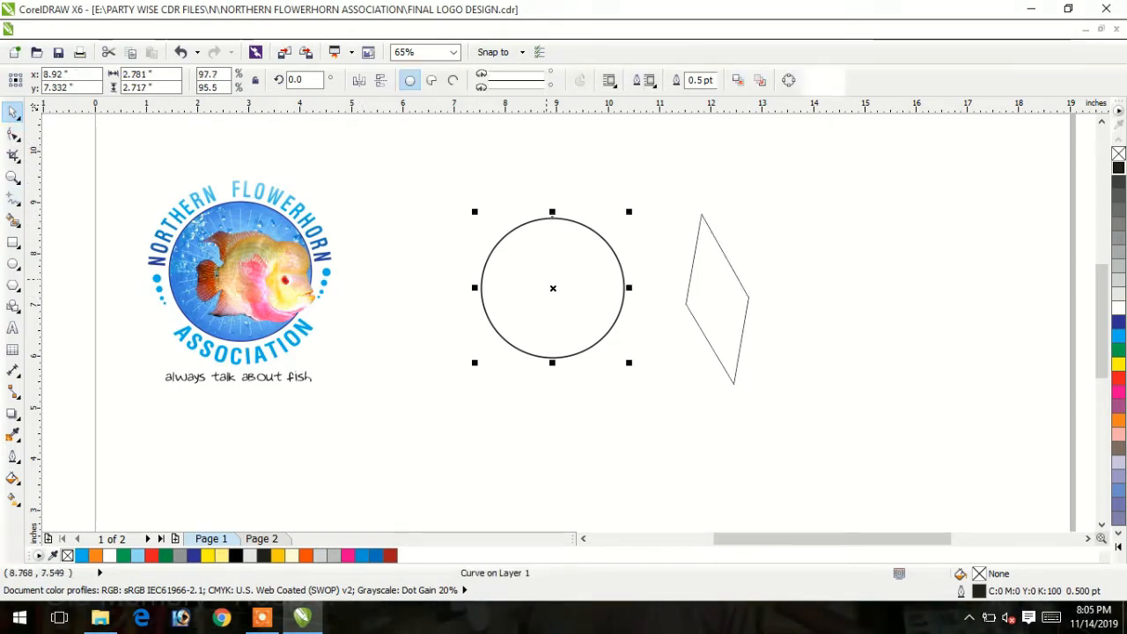
{"action": "left_click_drag", "start_coordinate": [535, 107], "coordinate": [544, 289]}
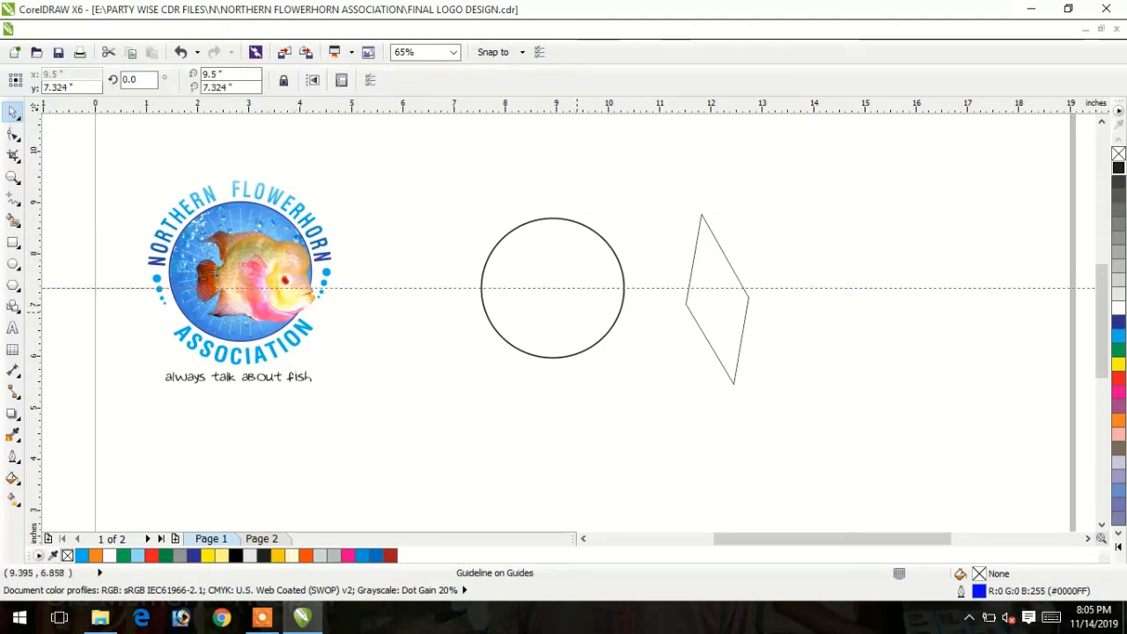
{"action": "left_click", "coordinate": [577, 312]}
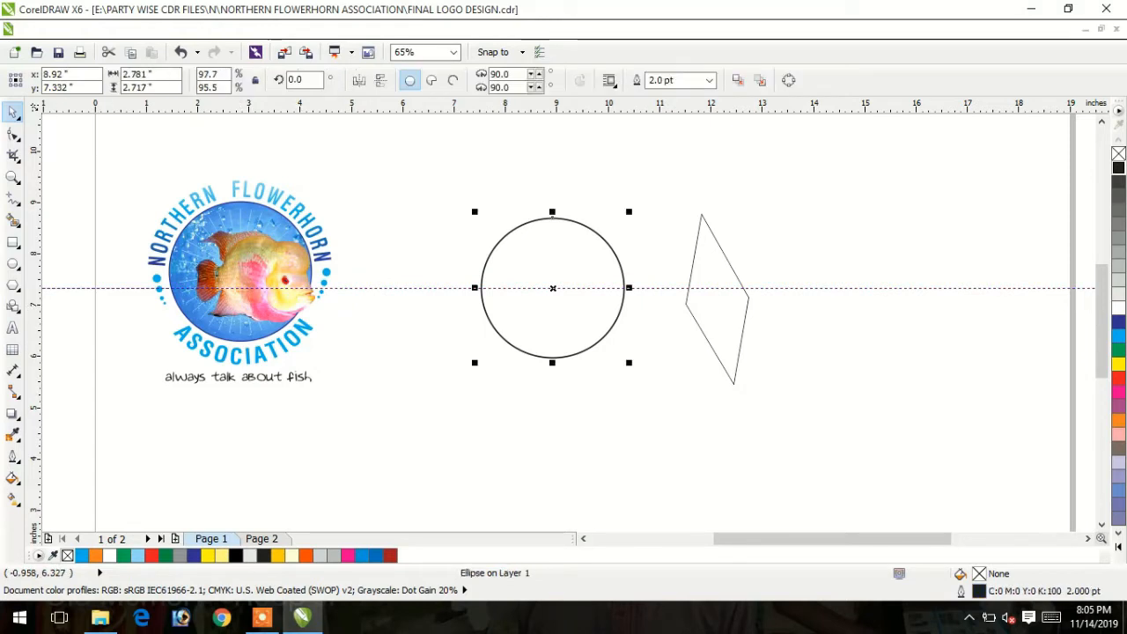
{"action": "left_click_drag", "start_coordinate": [35, 339], "coordinate": [552, 366]}
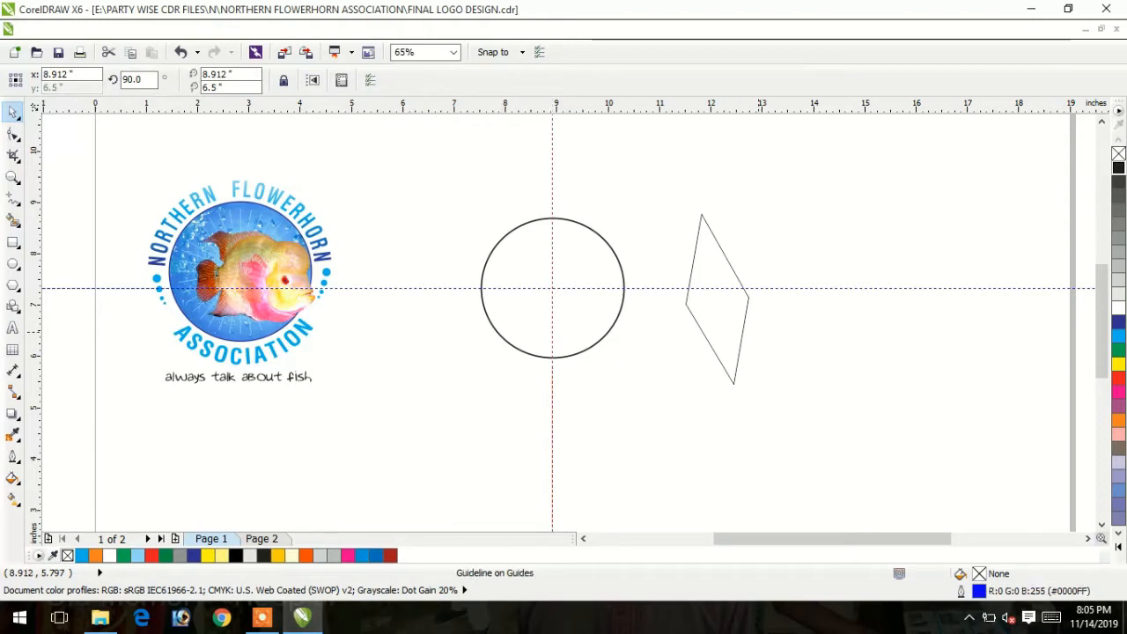
Step: Scale the diamond down to about 0.69 by 1.88 inches and centre it inside the circle on the guideline crossing
{"action": "left_click", "coordinate": [740, 330]}
{"action": "left_click_drag", "start_coordinate": [736, 331], "coordinate": [574, 317]}
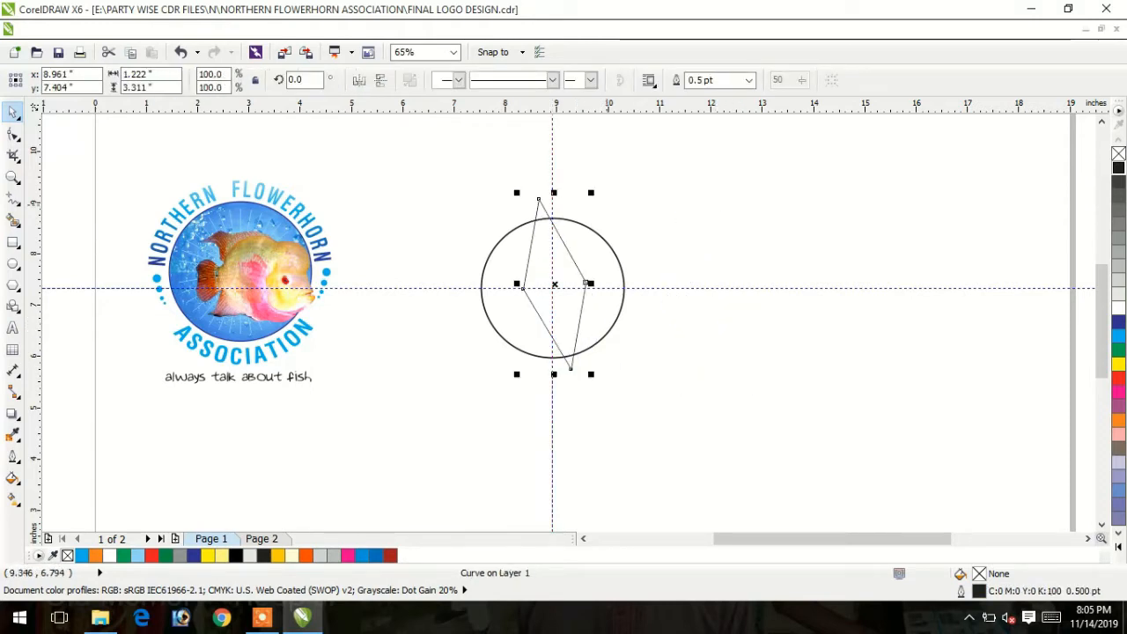
{"action": "left_click_drag", "start_coordinate": [591, 192], "coordinate": [564, 266]}
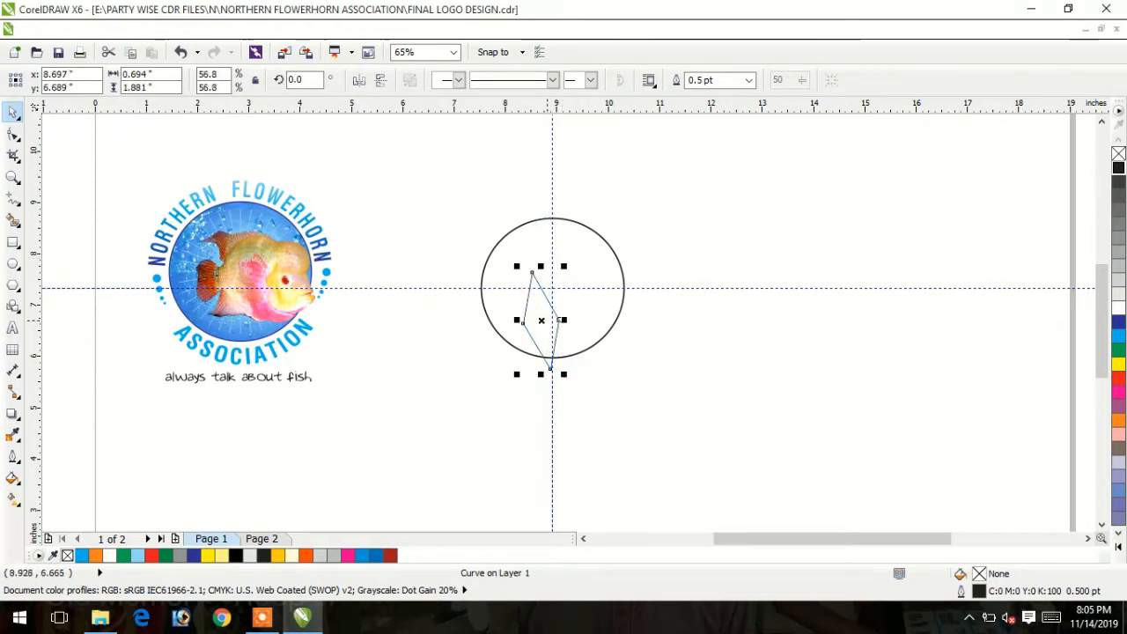
{"action": "left_click_drag", "start_coordinate": [540, 319], "coordinate": [552, 290]}
{"action": "left_click", "coordinate": [552, 290]}
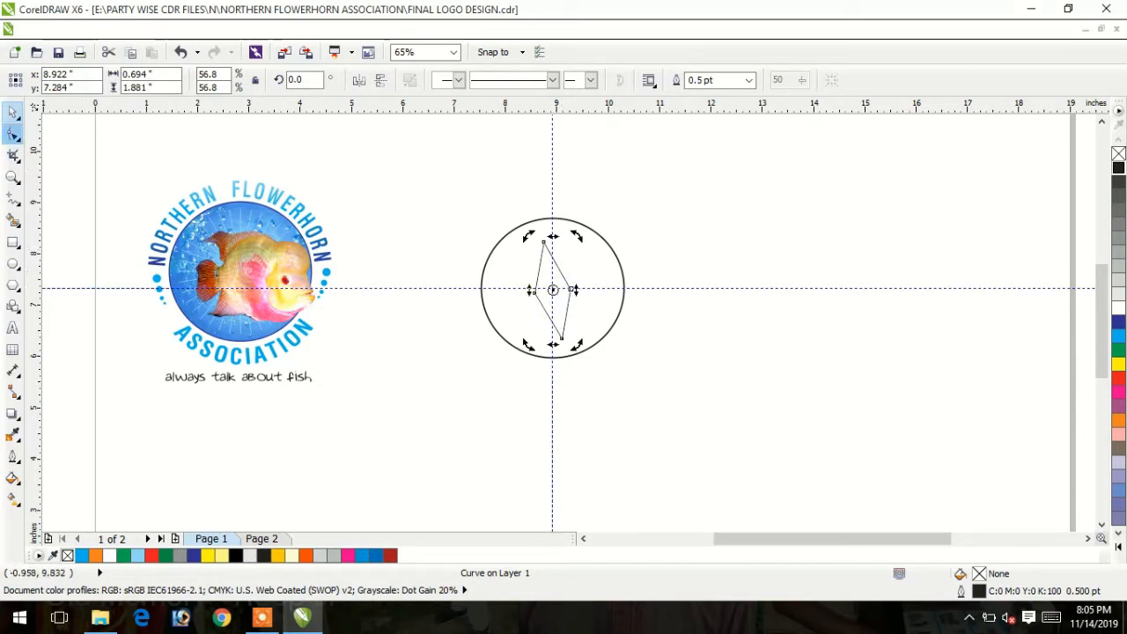
Step: Reshape the diamond's nodes into a slim vertical ray about 0.29 by 2.2 inches, with both tips on the vertical guideline
{"action": "left_click", "coordinate": [13, 132]}
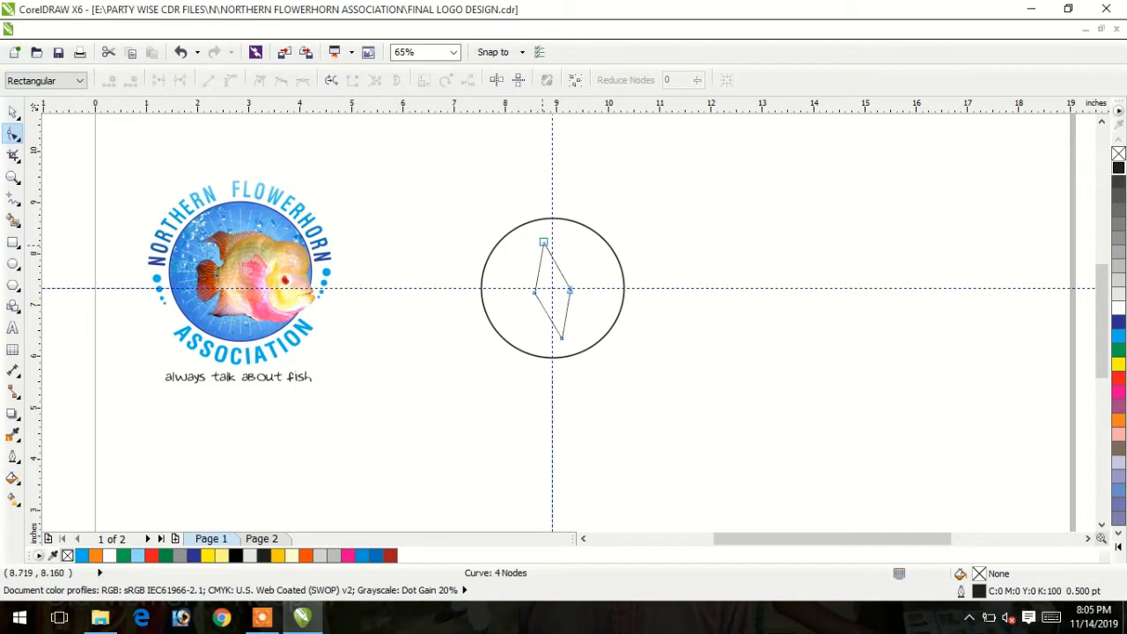
{"action": "left_click_drag", "start_coordinate": [543, 241], "coordinate": [551, 232]}
{"action": "left_click_drag", "start_coordinate": [561, 337], "coordinate": [552, 344]}
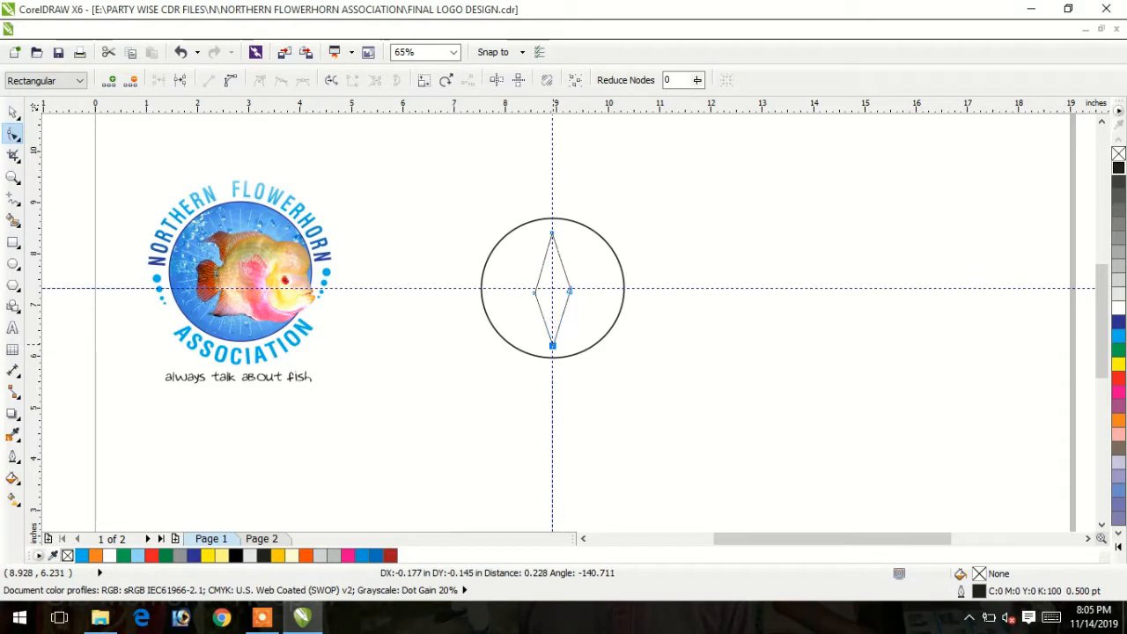
{"action": "left_click_drag", "start_coordinate": [569, 289], "coordinate": [541, 285]}
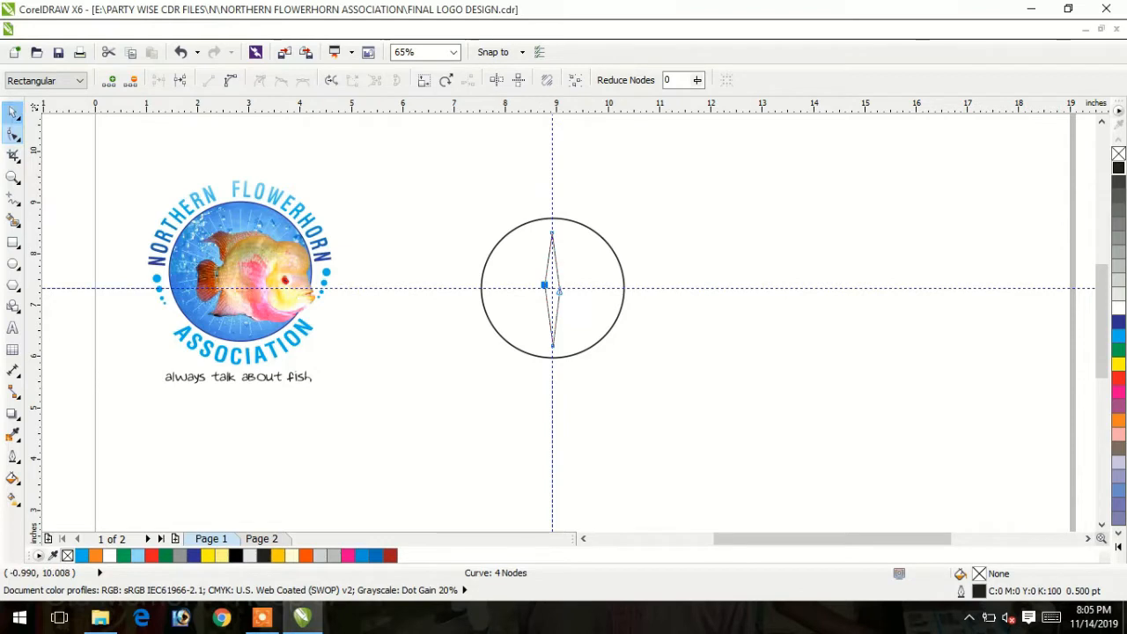
Step: Give the ray a cyan fill with no outline and narrow it to about 0.1 inch wide
{"action": "left_click", "coordinate": [13, 112]}
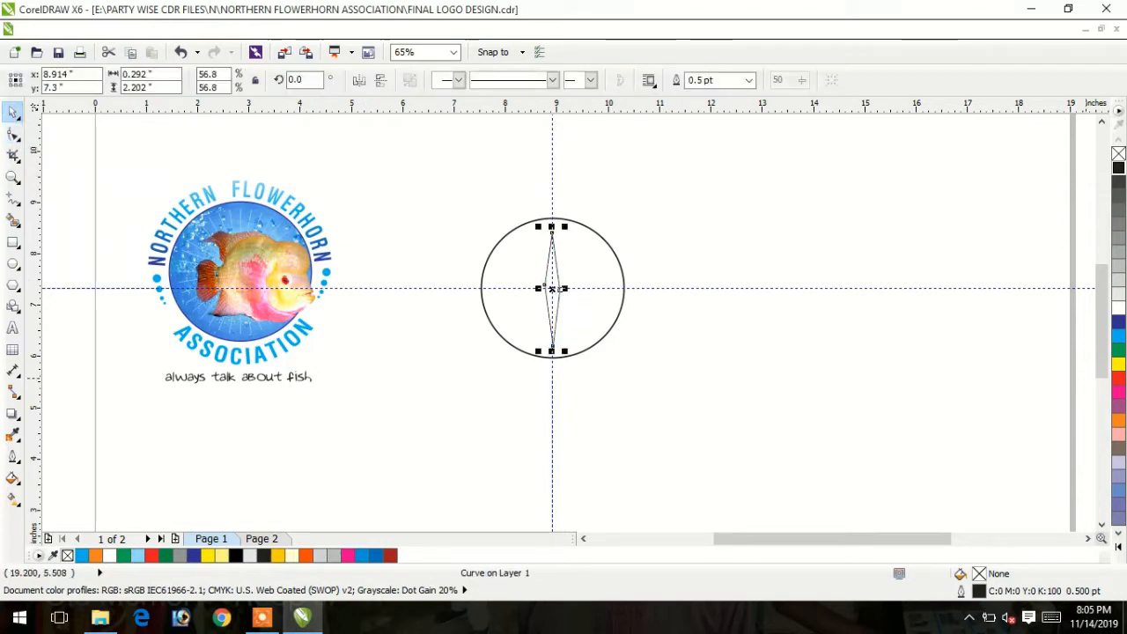
{"action": "left_click", "coordinate": [1118, 336]}
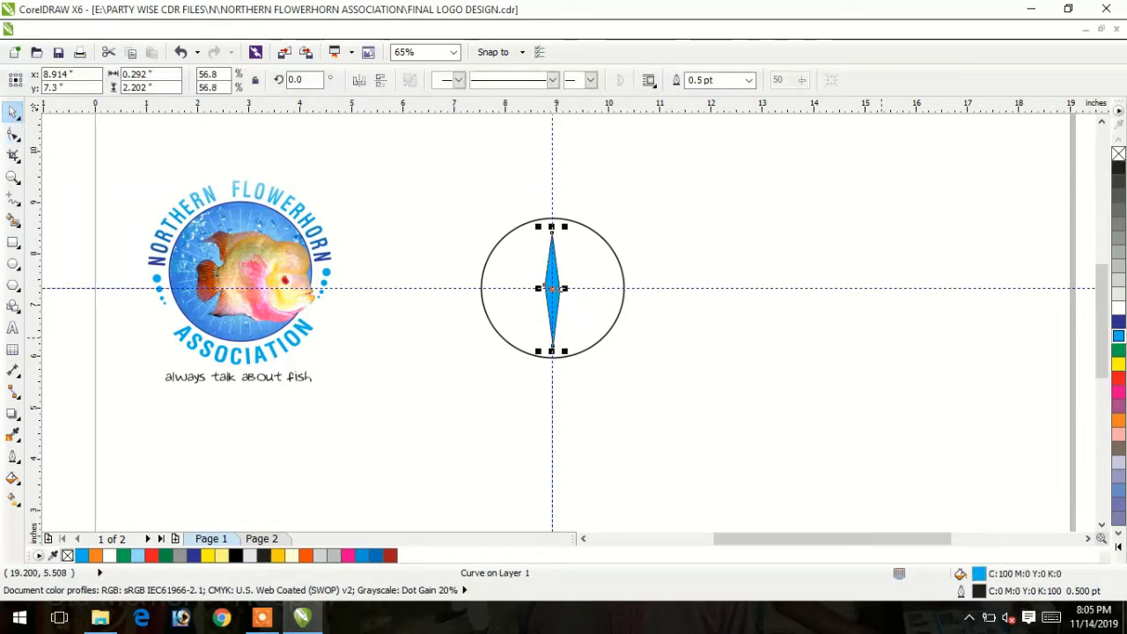
{"action": "left_click_drag", "start_coordinate": [565, 288], "coordinate": [550, 287]}
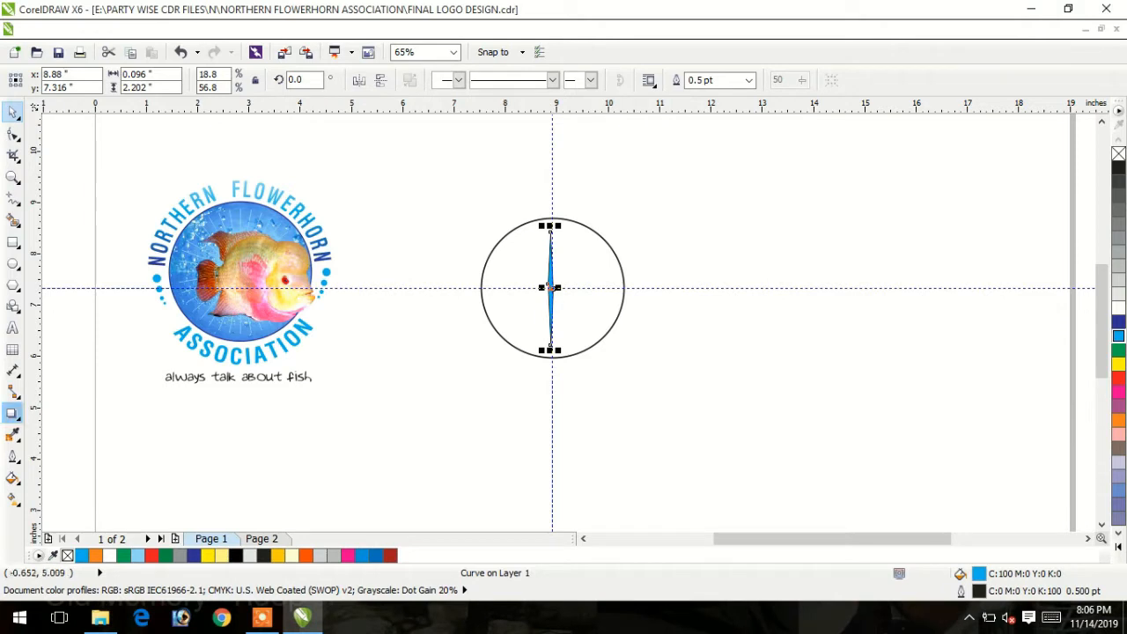
{"action": "left_click", "coordinate": [13, 455]}
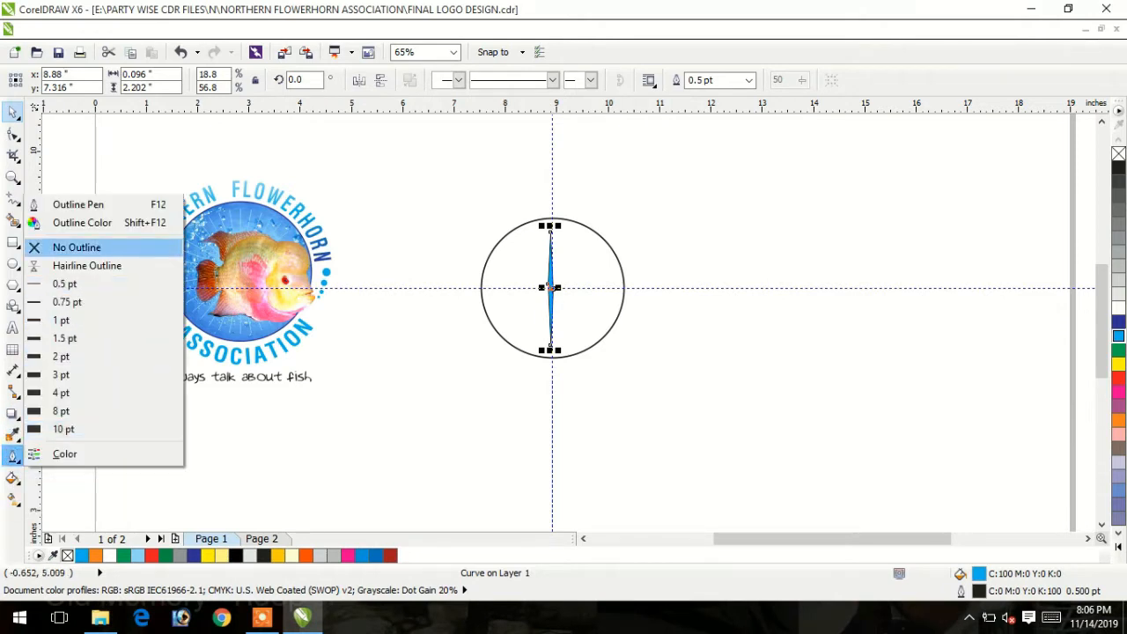
{"action": "left_click", "coordinate": [52, 248]}
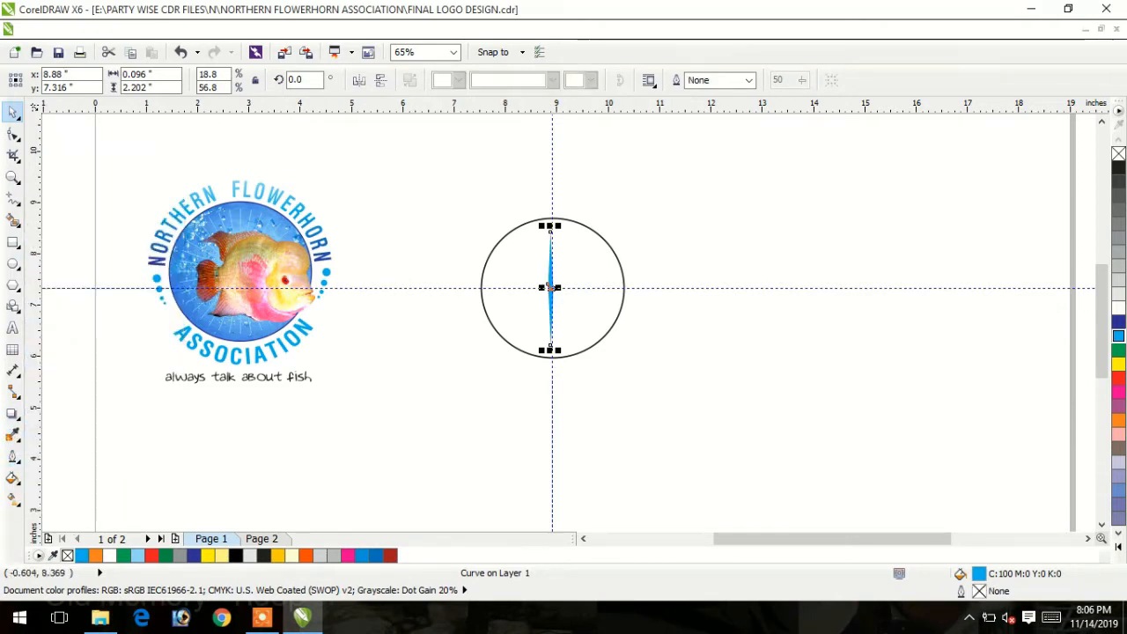
Step: Centre the ray on the guideline crossing and resize it to about 0.05 by 2.37 inches
{"action": "left_click", "coordinate": [12, 176]}
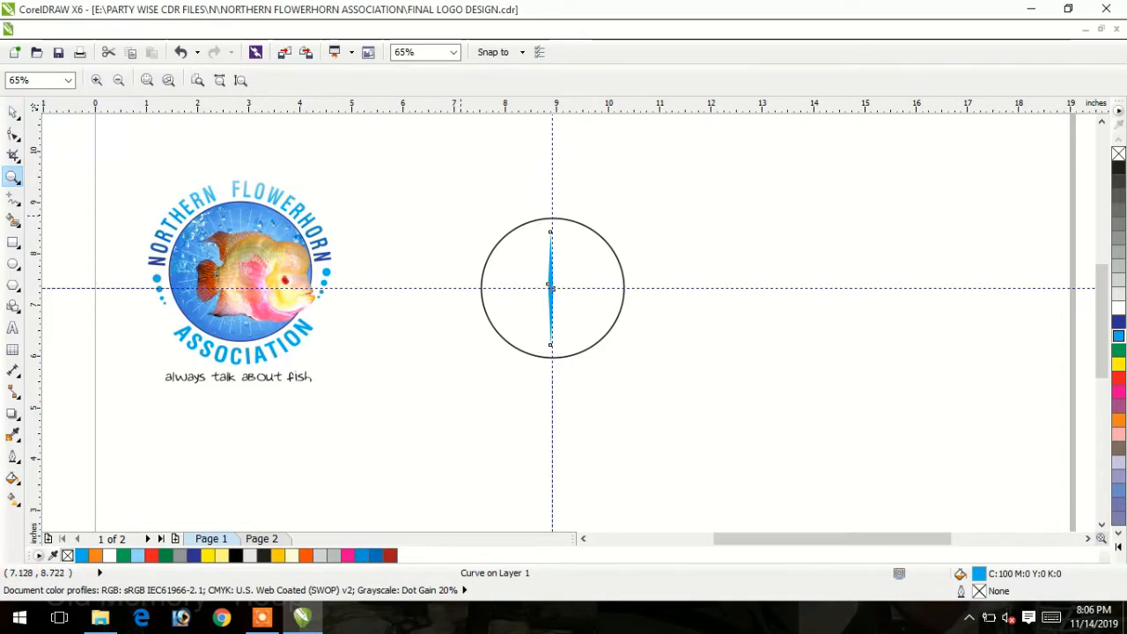
{"action": "left_click_drag", "start_coordinate": [461, 216], "coordinate": [645, 372]}
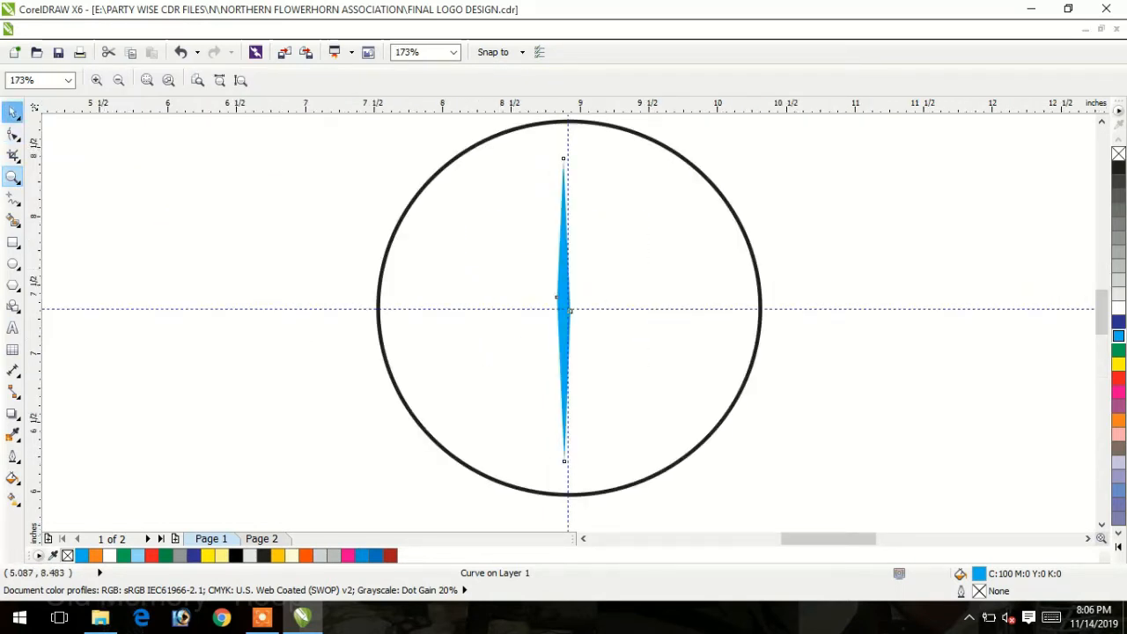
{"action": "left_click", "coordinate": [13, 112]}
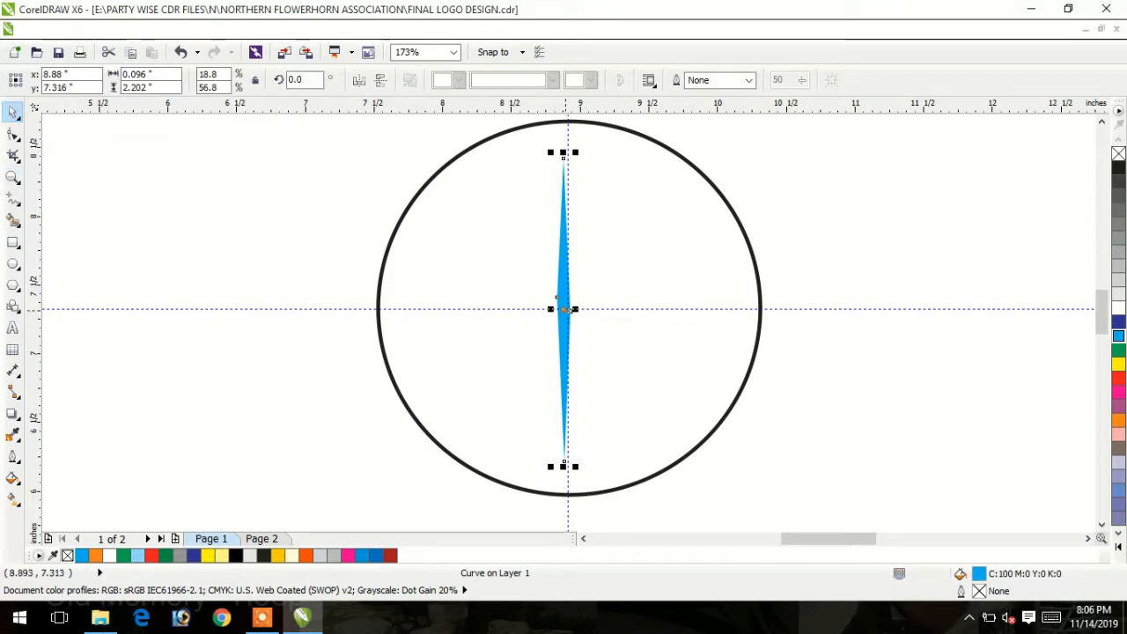
{"action": "mouse_move", "coordinate": [564, 307]}
{"action": "left_mouse_down"}
{"action": "mouse_move", "coordinate": [579, 309]}
{"action": "mouse_move", "coordinate": [567, 310]}
{"action": "left_mouse_up"}
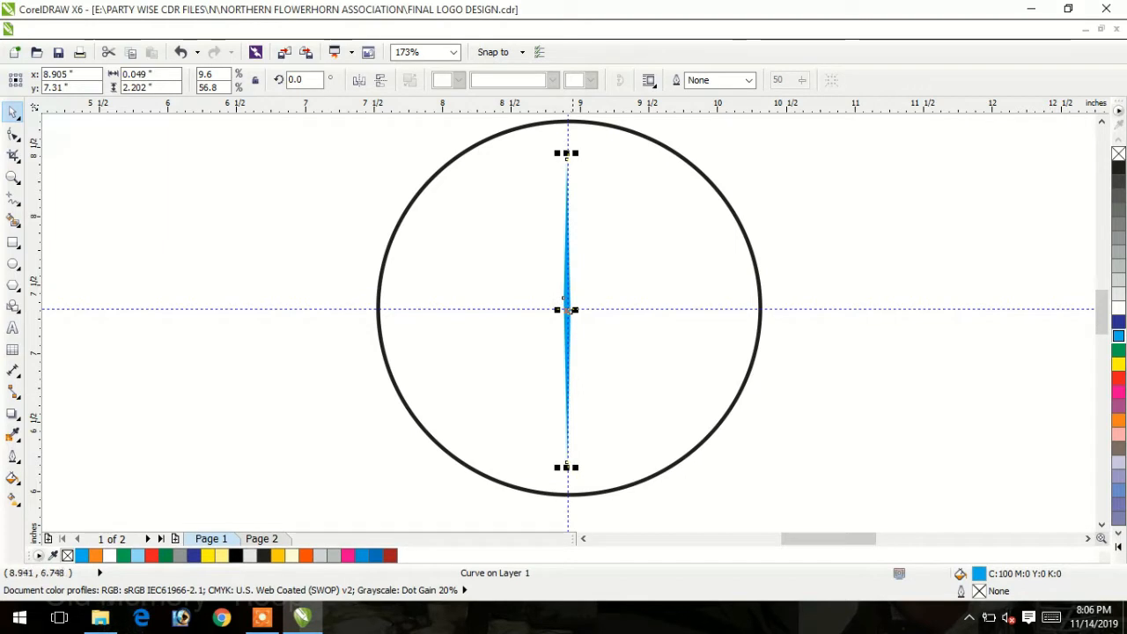
Step: Rotate the cyan ray by 10 degrees about its own centre
{"action": "left_click", "coordinate": [192, 30]}
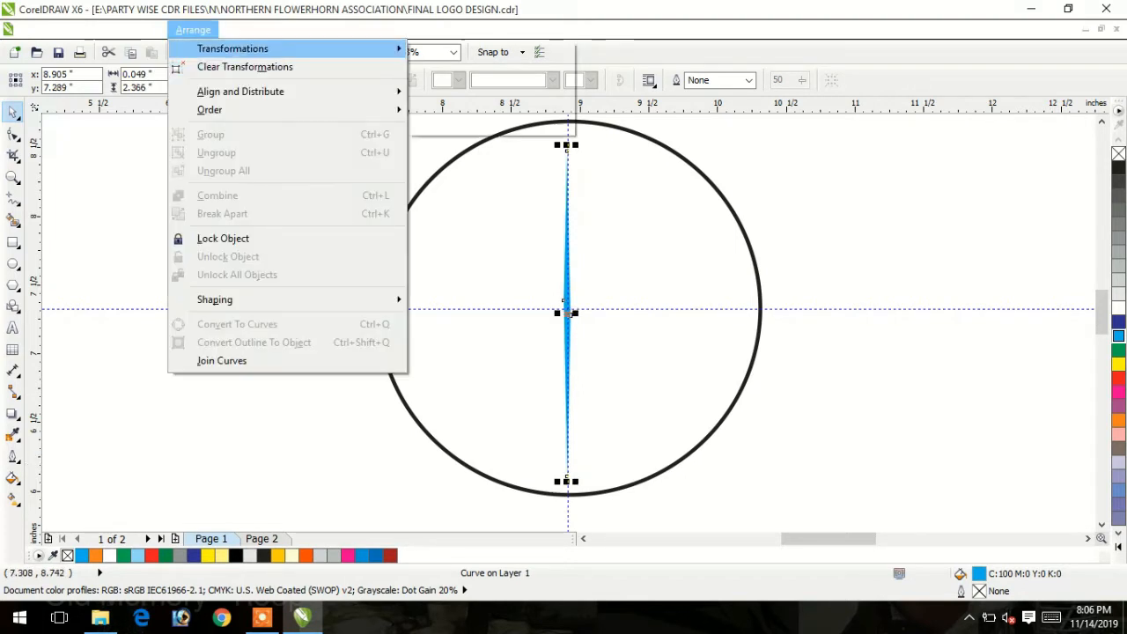
{"action": "mouse_move", "coordinate": [233, 49]}
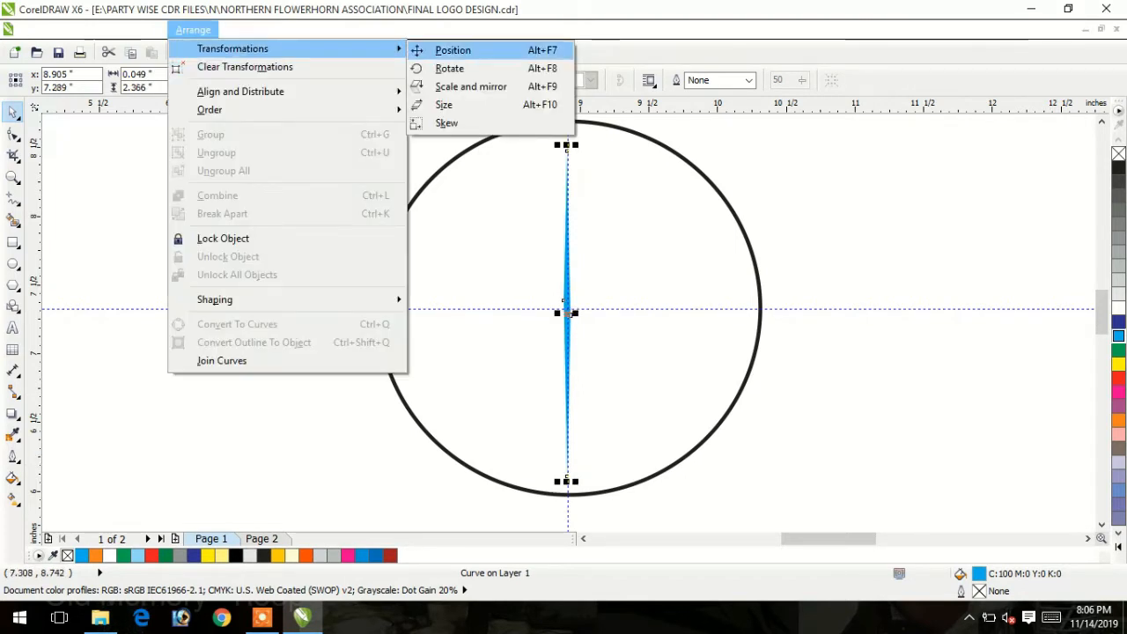
{"action": "left_click", "coordinate": [450, 69]}
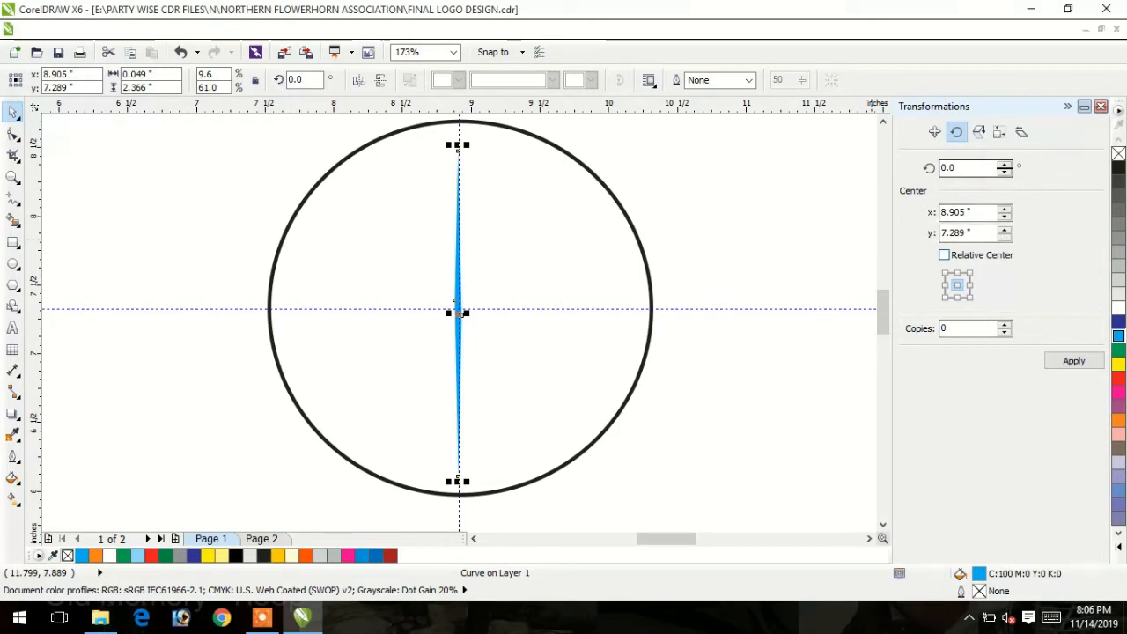
{"action": "left_click", "coordinate": [949, 167]}
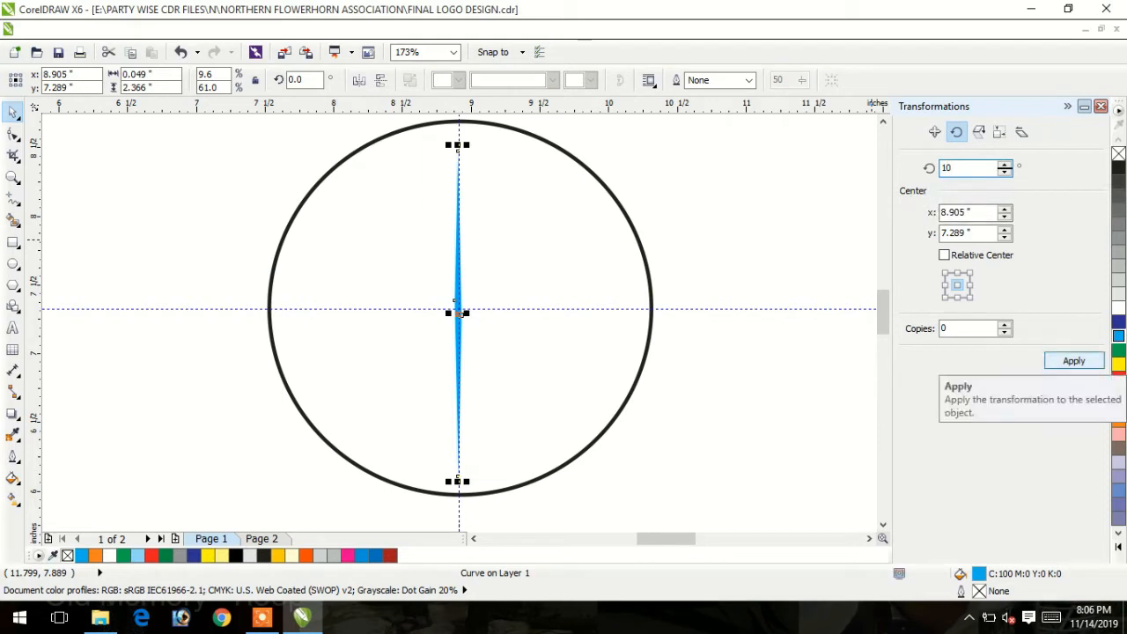
{"action": "left_click", "coordinate": [1073, 360]}
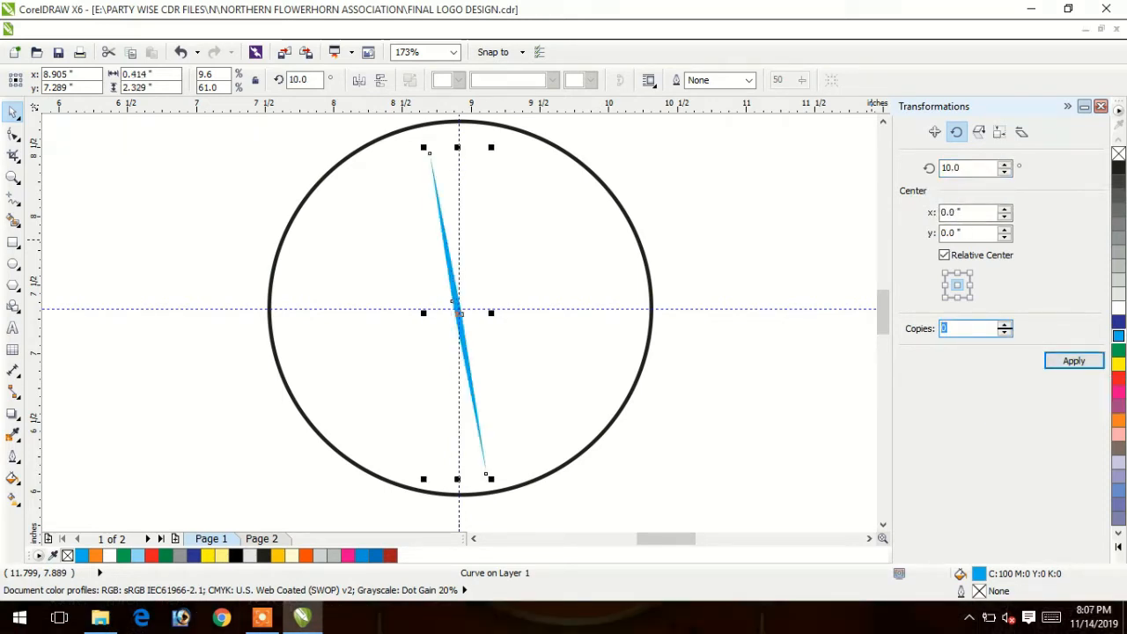
Step: Repeat the 10-degree rotation with one copy each time until the rays form a complete starburst around the centre
{"action": "type", "text": "1"}
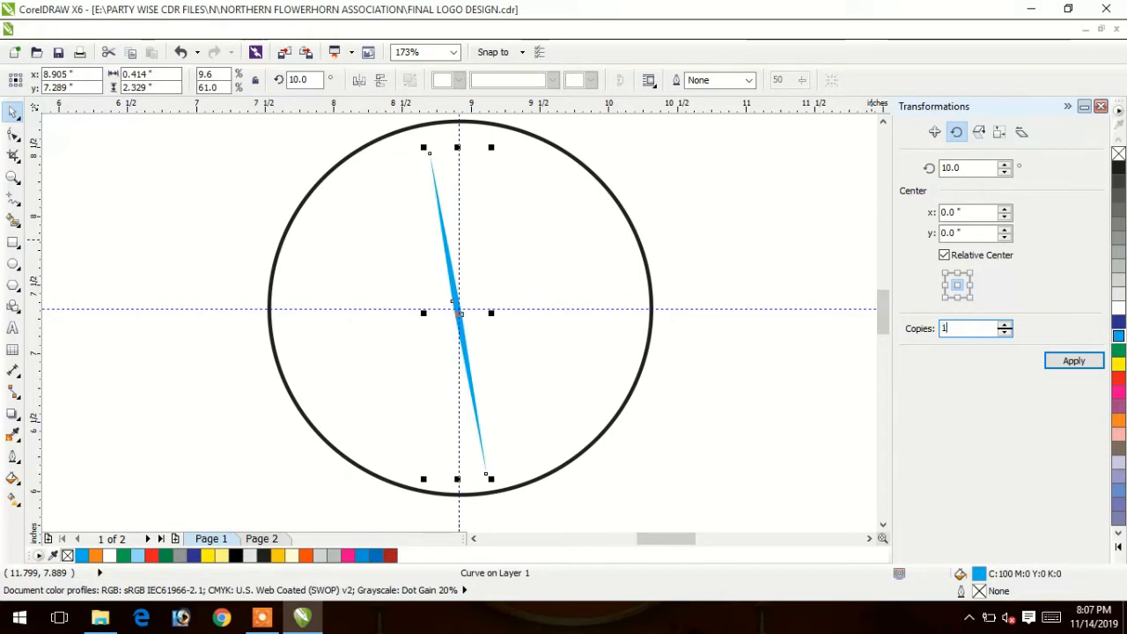
{"action": "left_click", "coordinate": [1074, 361]}
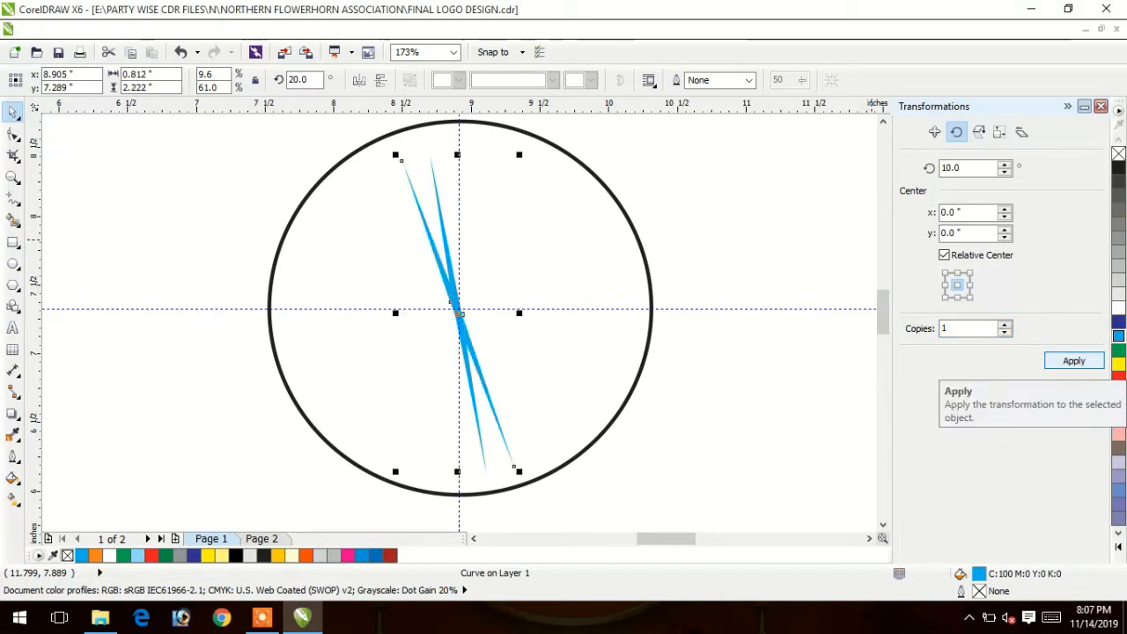
{"action": "left_click", "coordinate": [1074, 361]}
{"action": "left_click", "coordinate": [1074, 361]}
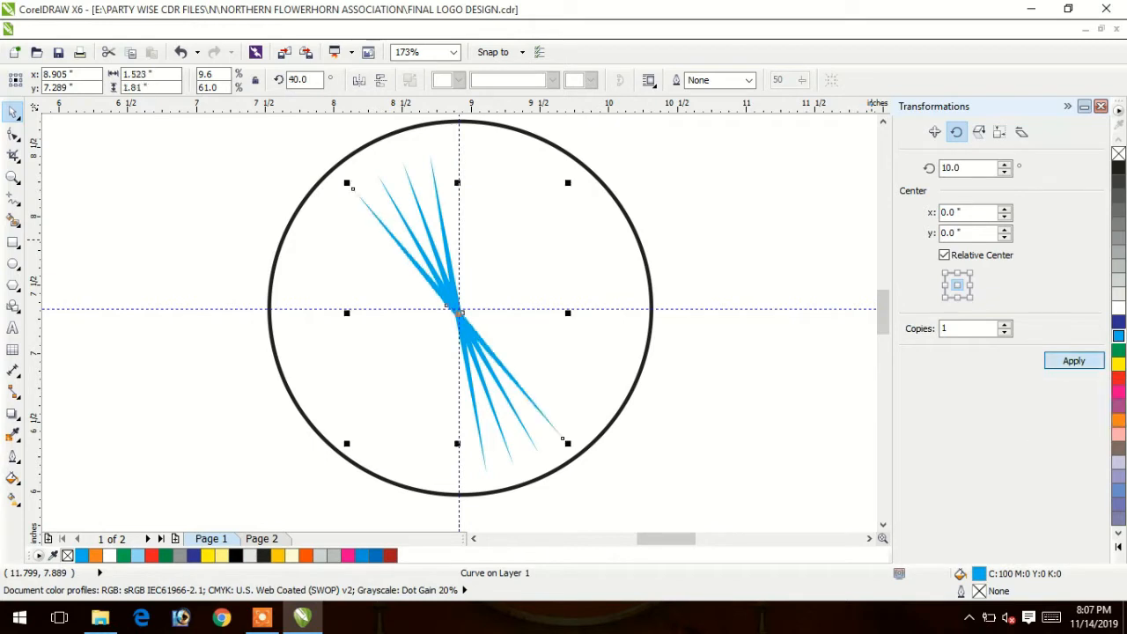
{"action": "left_click", "coordinate": [1075, 361]}
{"action": "left_click", "coordinate": [1074, 361]}
{"action": "left_click", "coordinate": [1074, 361]}
{"action": "left_click", "coordinate": [1074, 361]}
{"action": "left_click", "coordinate": [1074, 361]}
{"action": "left_click", "coordinate": [1074, 361]}
{"action": "left_click", "coordinate": [1074, 361]}
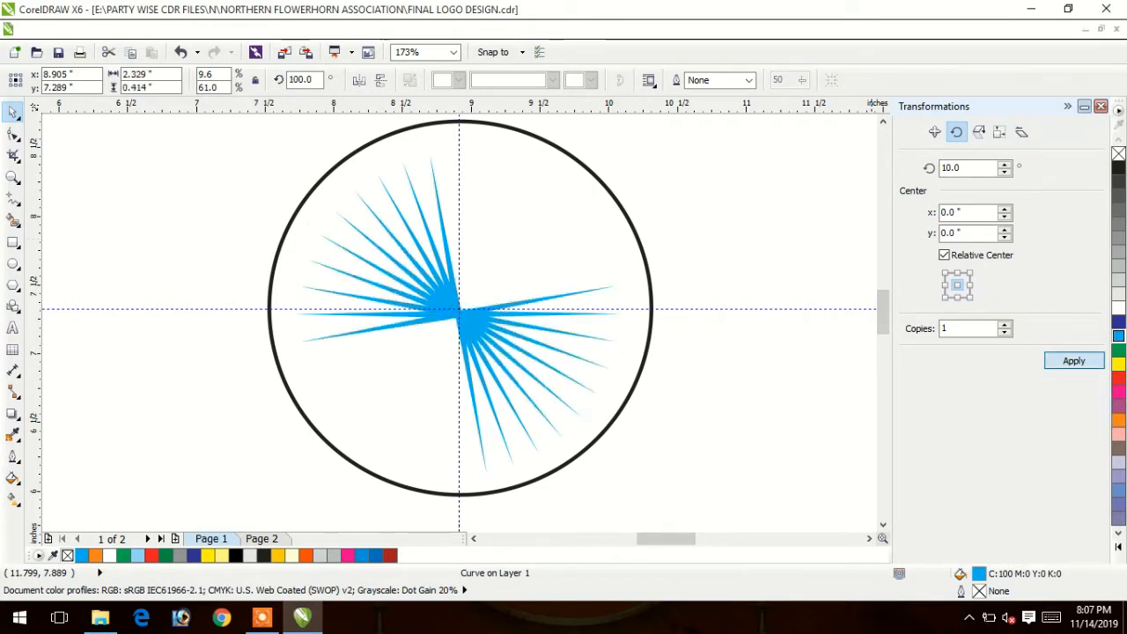
{"action": "left_click", "coordinate": [1074, 361]}
{"action": "left_click", "coordinate": [1074, 361]}
{"action": "left_click", "coordinate": [1074, 361]}
{"action": "left_click", "coordinate": [1075, 361]}
{"action": "left_click", "coordinate": [1074, 361]}
{"action": "left_click", "coordinate": [1075, 361]}
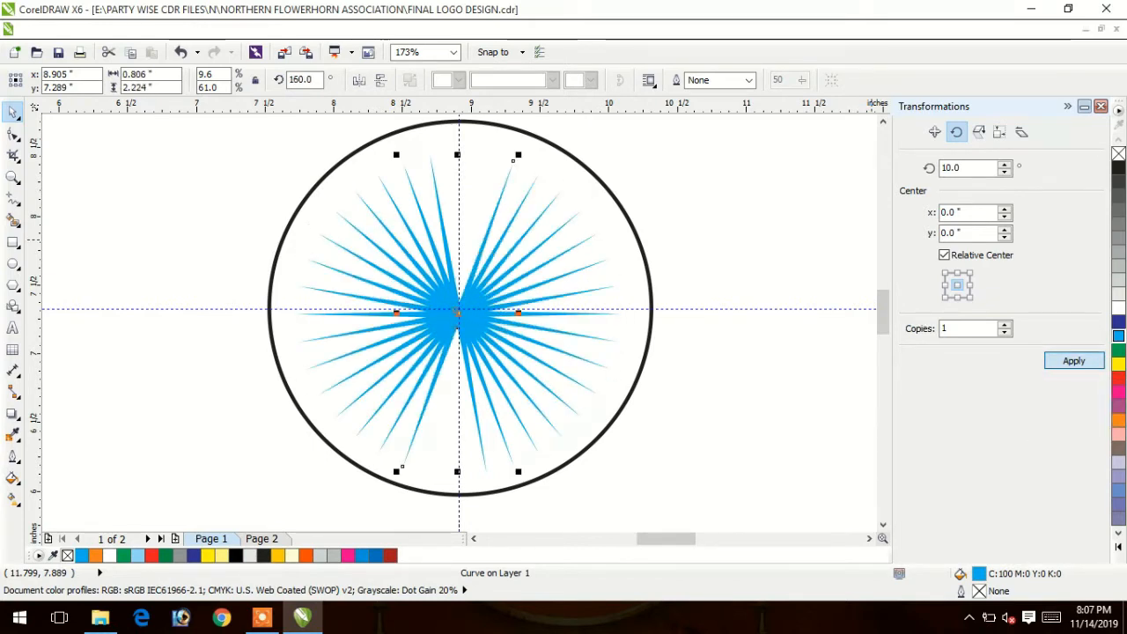
{"action": "left_click", "coordinate": [1074, 361]}
{"action": "left_click", "coordinate": [1074, 361]}
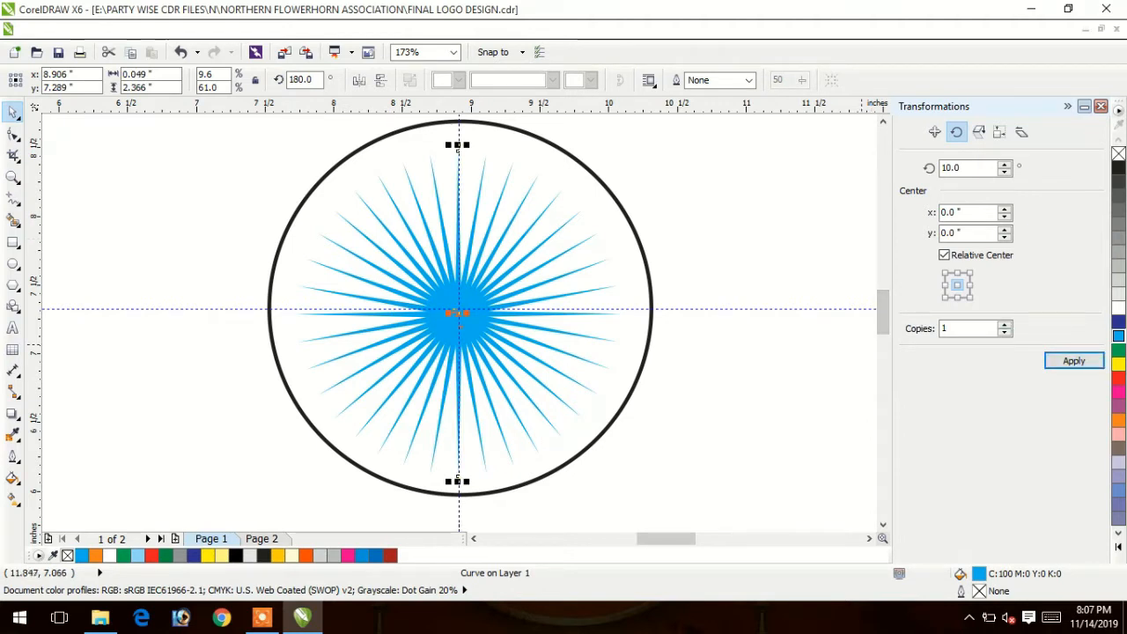
{"action": "key", "text": "Escape"}
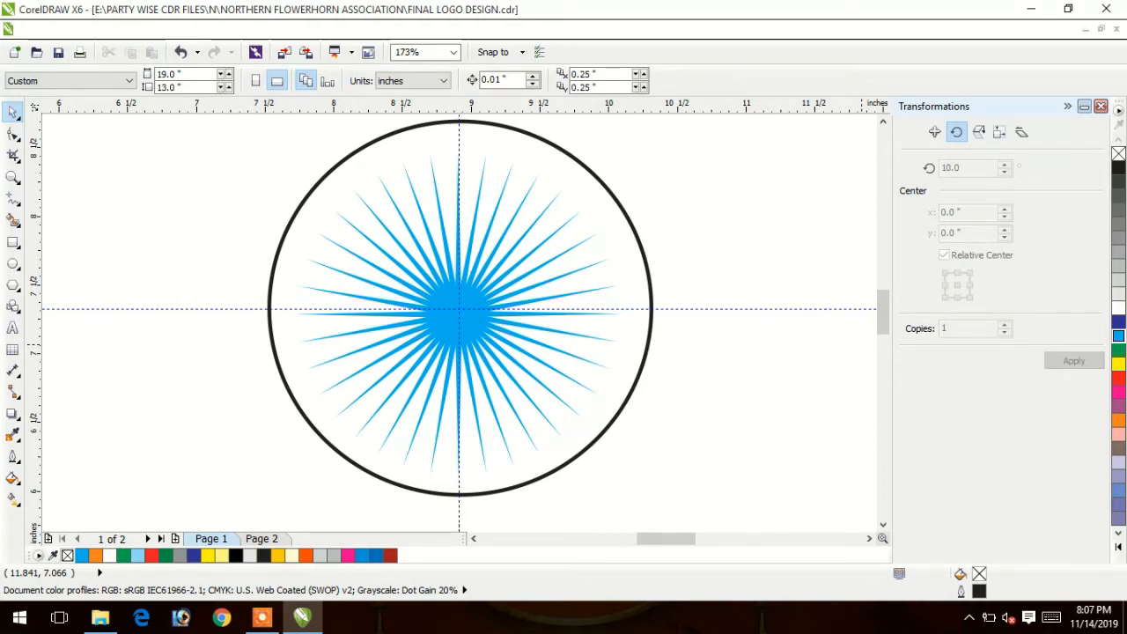
Step: Group all the rays and move the starburst out of the circle to clear space on its right
{"action": "left_click_drag", "start_coordinate": [329, 131], "coordinate": [864, 488]}
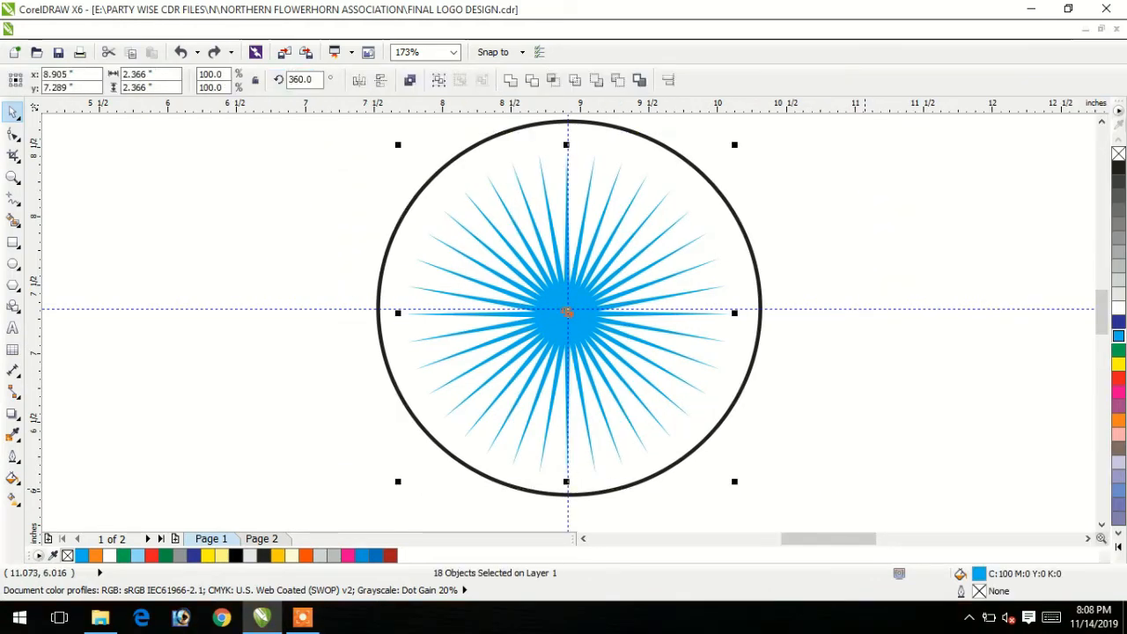
{"action": "key", "text": "ctrl+g"}
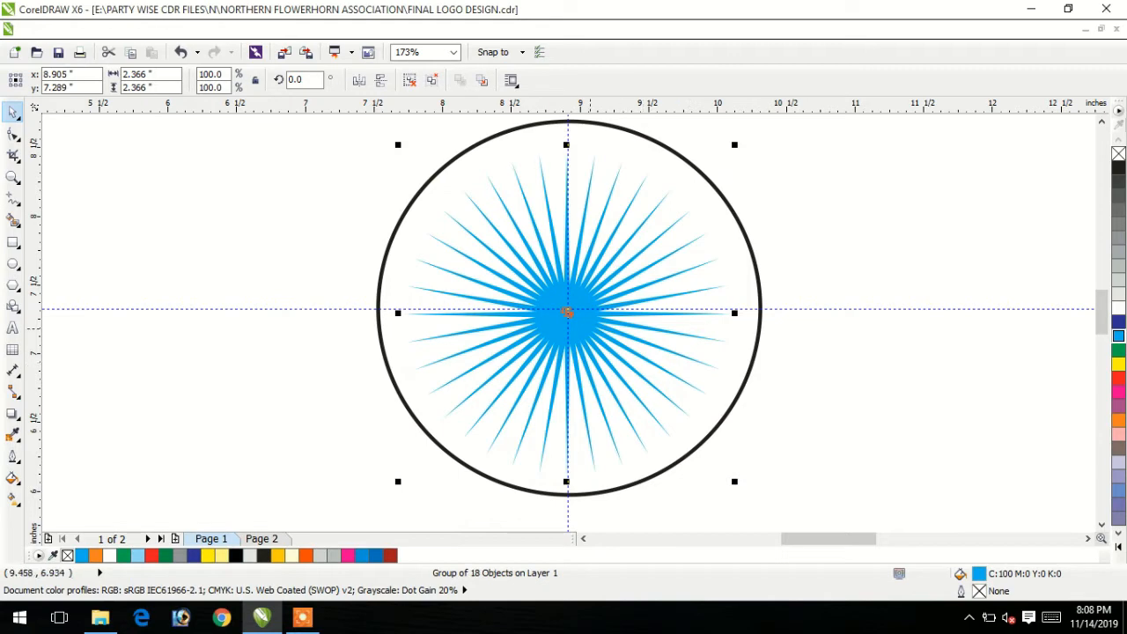
{"action": "left_click_drag", "start_coordinate": [566, 311], "coordinate": [902, 317]}
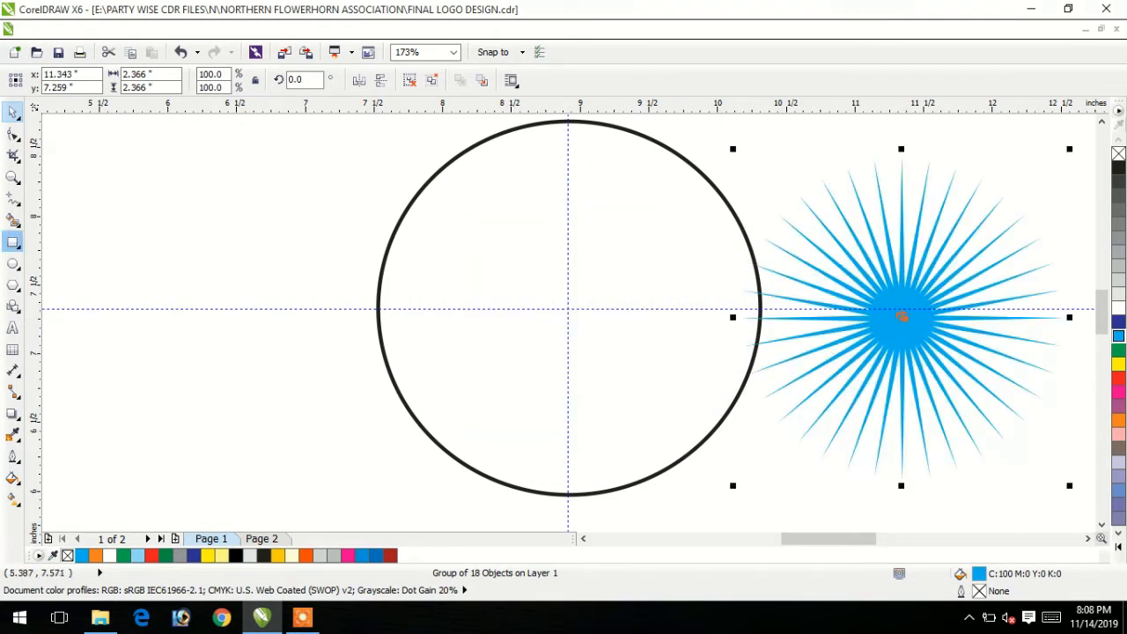
{"action": "left_click", "coordinate": [12, 176]}
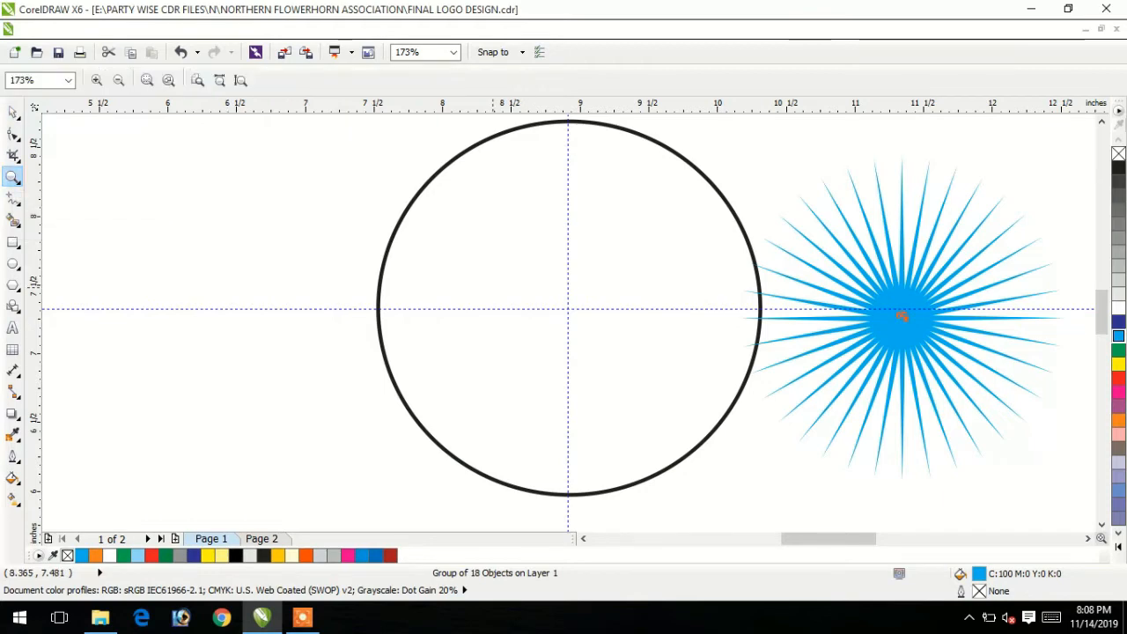
{"action": "right_click", "coordinate": [494, 287]}
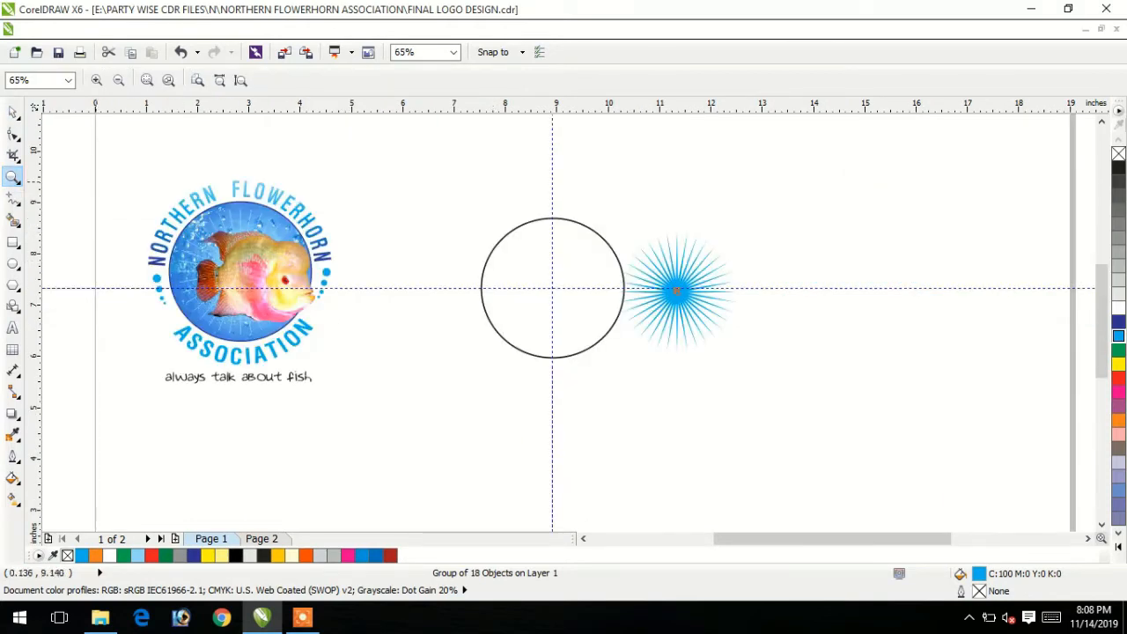
{"action": "left_click_drag", "start_coordinate": [97, 176], "coordinate": [801, 498]}
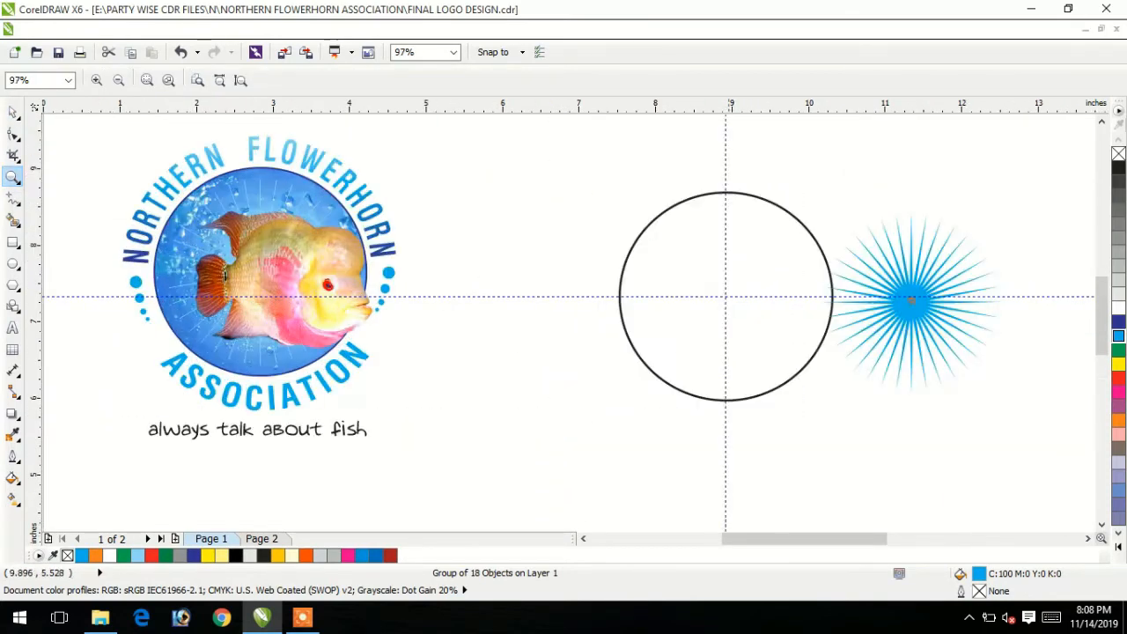
{"action": "left_click", "coordinate": [12, 113]}
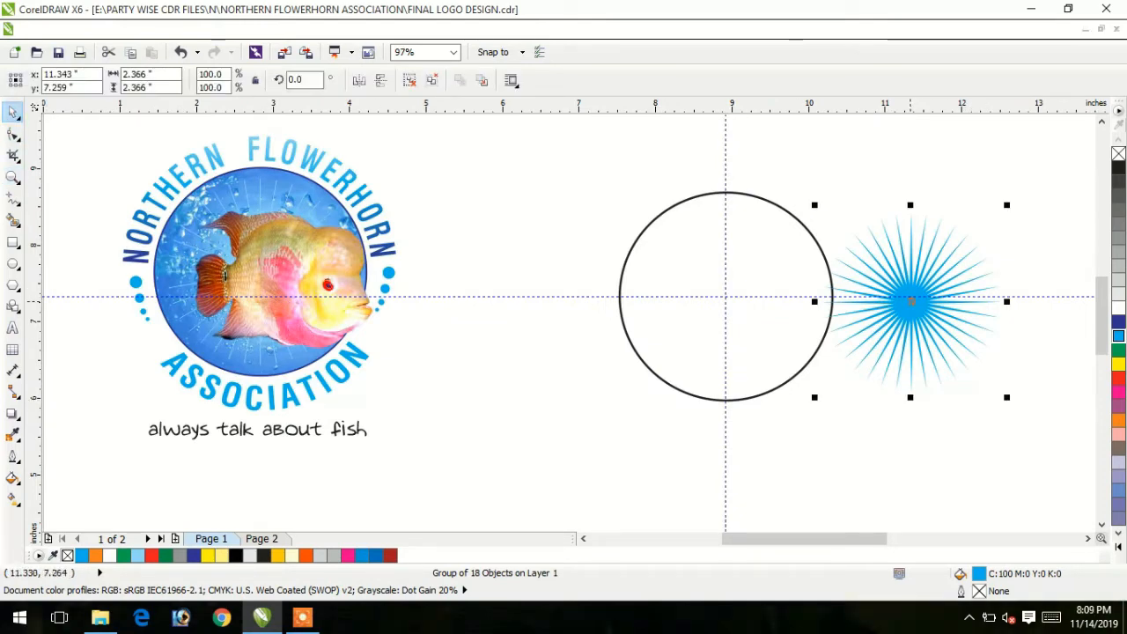
{"action": "left_click_drag", "start_coordinate": [919, 297], "coordinate": [946, 299]}
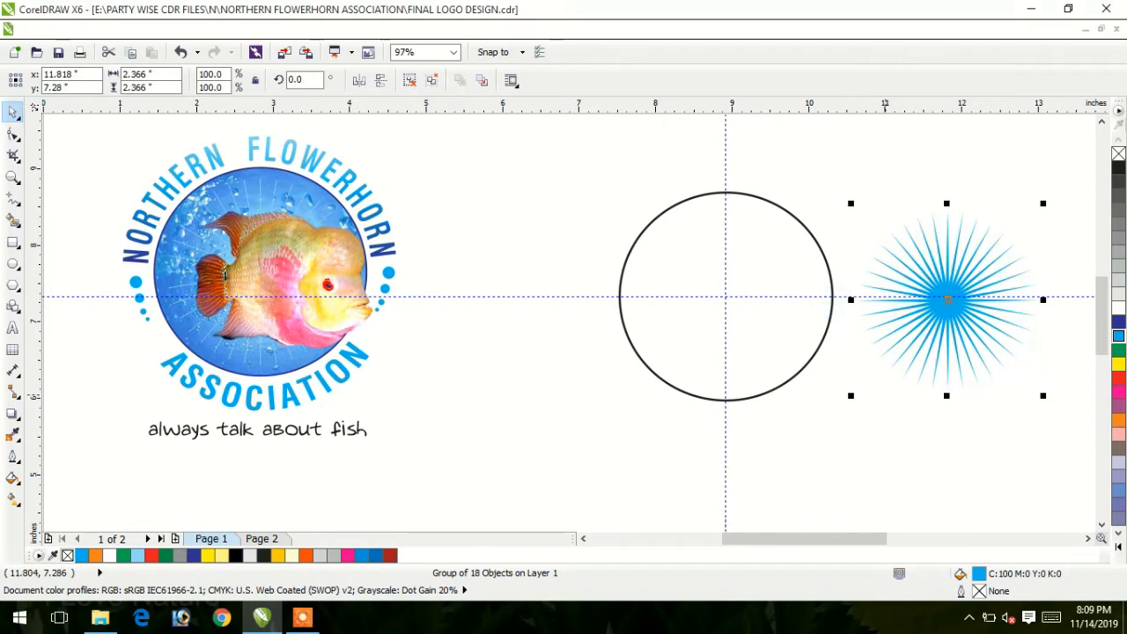
{"action": "left_click", "coordinate": [864, 401]}
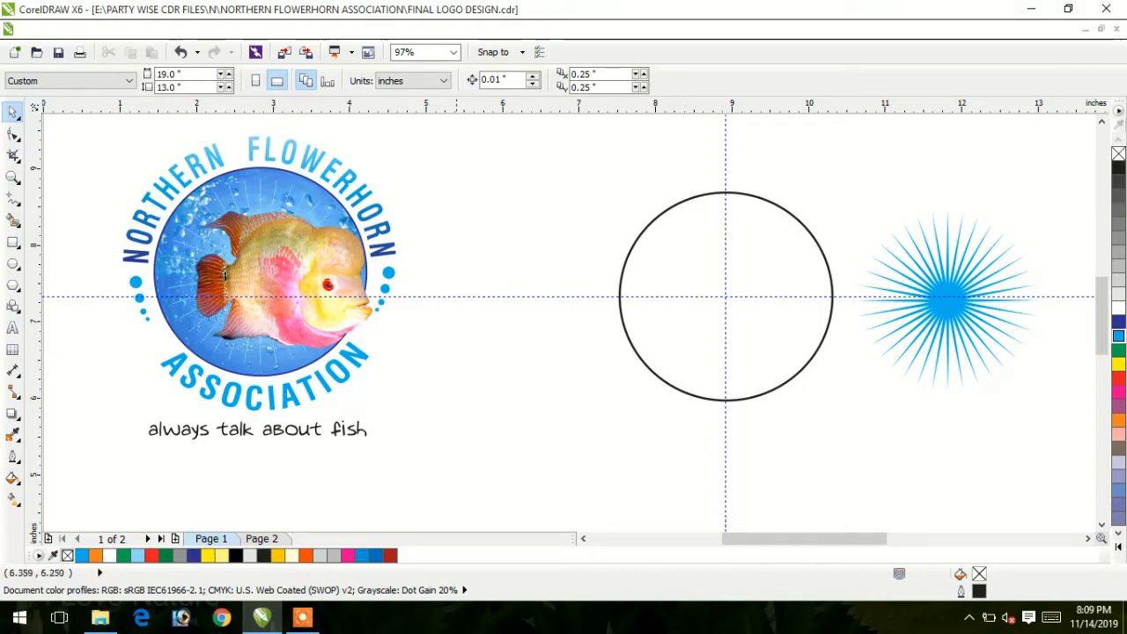
Step: Add the artistic text "NORTHERN FLOWERHORN" in the empty area below the circle
{"action": "left_click", "coordinate": [12, 328]}
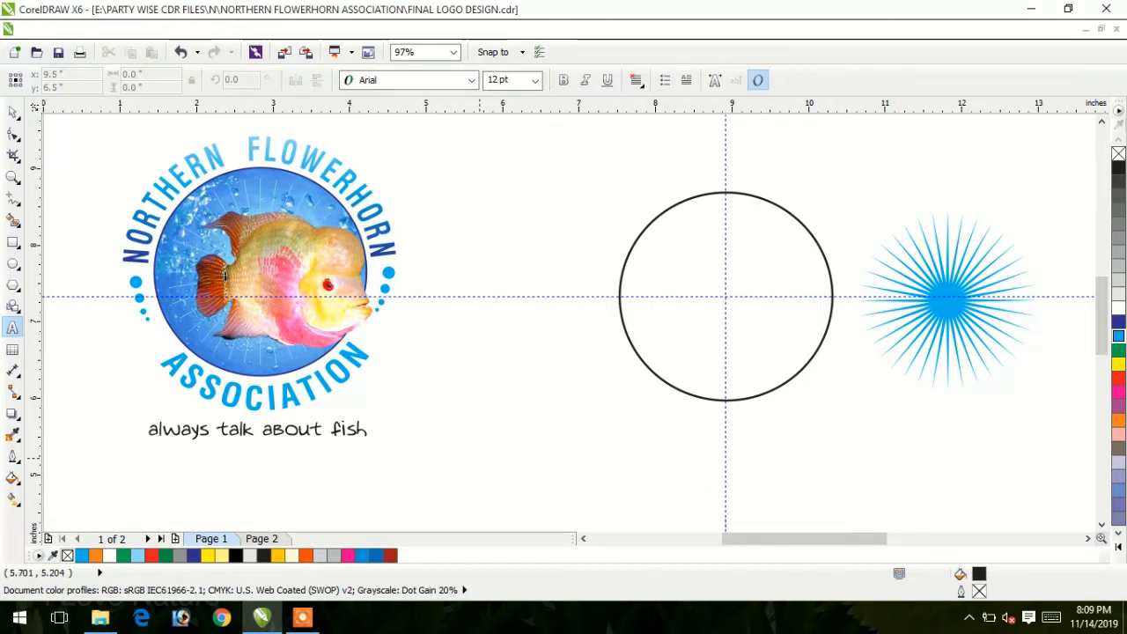
{"action": "left_click", "coordinate": [479, 448]}
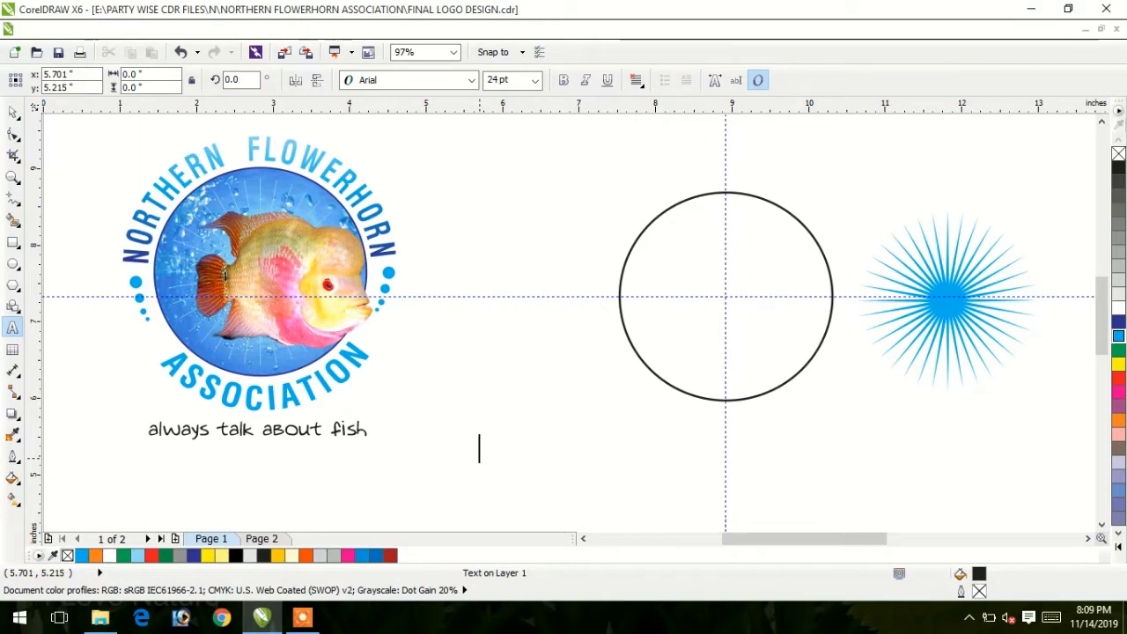
{"action": "type", "text": "N"}
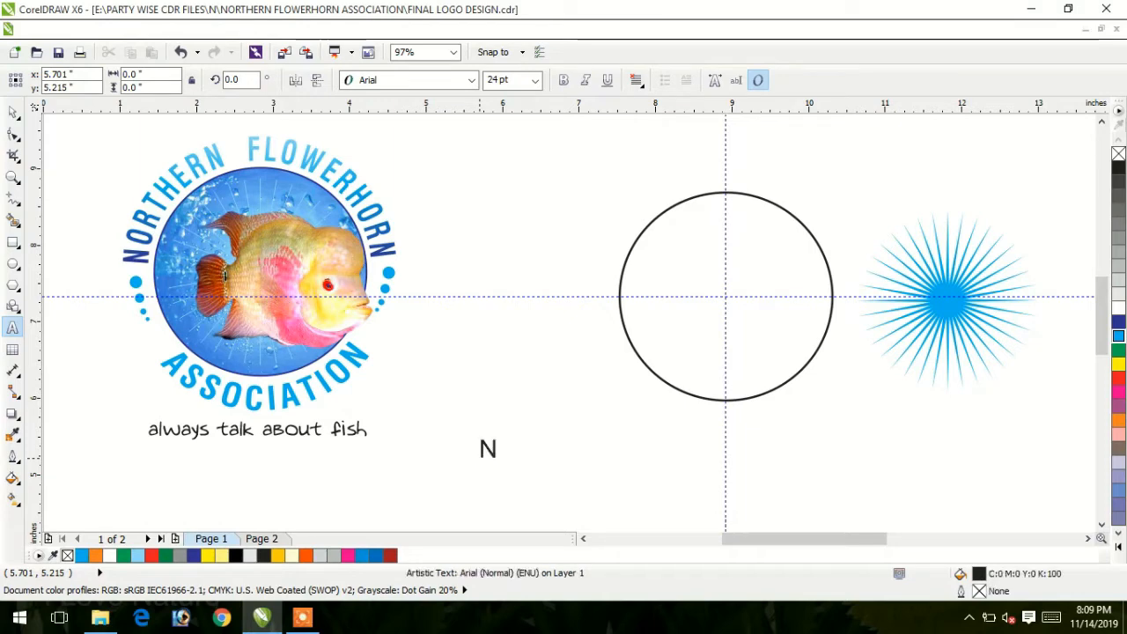
{"action": "type", "text": "ORT"}
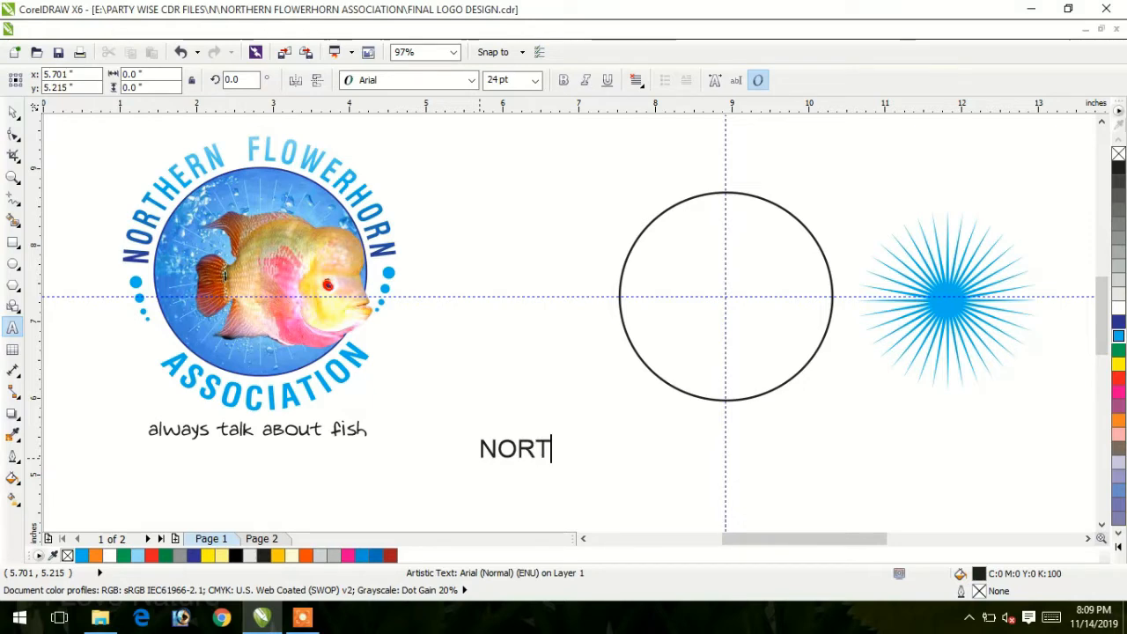
{"action": "type", "text": "HERN FLOWERHORN"}
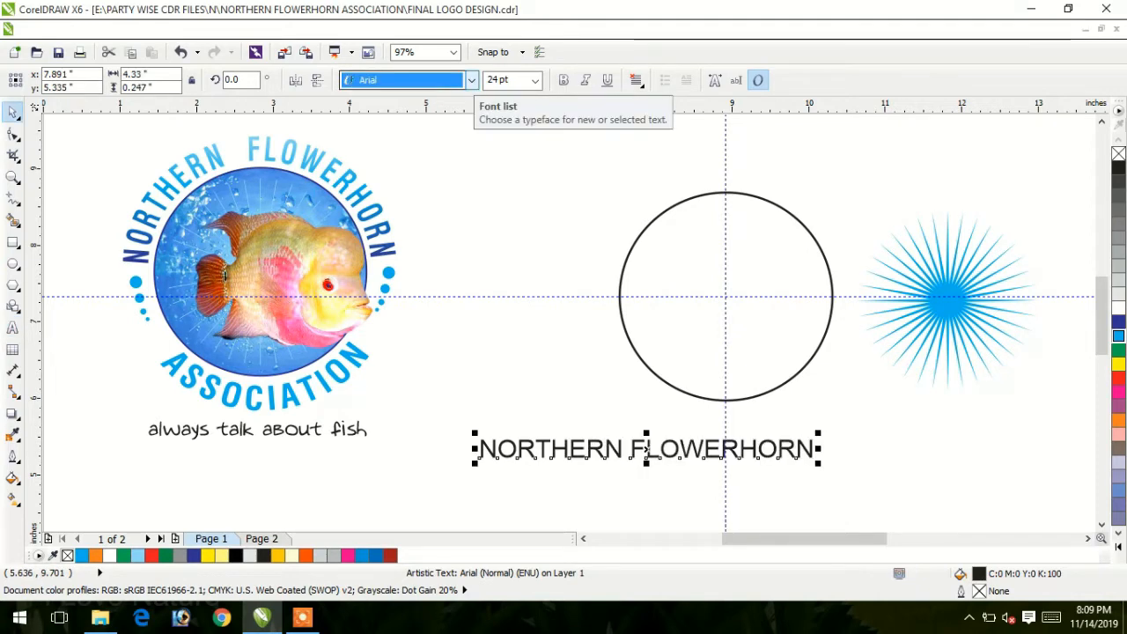
Step: Set the NORTHERN FLOWERHORN text in bold Univers Condensed
{"action": "left_click", "coordinate": [471, 80]}
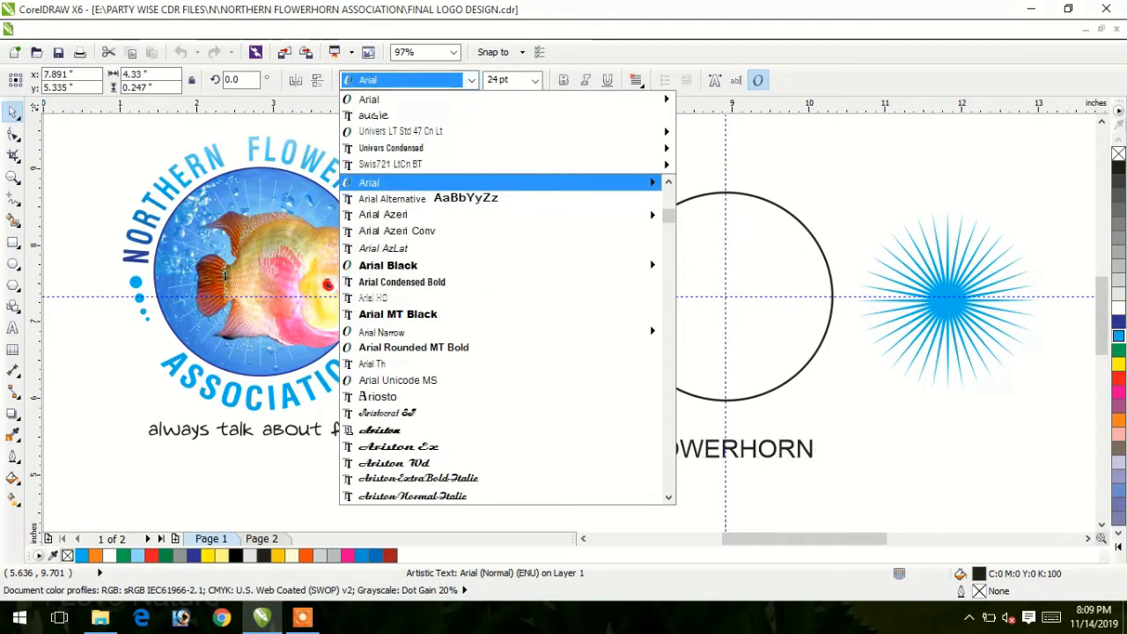
{"action": "left_click", "coordinate": [391, 148]}
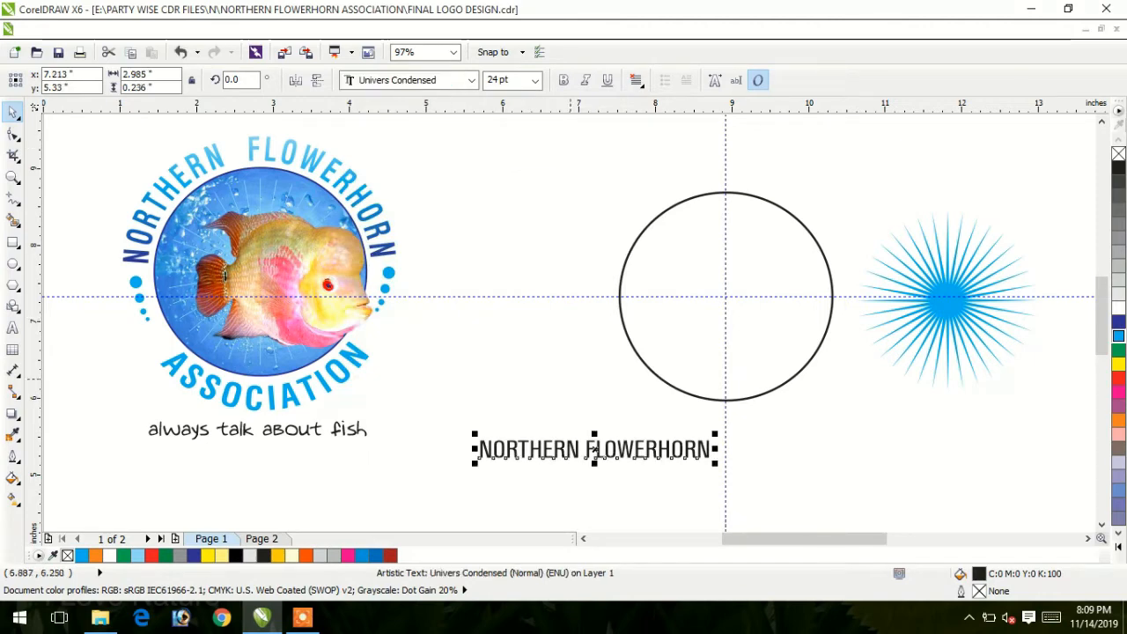
{"action": "left_click", "coordinate": [563, 80]}
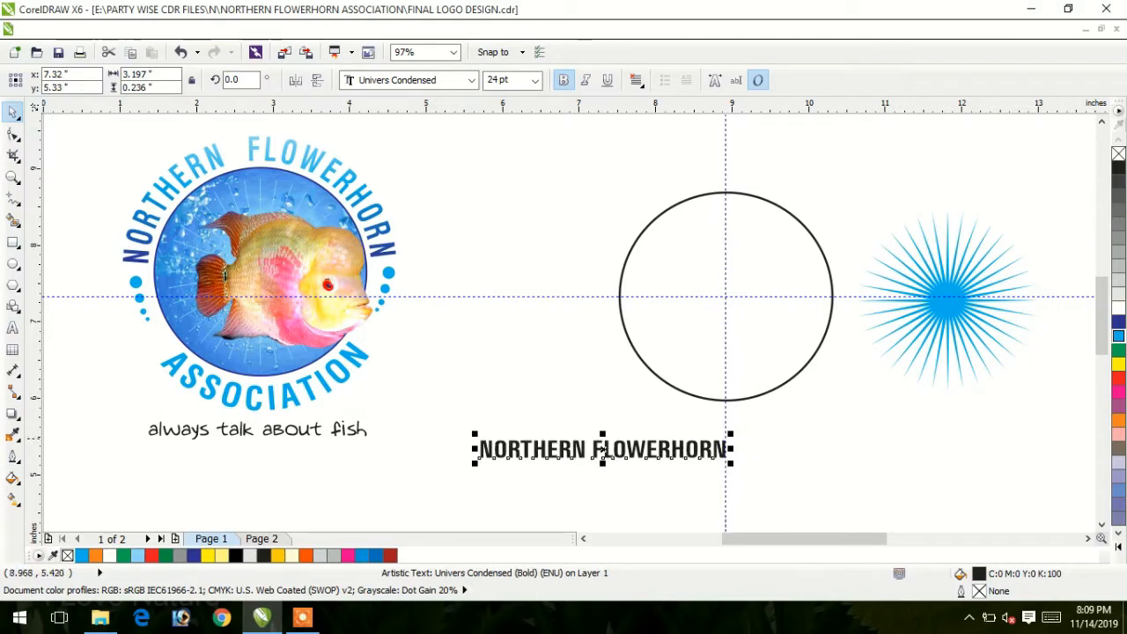
Step: Enlarge the text to about 27.9 pt and place it just above the circle, roughly centred on the vertical guideline
{"action": "left_click_drag", "start_coordinate": [729, 435], "coordinate": [761, 432]}
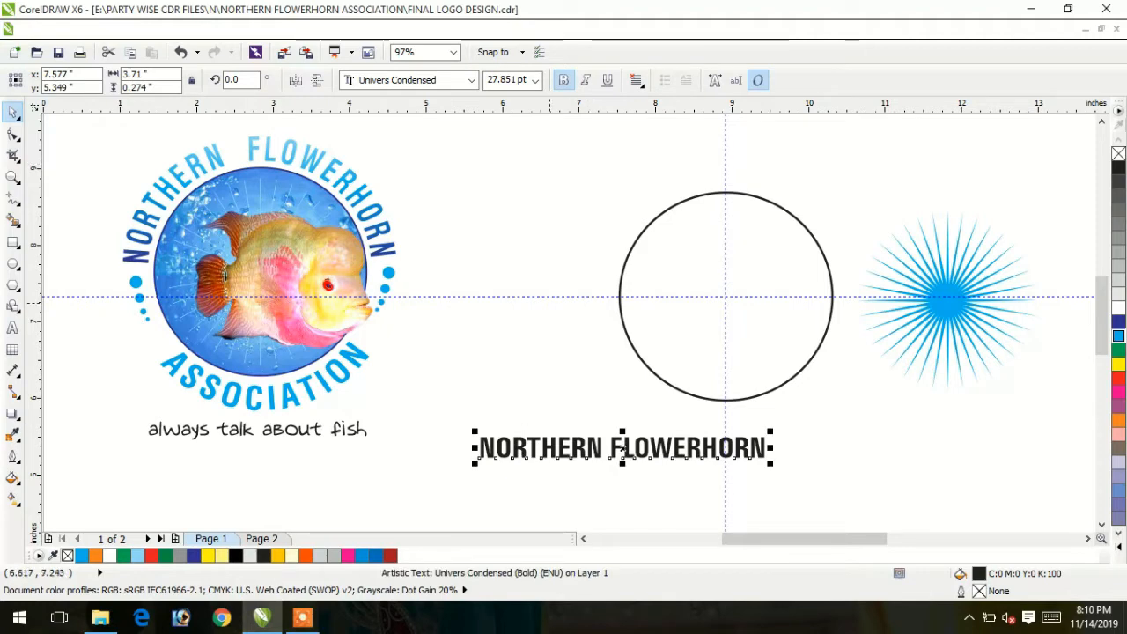
{"action": "left_click_drag", "start_coordinate": [624, 452], "coordinate": [733, 181]}
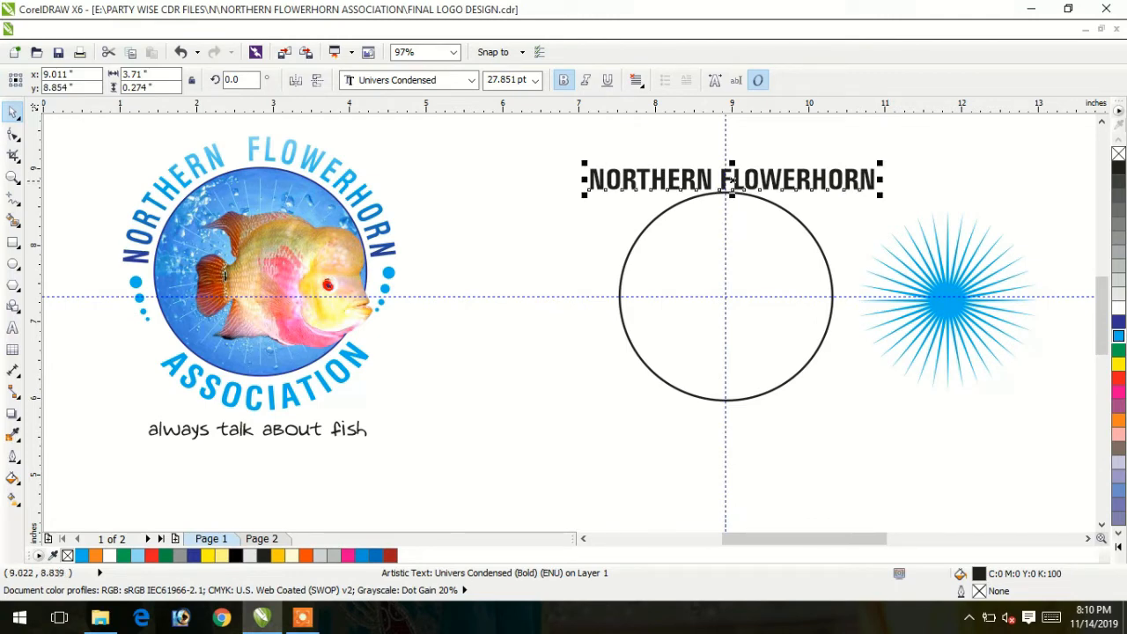
{"action": "left_click_drag", "start_coordinate": [731, 180], "coordinate": [728, 166]}
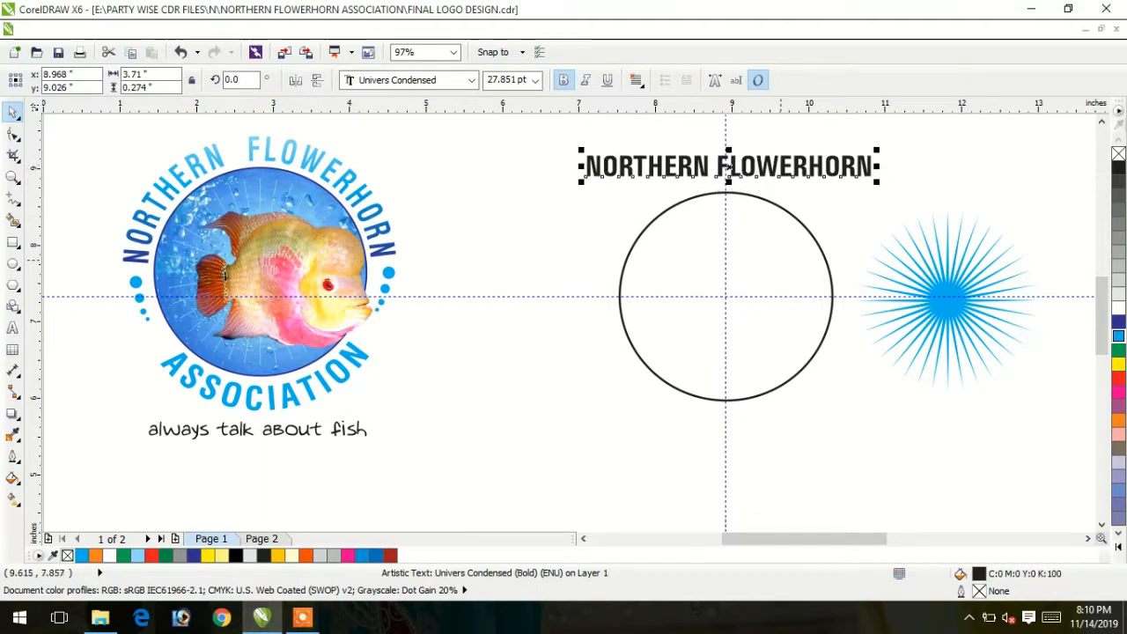
Step: Duplicate the circle to the lower left of the original and move the NORTHERN FLOWERHORN text just above the copy, centred on it
{"action": "left_click", "coordinate": [780, 260]}
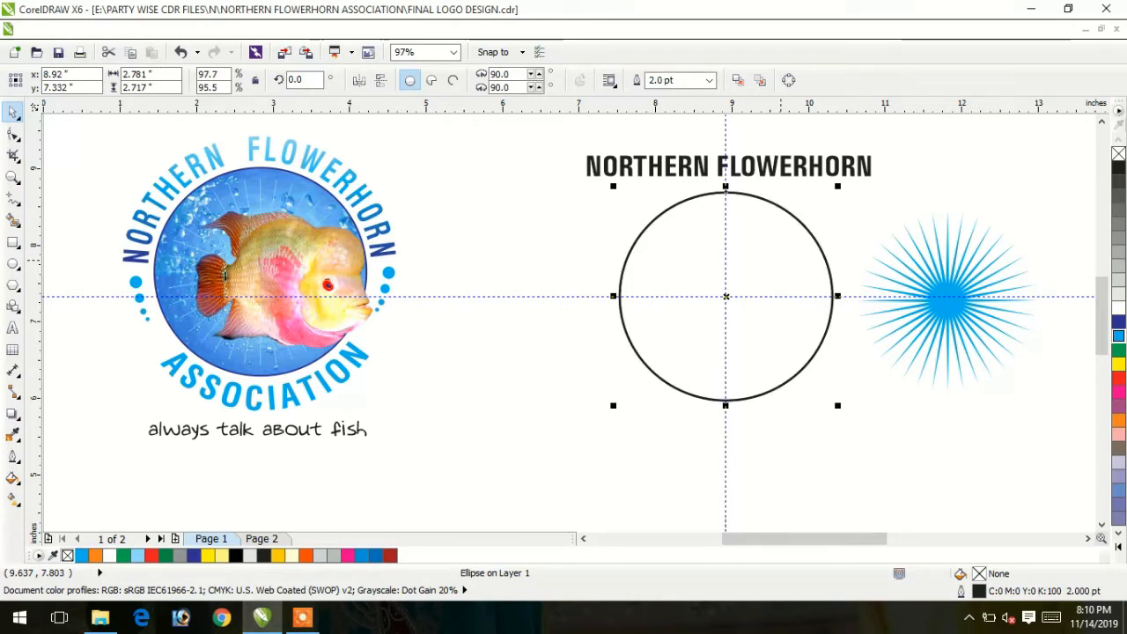
{"action": "left_click_drag", "start_coordinate": [725, 296], "coordinate": [535, 370]}
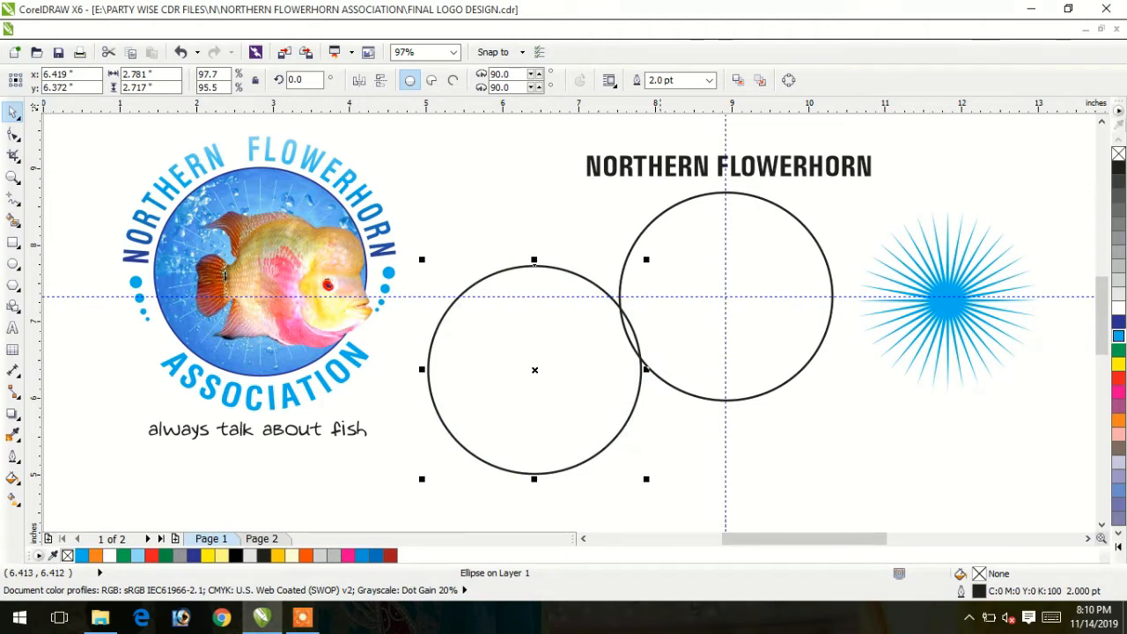
{"action": "left_click", "coordinate": [658, 163]}
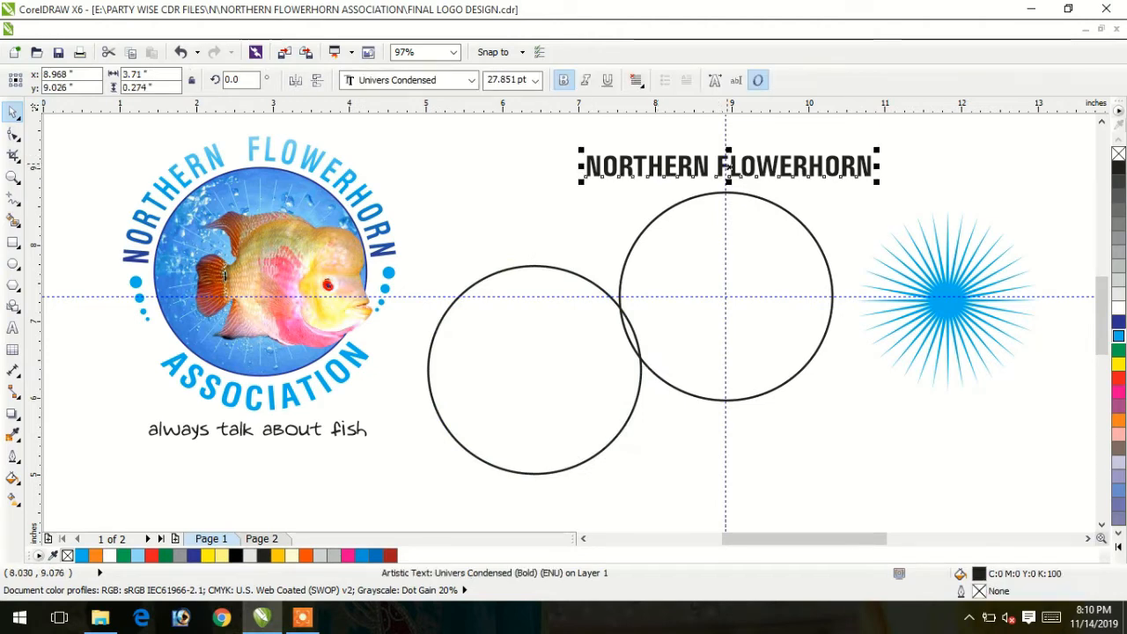
{"action": "left_click_drag", "start_coordinate": [728, 166], "coordinate": [536, 230]}
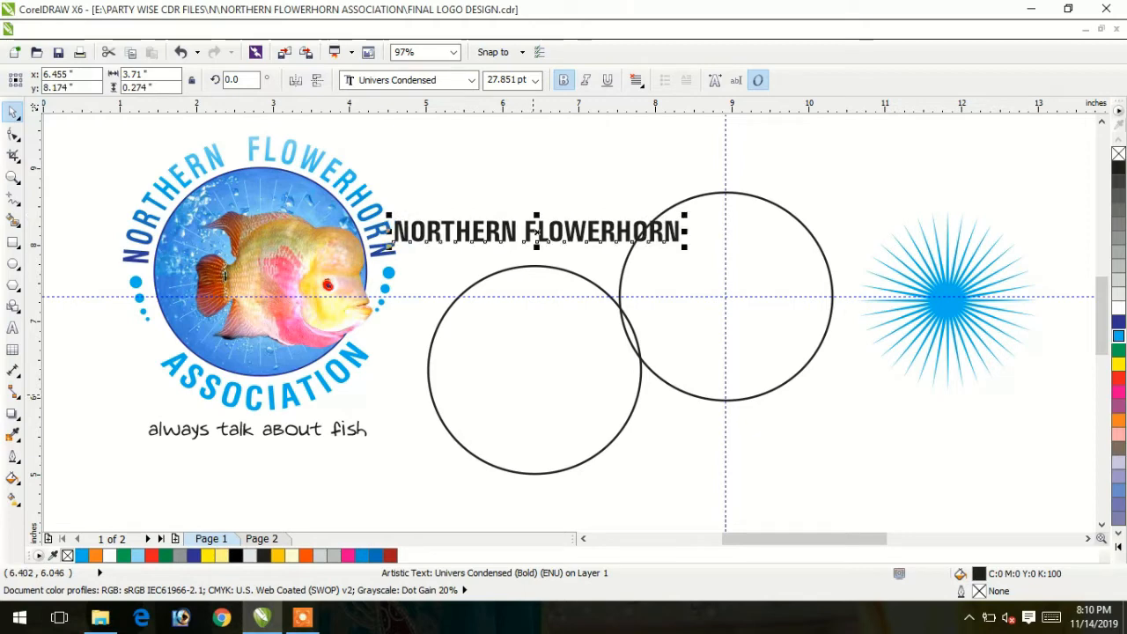
Step: Fit the NORTHERN FLOWERHORN text to the top of the duplicate circle, offset 0.15" from the path
{"action": "left_click", "coordinate": [534, 265], "text": "shift"}
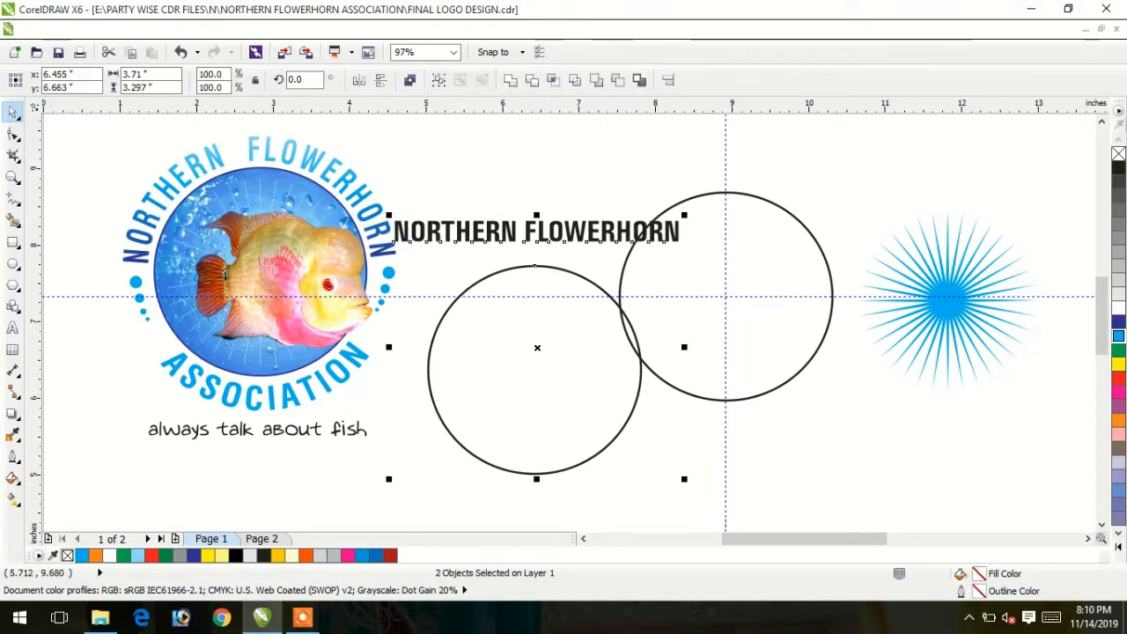
{"action": "left_click", "coordinate": [333, 30]}
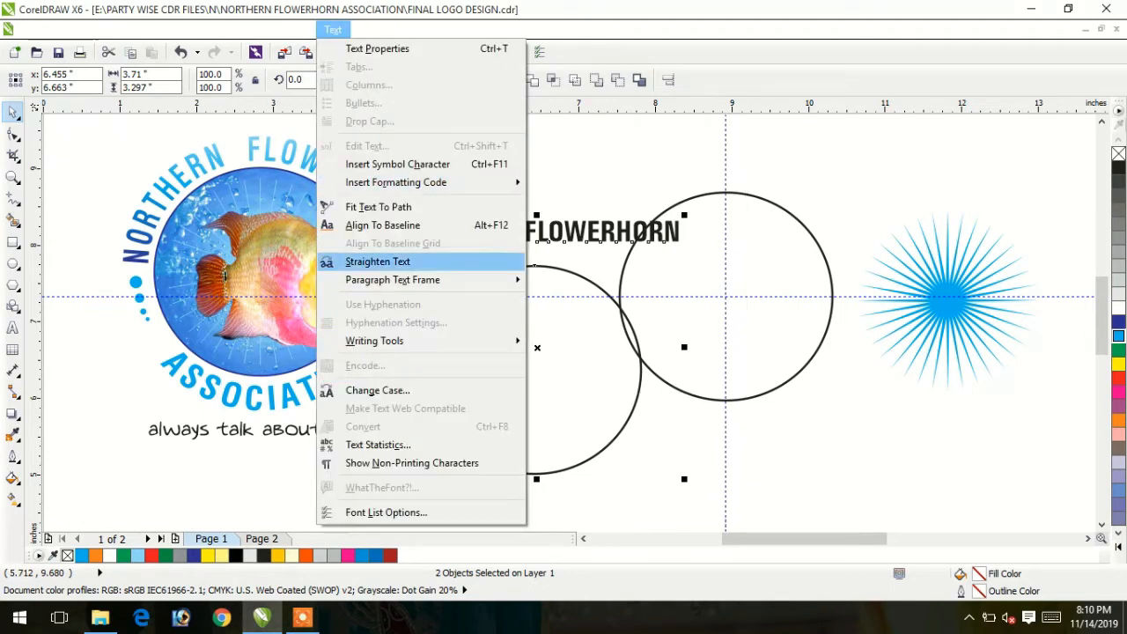
{"action": "left_click", "coordinate": [378, 206]}
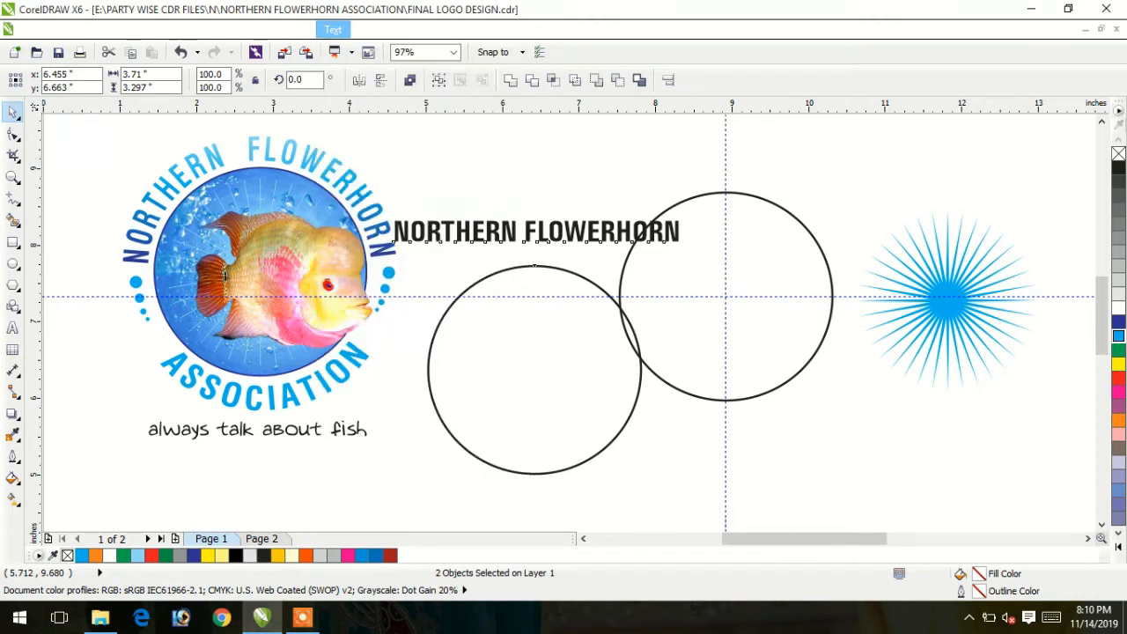
{"action": "left_click", "coordinate": [535, 266]}
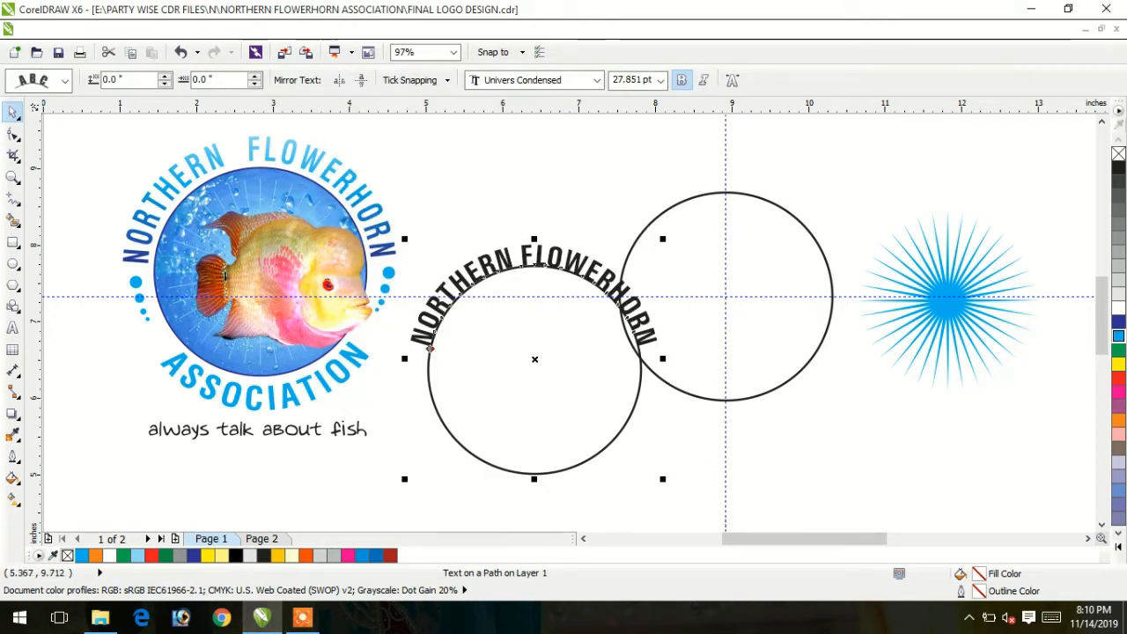
{"action": "left_click", "coordinate": [164, 76]}
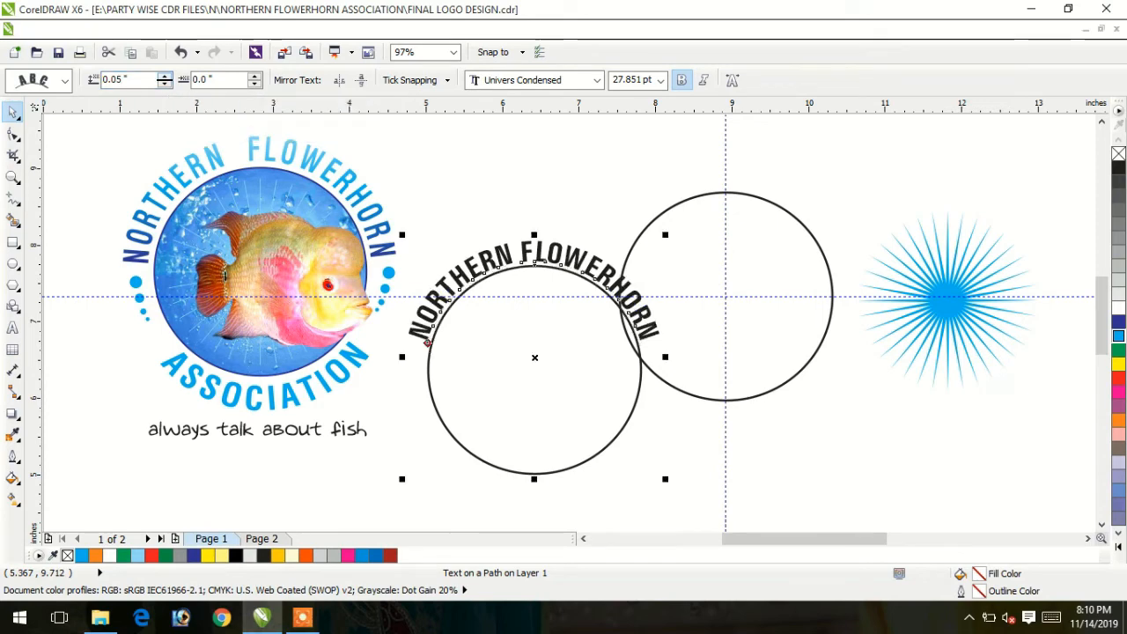
{"action": "left_click", "coordinate": [164, 75]}
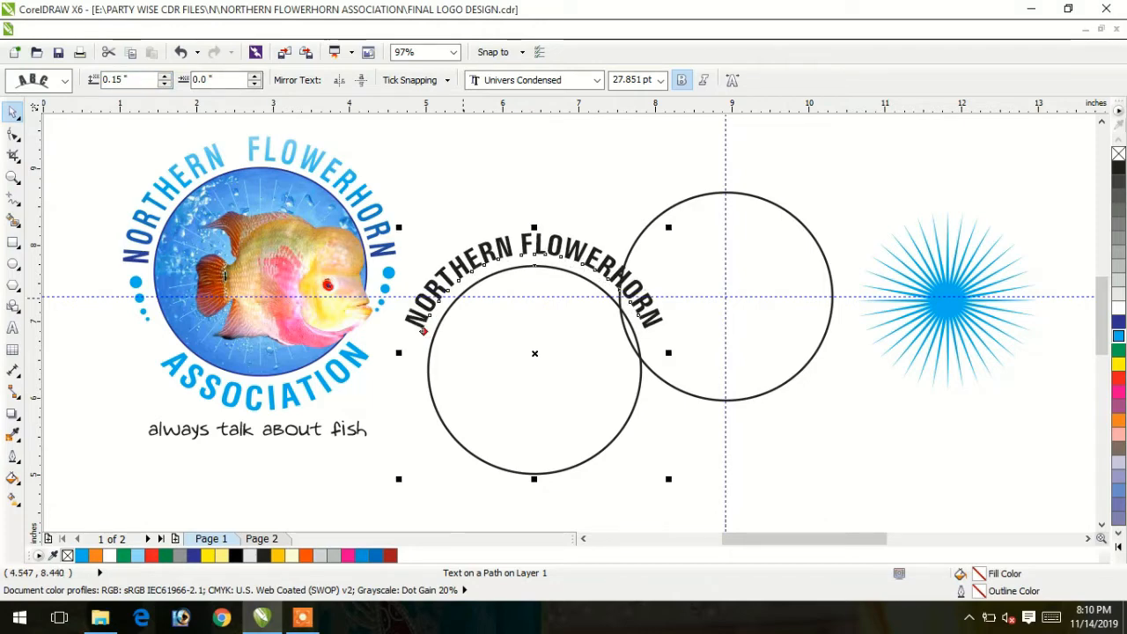
Step: Break the curved text apart from its path and delete the duplicate circle
{"action": "key", "text": "ctrl+k"}
{"action": "left_click", "coordinate": [678, 432]}
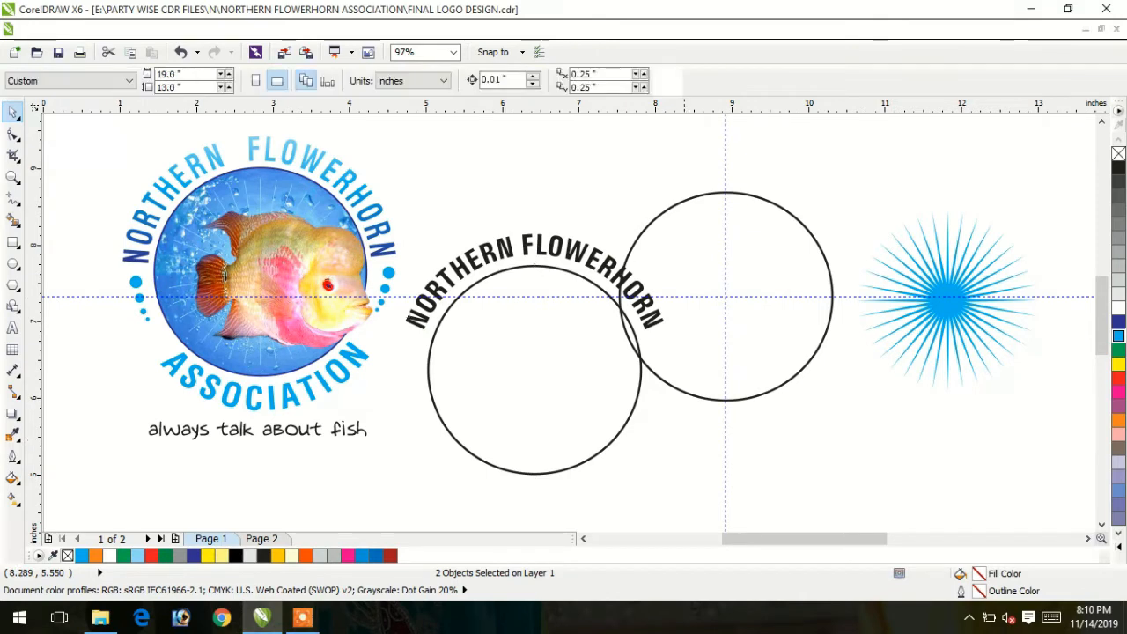
{"action": "left_click", "coordinate": [620, 428]}
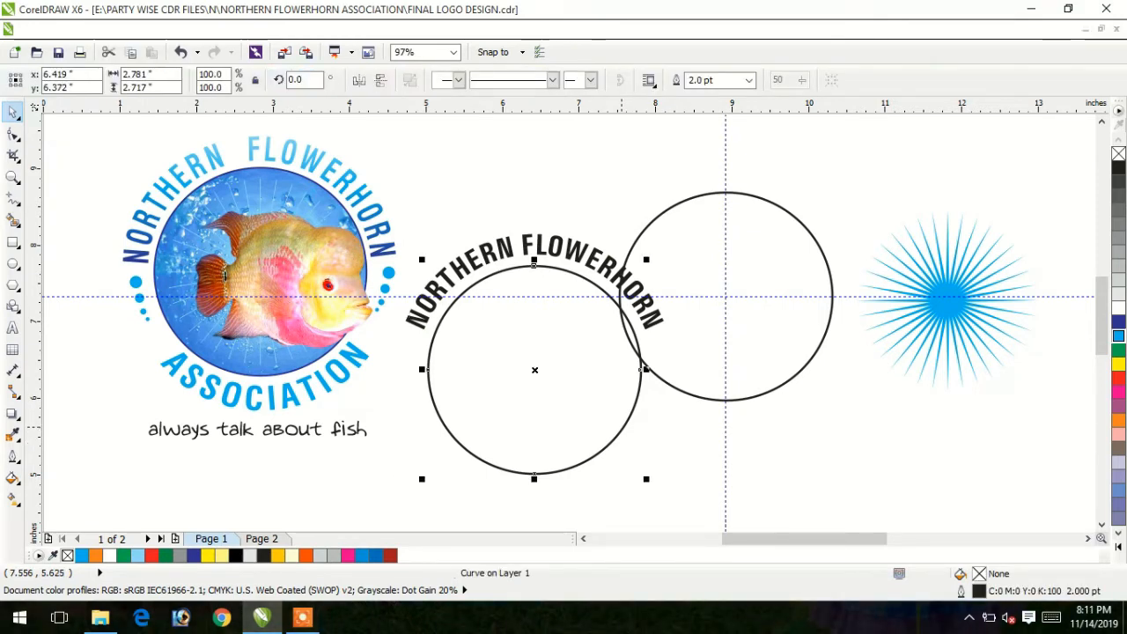
{"action": "key", "text": "Delete"}
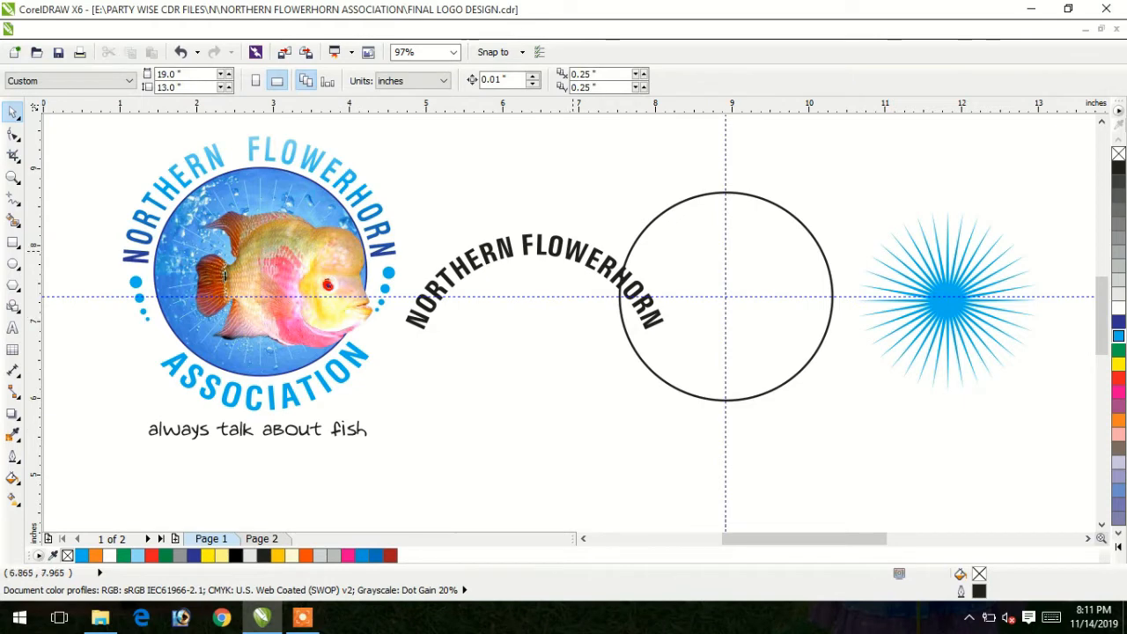
Step: Move the curved NORTHERN FLOWERHORN lettering over the top of the original circle, centred on the vertical guideline
{"action": "left_click", "coordinate": [535, 236]}
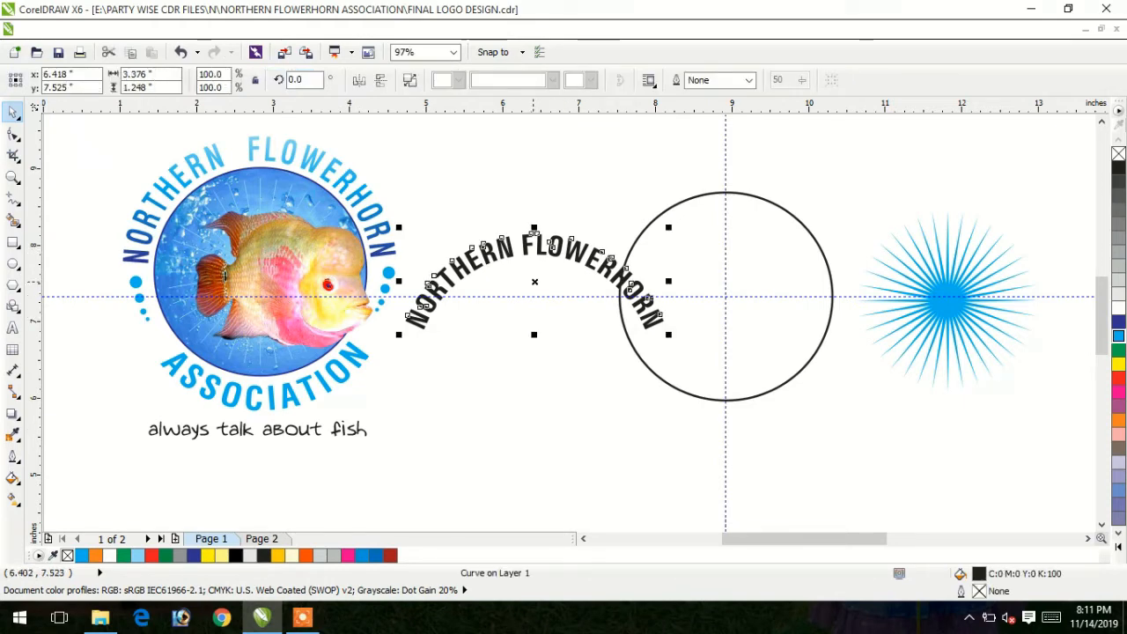
{"action": "left_click_drag", "start_coordinate": [536, 282], "coordinate": [726, 211]}
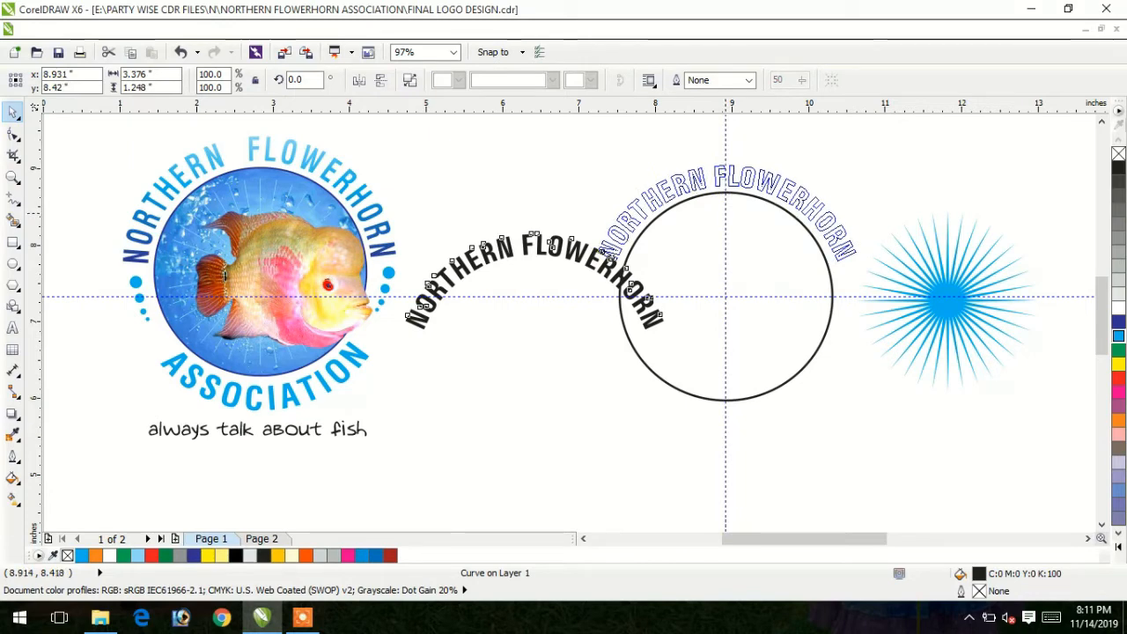
{"action": "left_click_drag", "start_coordinate": [726, 212], "coordinate": [727, 213]}
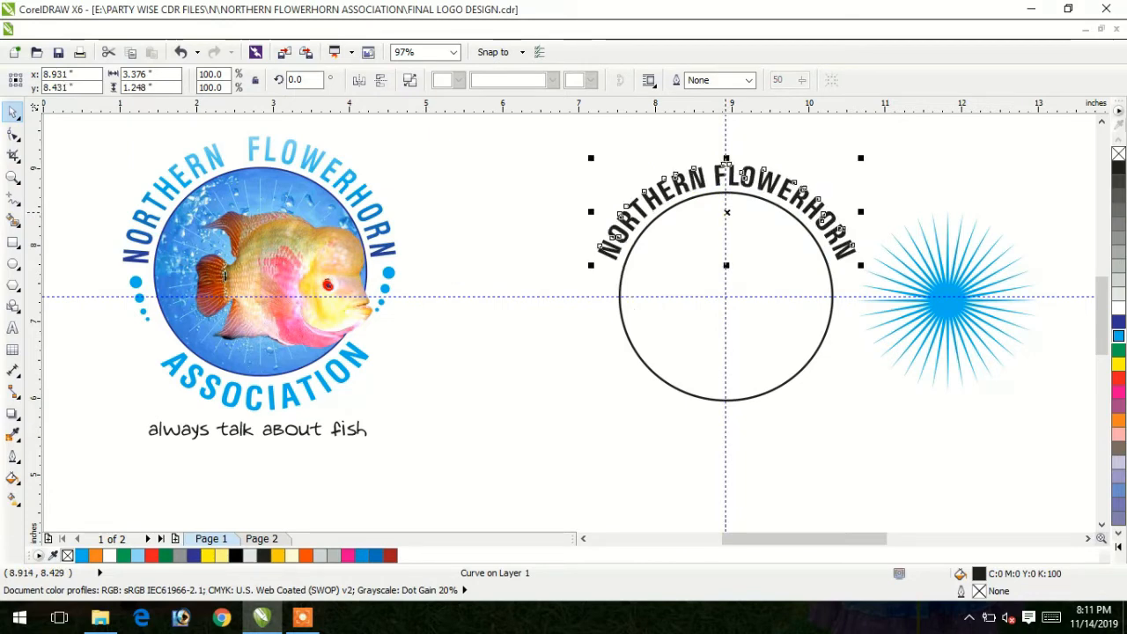
{"action": "left_click", "coordinate": [534, 456]}
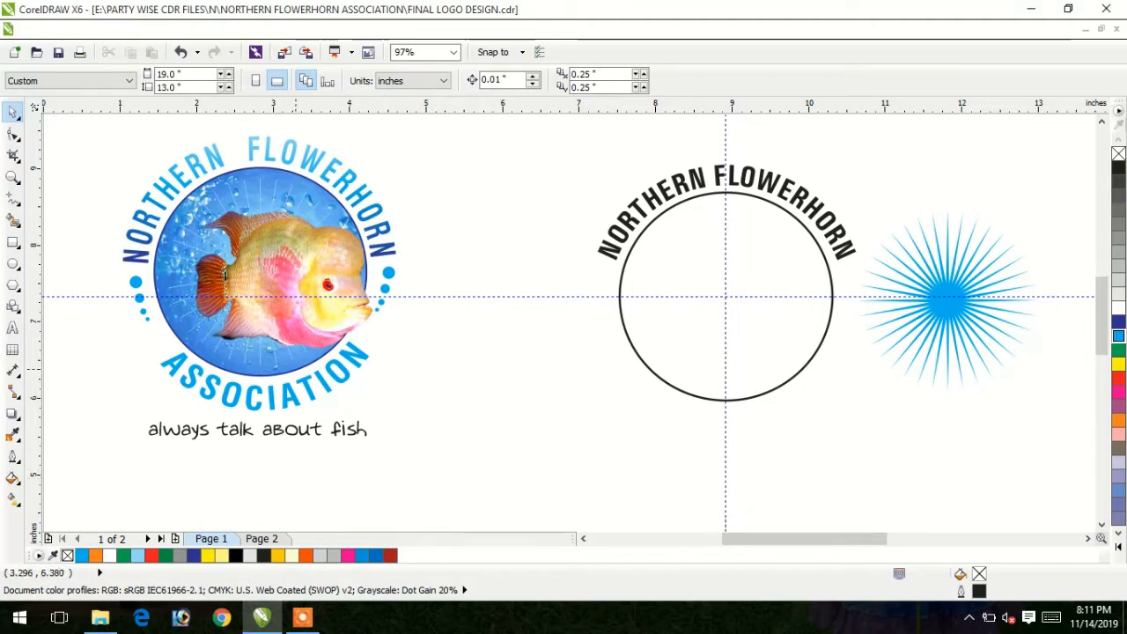
Step: Copy the fish image out of the finished logo and park the copy above the blue starburst
{"action": "left_click", "coordinate": [295, 369]}
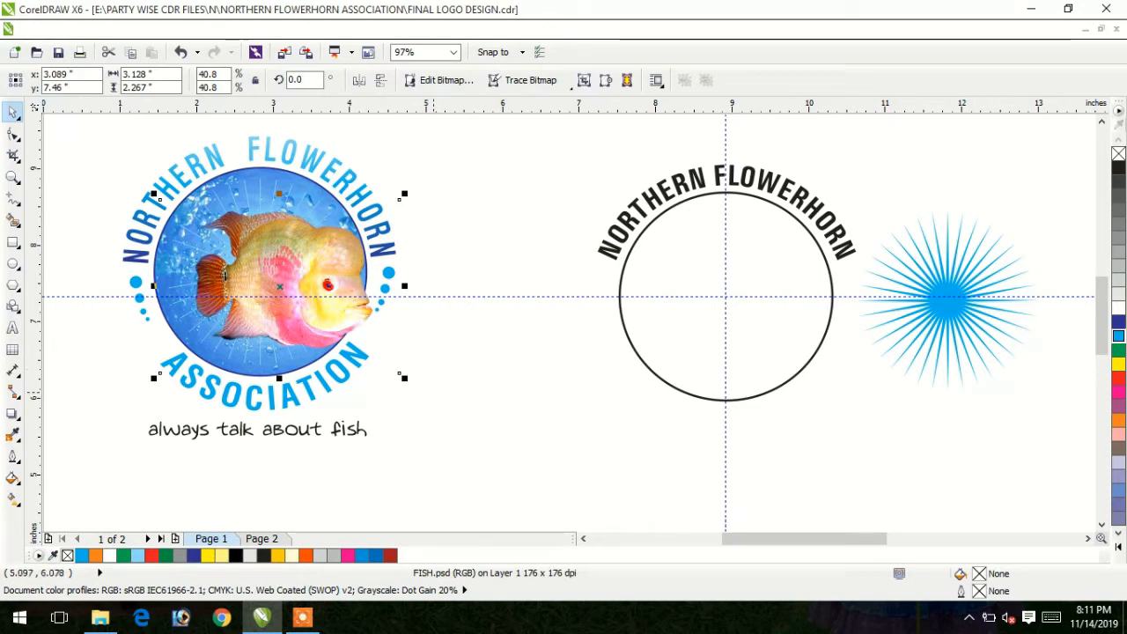
{"action": "left_click", "coordinate": [481, 185]}
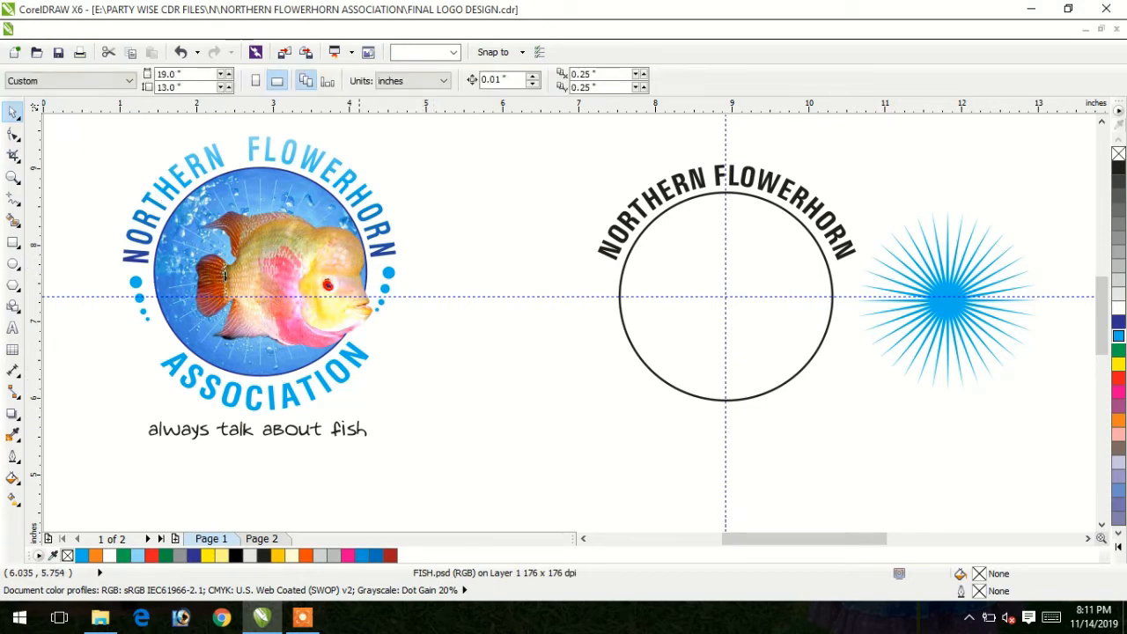
{"action": "left_click", "coordinate": [343, 263]}
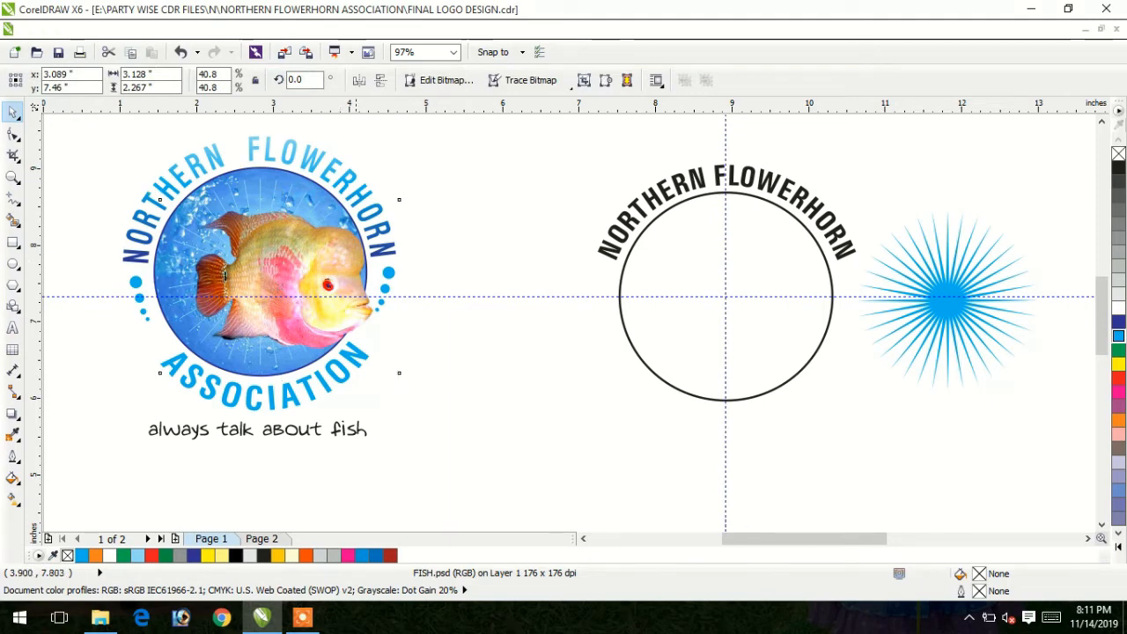
{"action": "left_click_drag", "start_coordinate": [342, 260], "coordinate": [547, 426]}
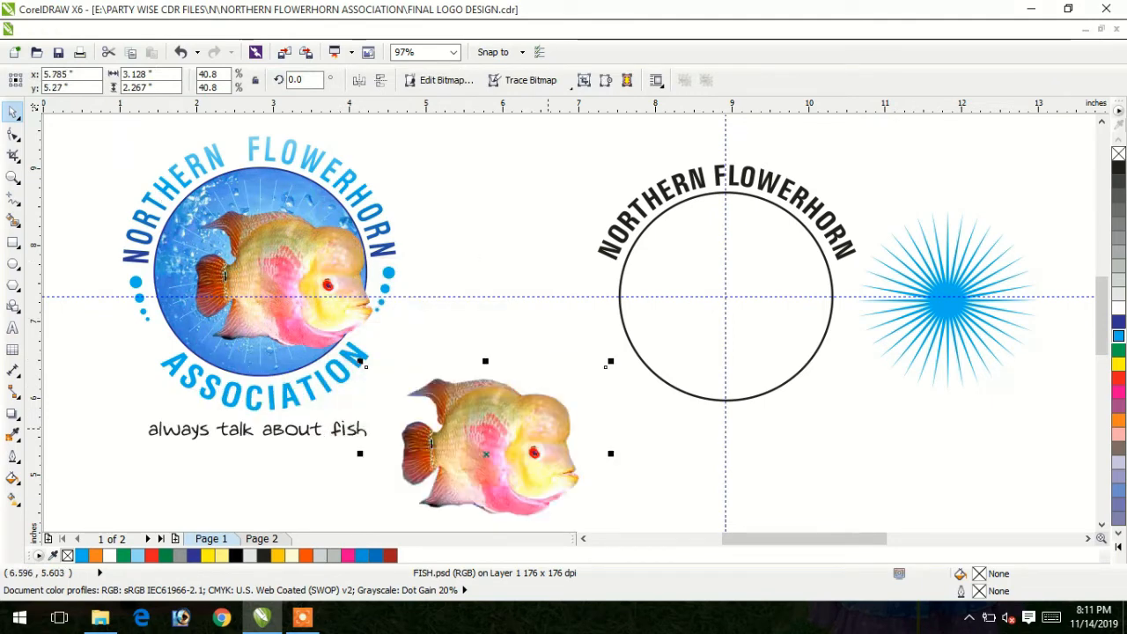
{"action": "left_click", "coordinate": [1102, 121]}
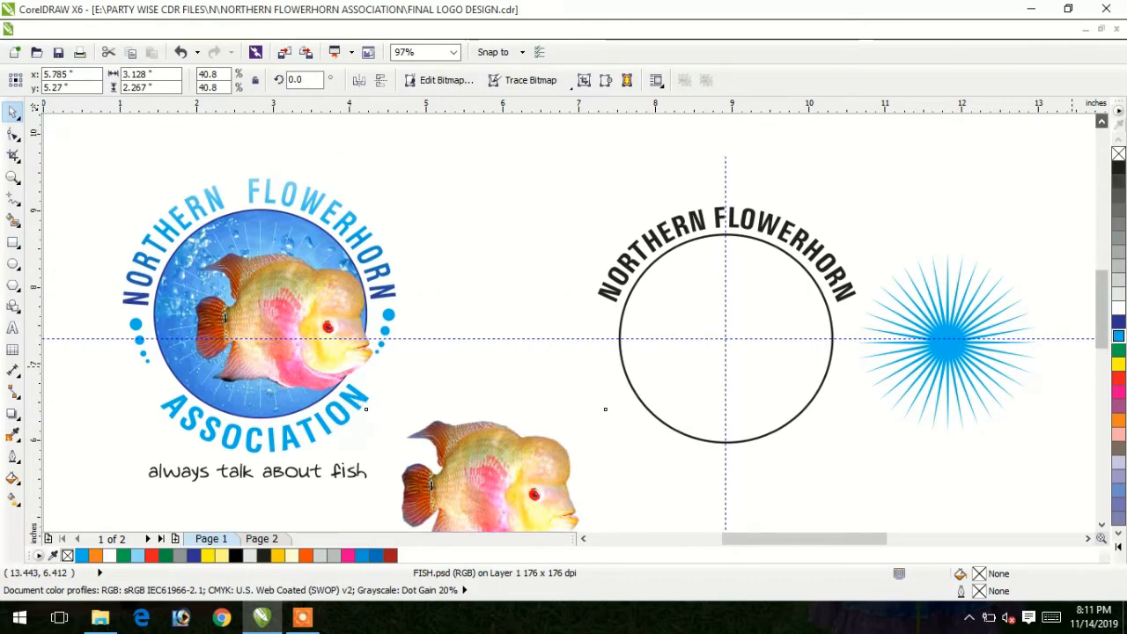
{"action": "left_click_drag", "start_coordinate": [524, 496], "coordinate": [1019, 143]}
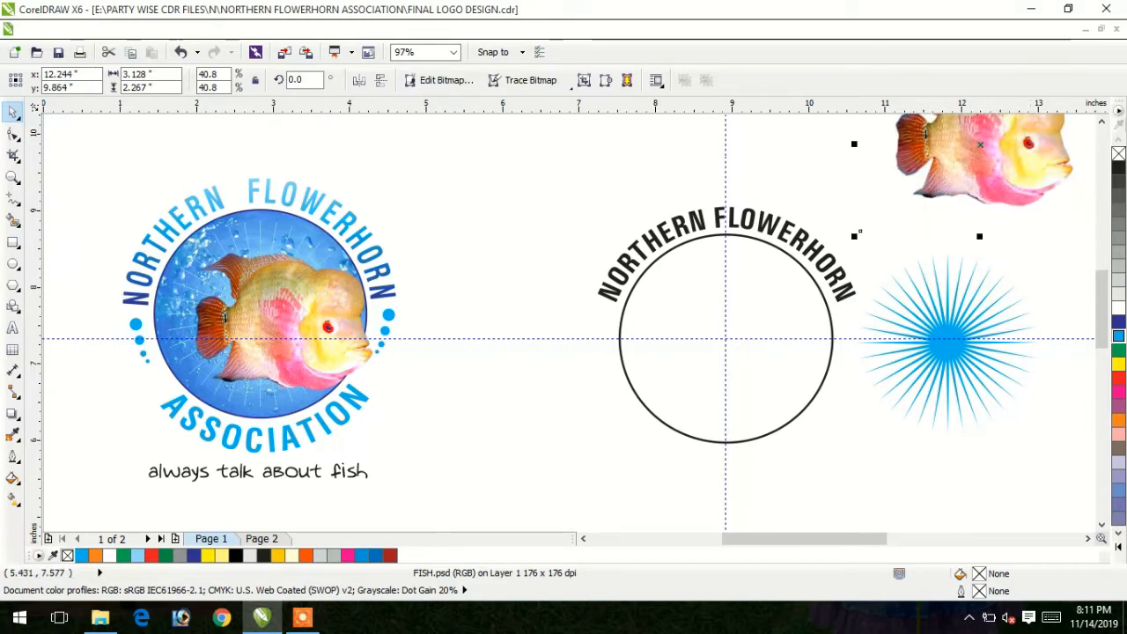
Step: Move the sea-water picture up and to the left so it sits clear of the finished logo
{"action": "left_click", "coordinate": [332, 243]}
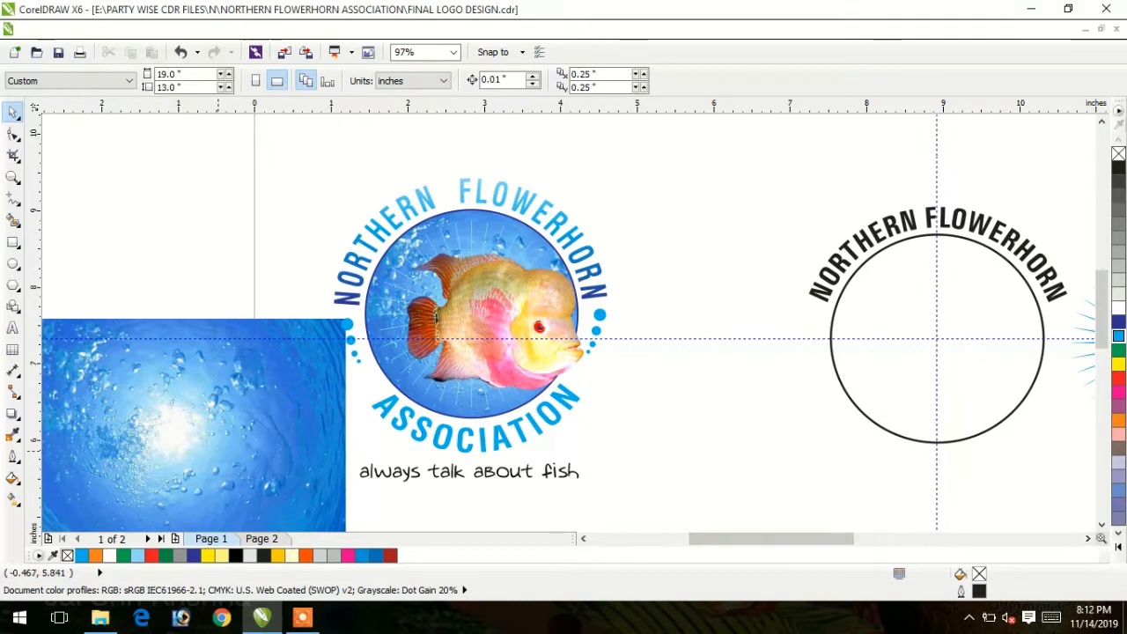
{"action": "left_click", "coordinate": [218, 452]}
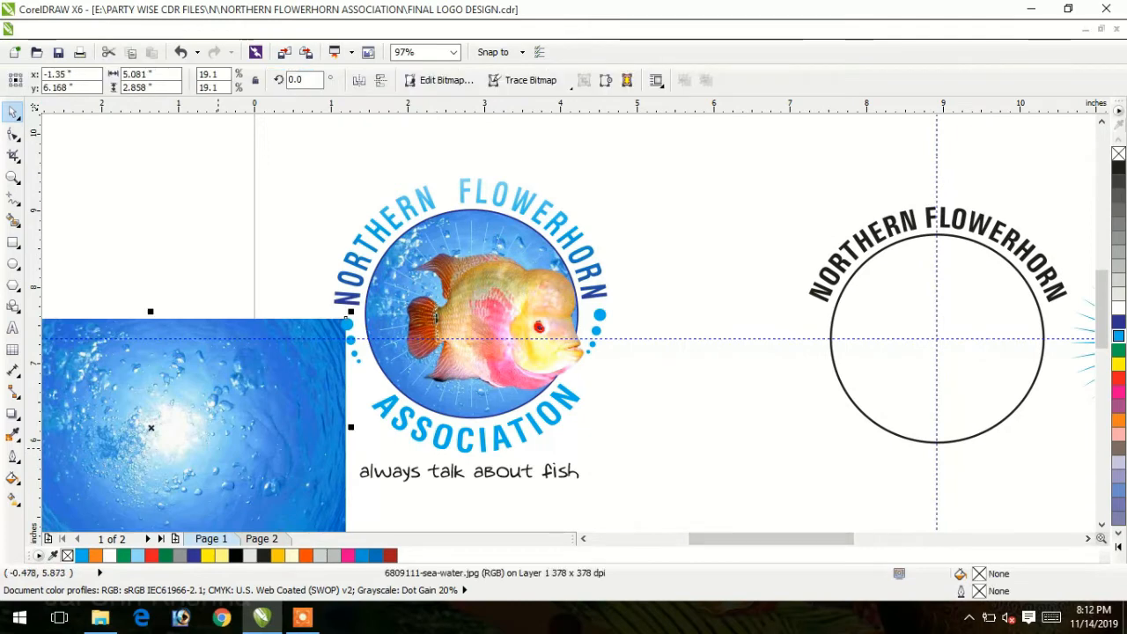
{"action": "left_click_drag", "start_coordinate": [219, 452], "coordinate": [188, 327]}
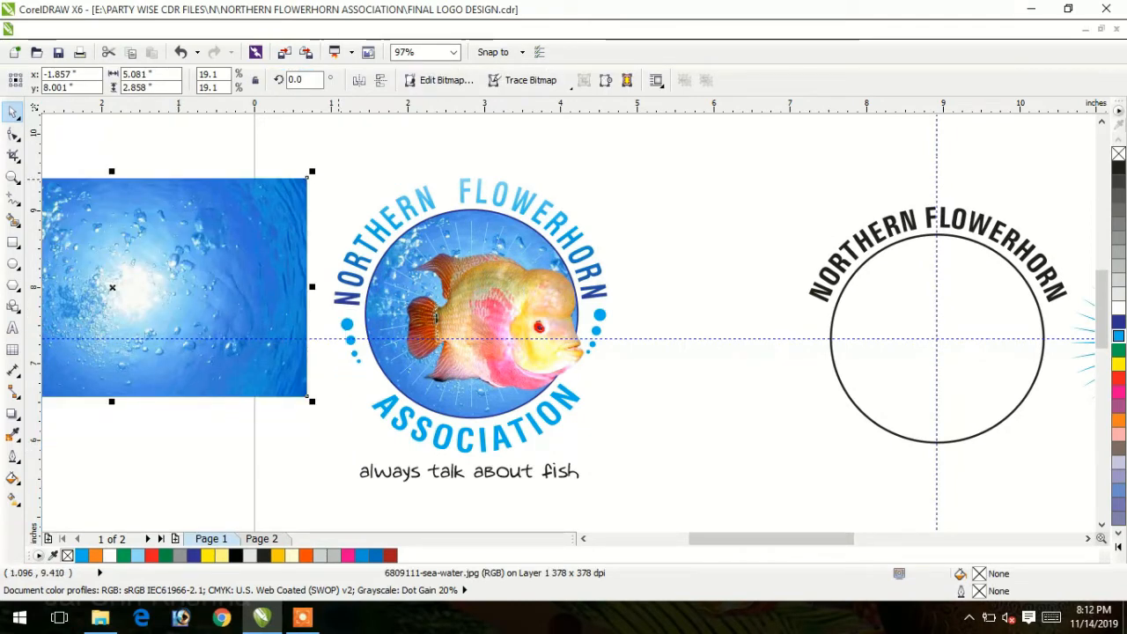
{"action": "key", "text": "Escape"}
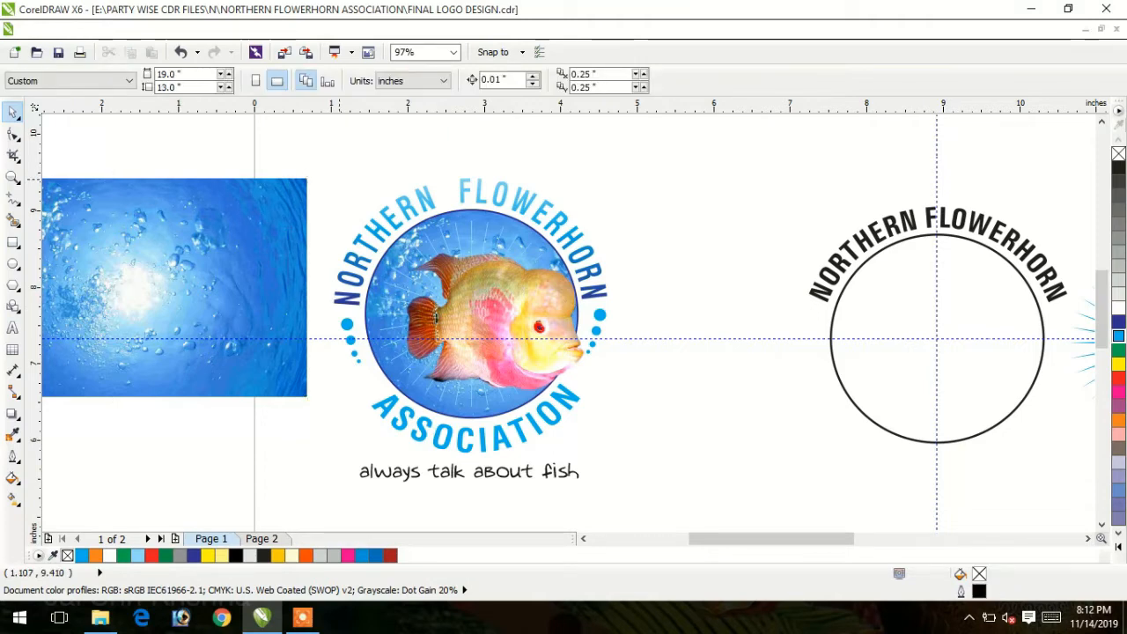
{"action": "key", "text": "ctrl+i"}
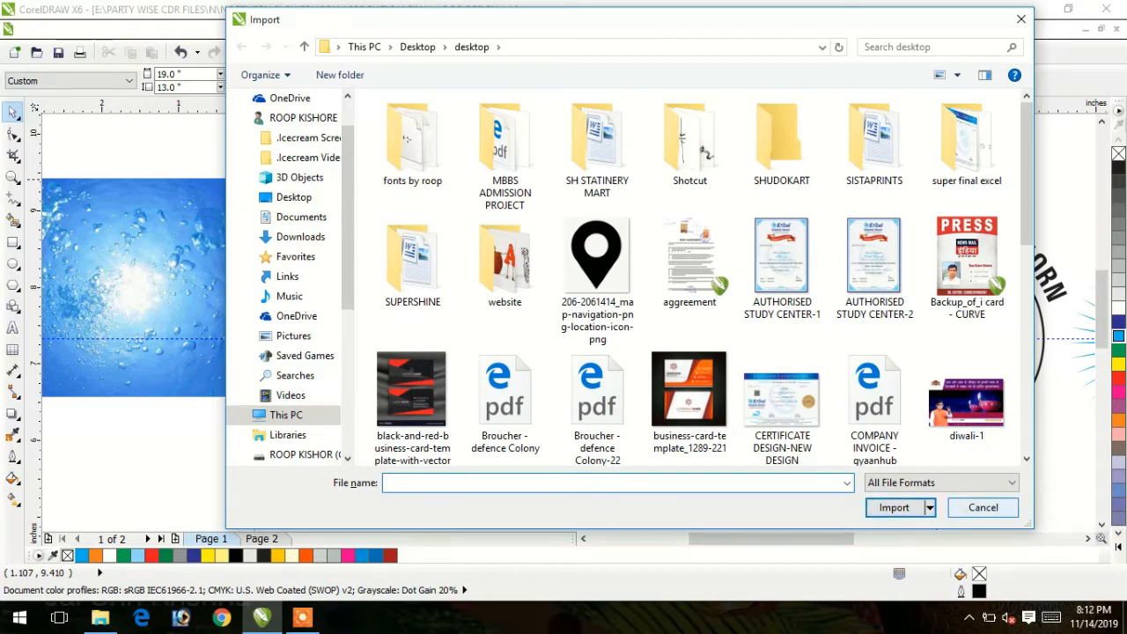
{"action": "key", "text": "Escape"}
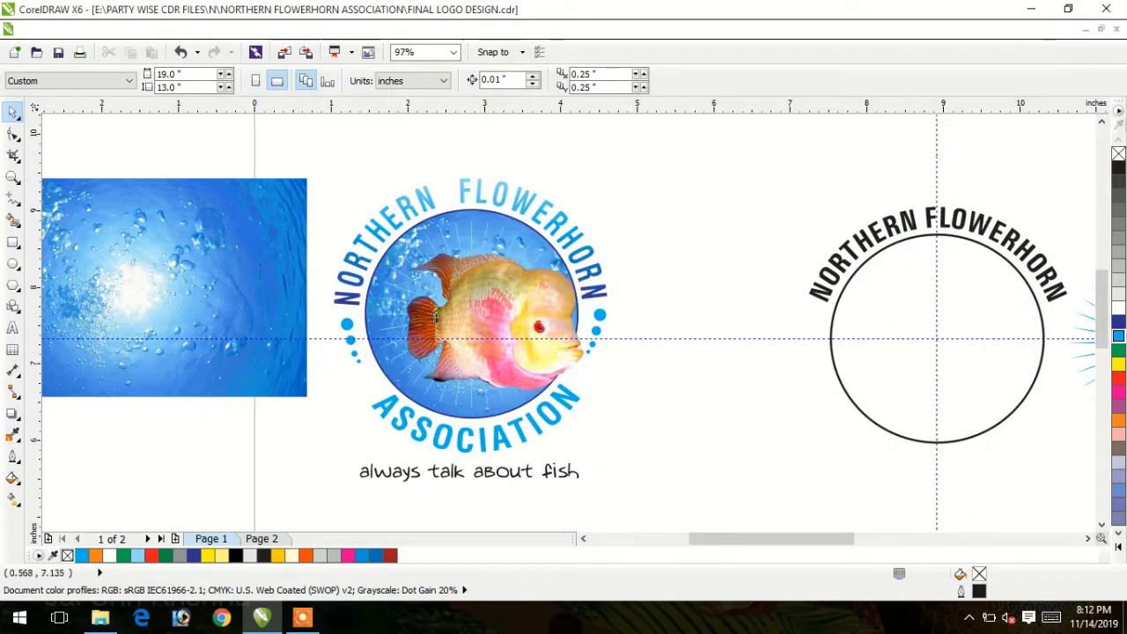
Step: PowerClip the sea-water picture inside the circle under the curved NORTHERN FLOWERHORN lettering
{"action": "left_click", "coordinate": [208, 319]}
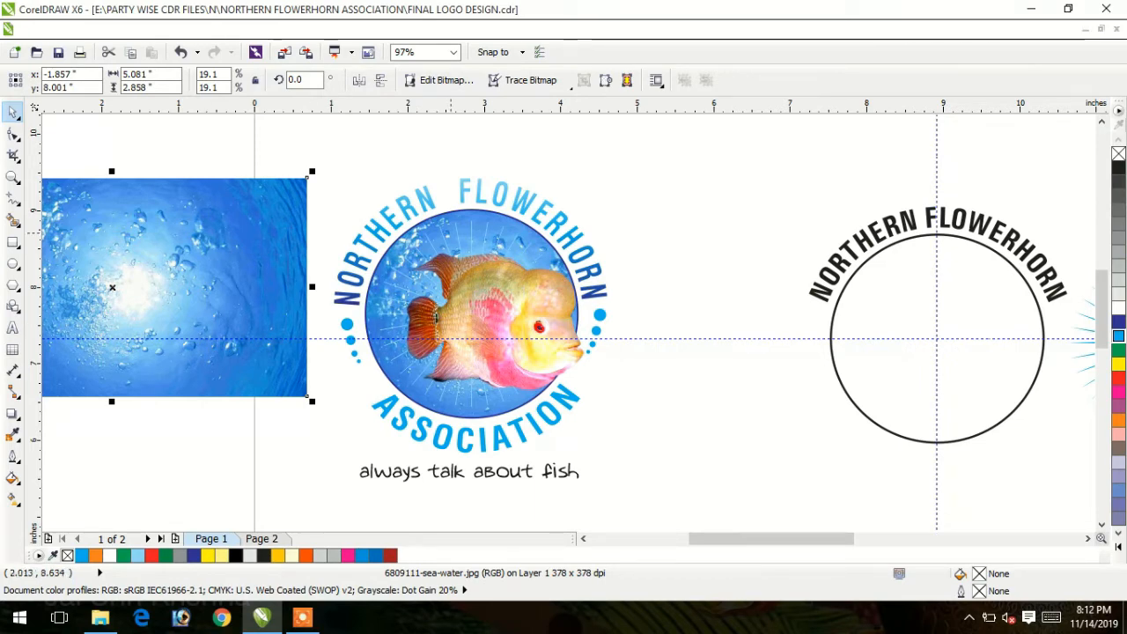
{"action": "left_click", "coordinate": [289, 29]}
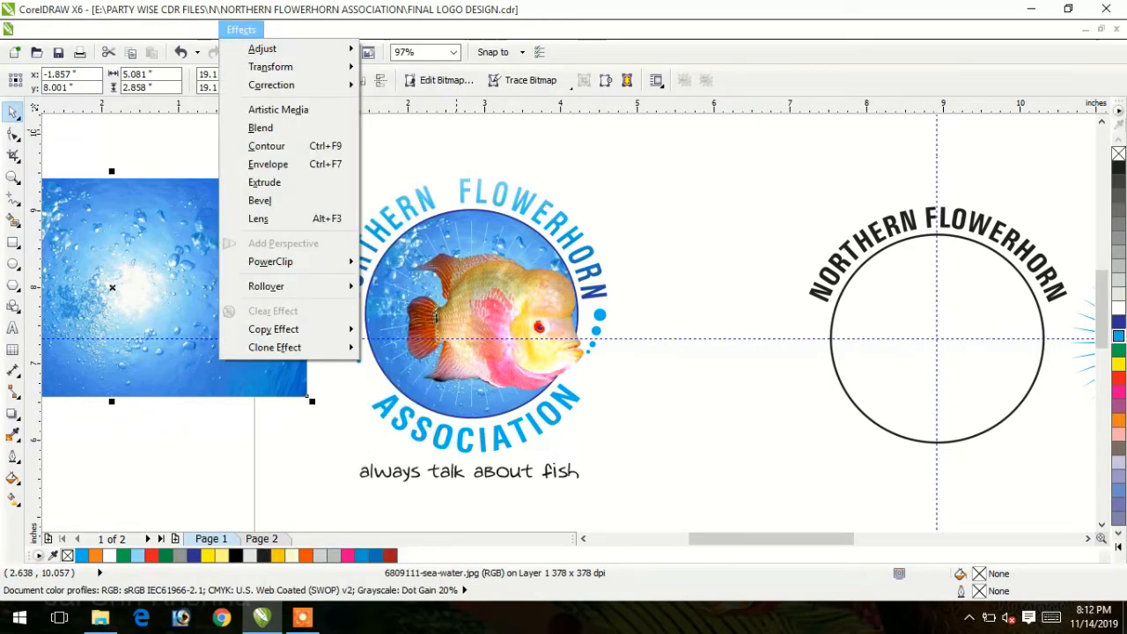
{"action": "mouse_move", "coordinate": [273, 262]}
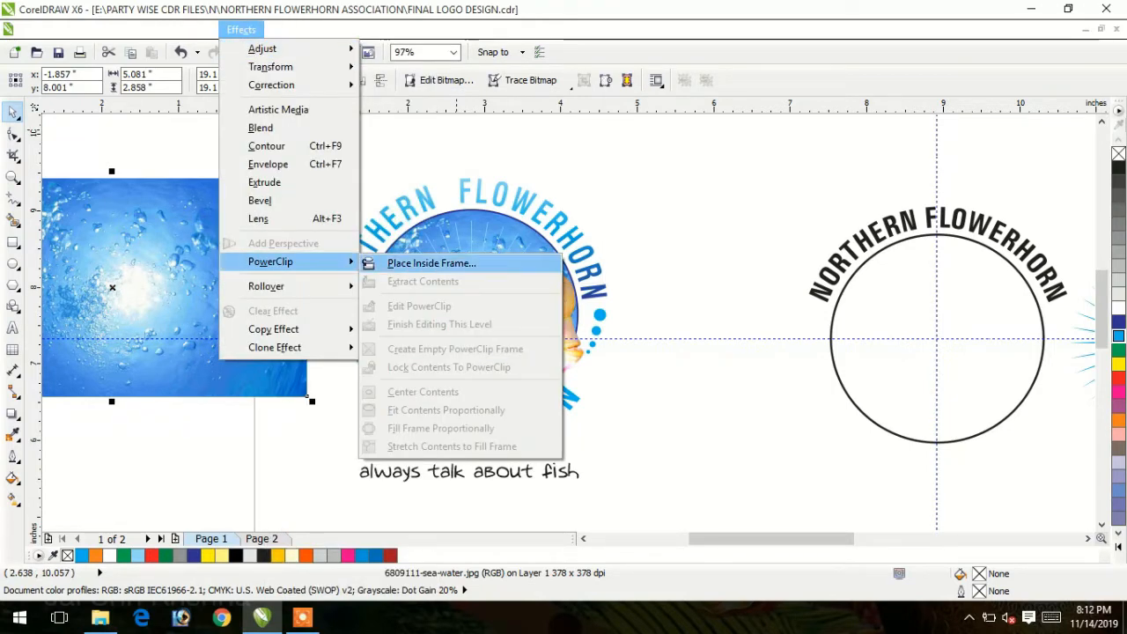
{"action": "left_click", "coordinate": [431, 263]}
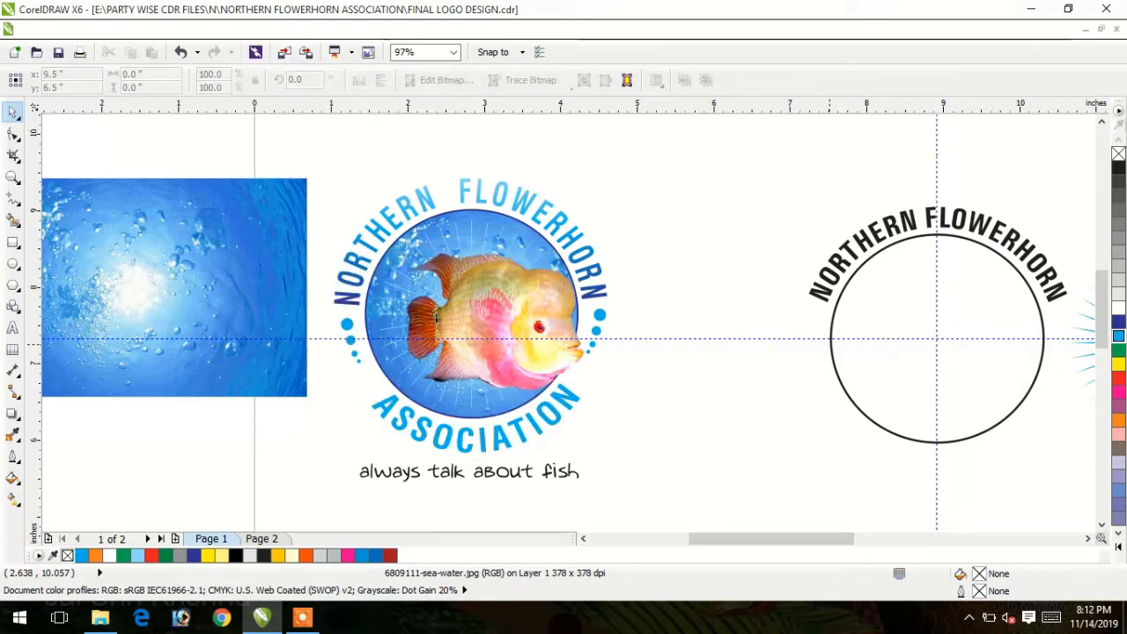
{"action": "left_click", "coordinate": [831, 339]}
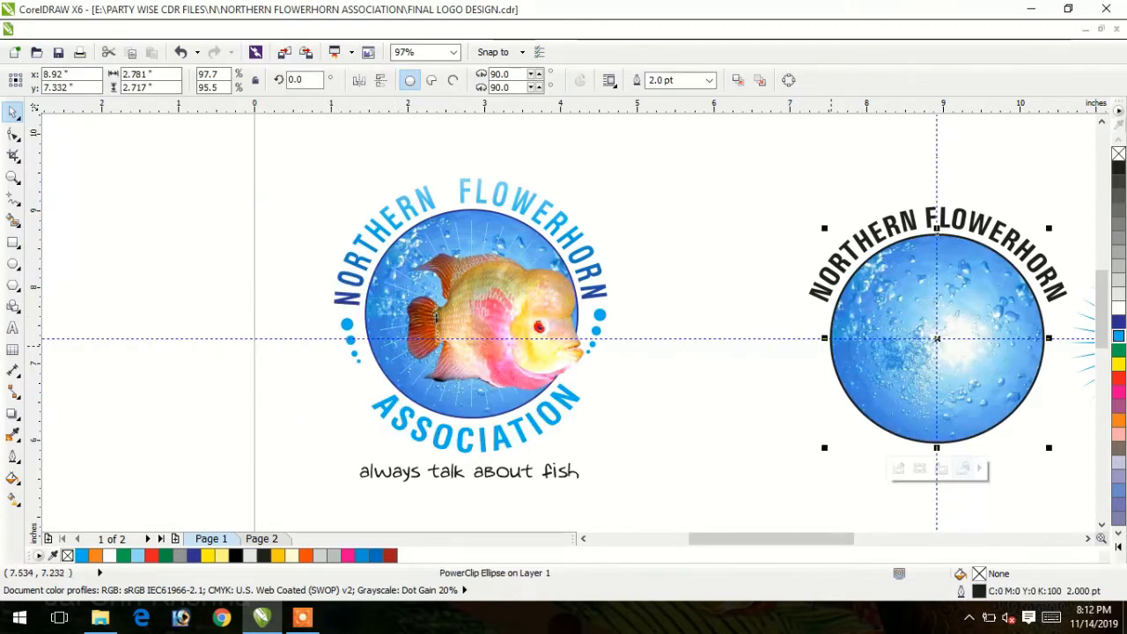
{"action": "left_click", "coordinate": [795, 381]}
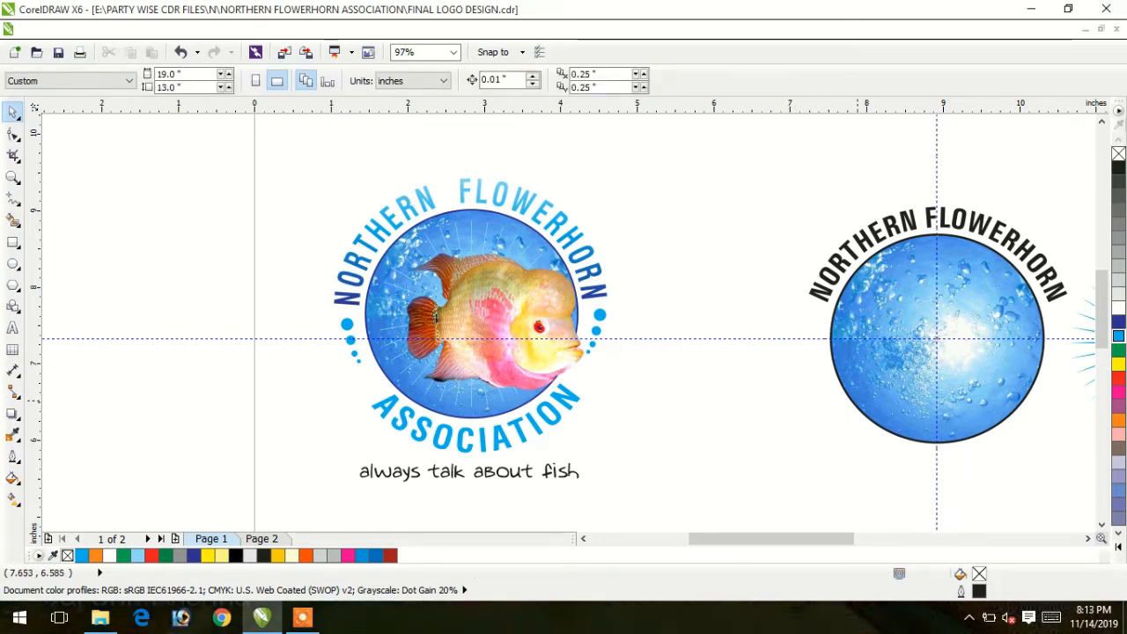
Step: Change the outline colour of the water-filled circle under the NORTHERN FLOWERHORN lettering to cyan
{"action": "left_click", "coordinate": [860, 406]}
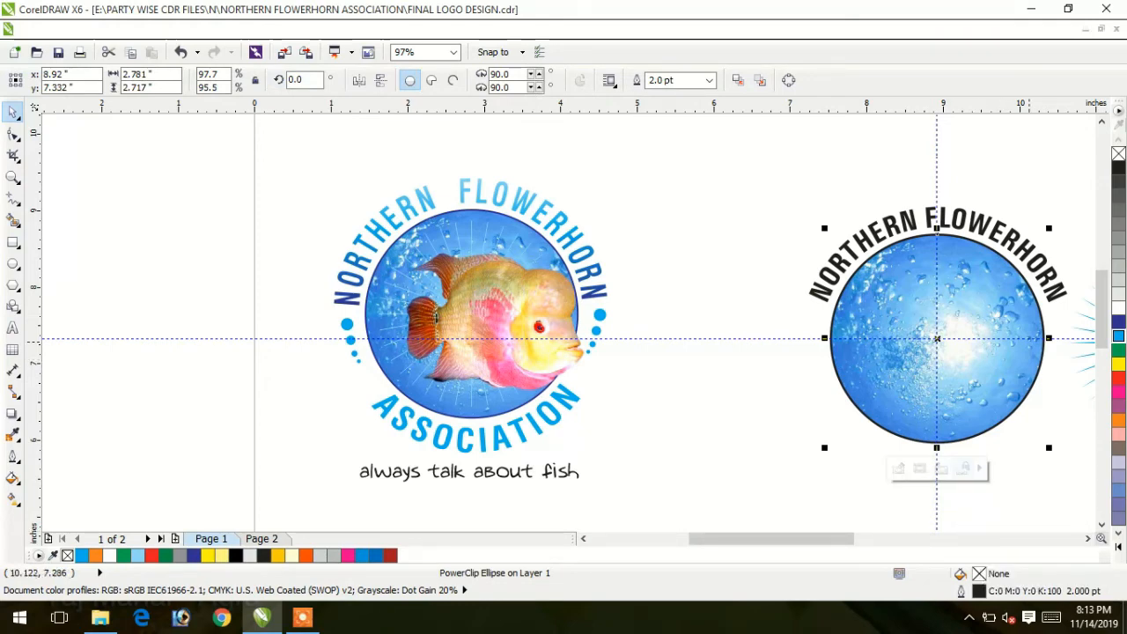
{"action": "right_click", "coordinate": [1117, 121]}
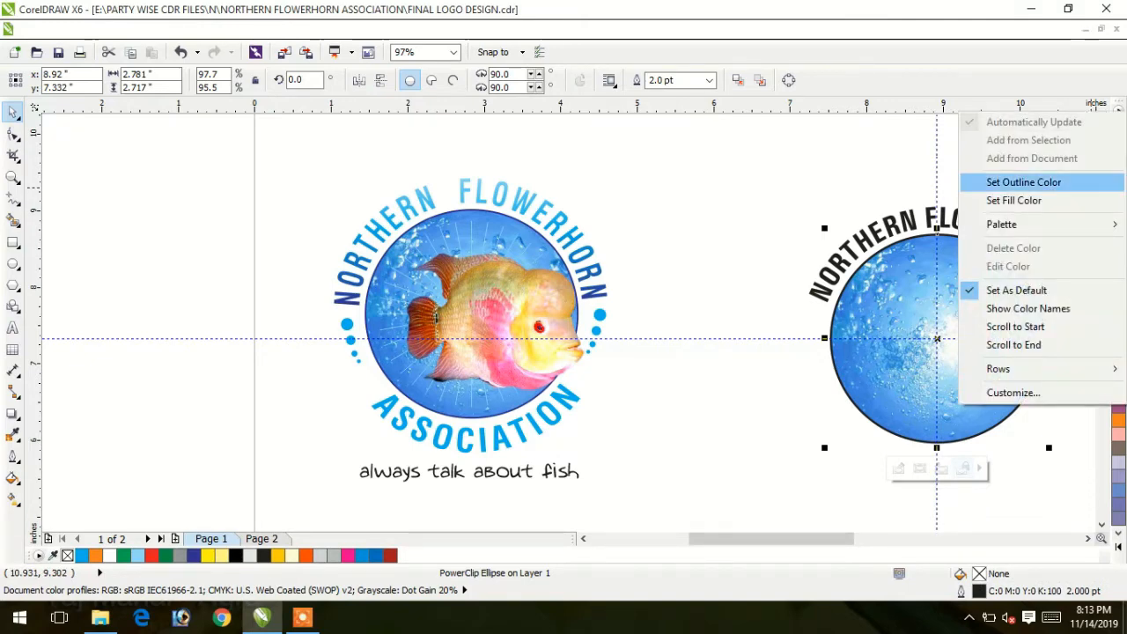
{"action": "left_click", "coordinate": [1022, 182]}
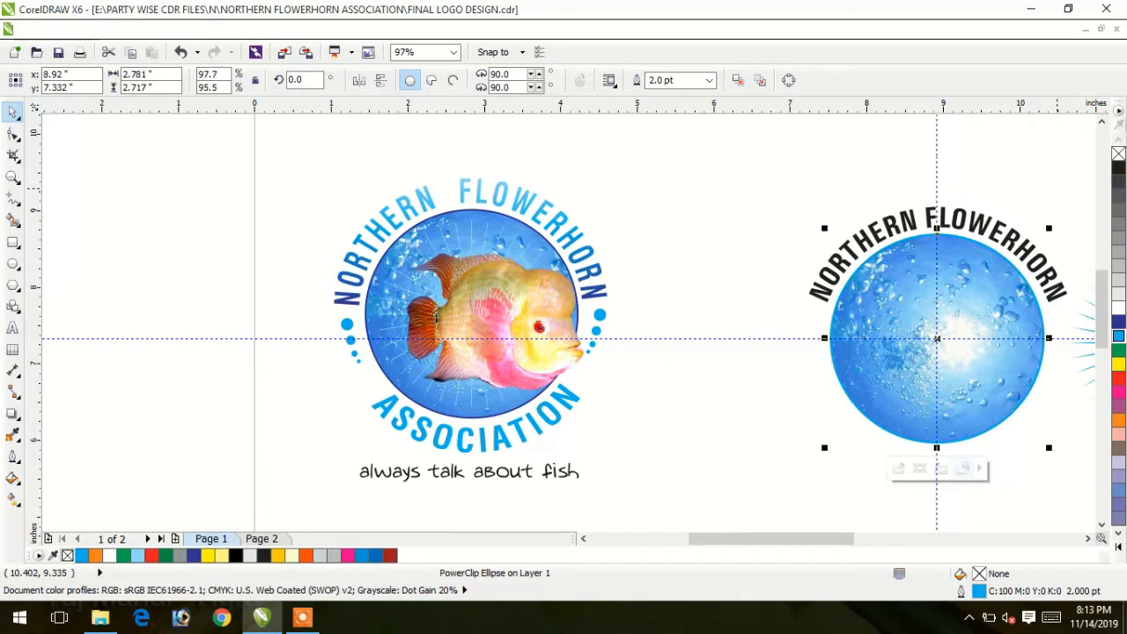
{"action": "left_click", "coordinate": [1024, 187]}
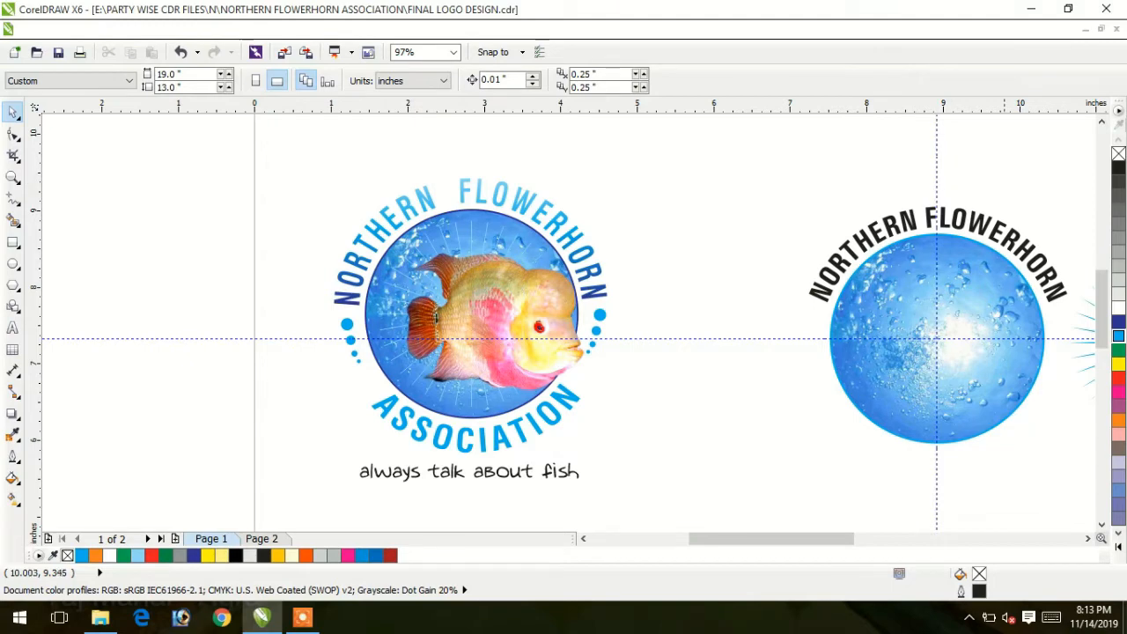
Step: Stretch the black NORTHERN FLOWERHORN lettering to about 3.49 by 1.32 inches and nudge it down over the circle
{"action": "left_click", "coordinate": [998, 228]}
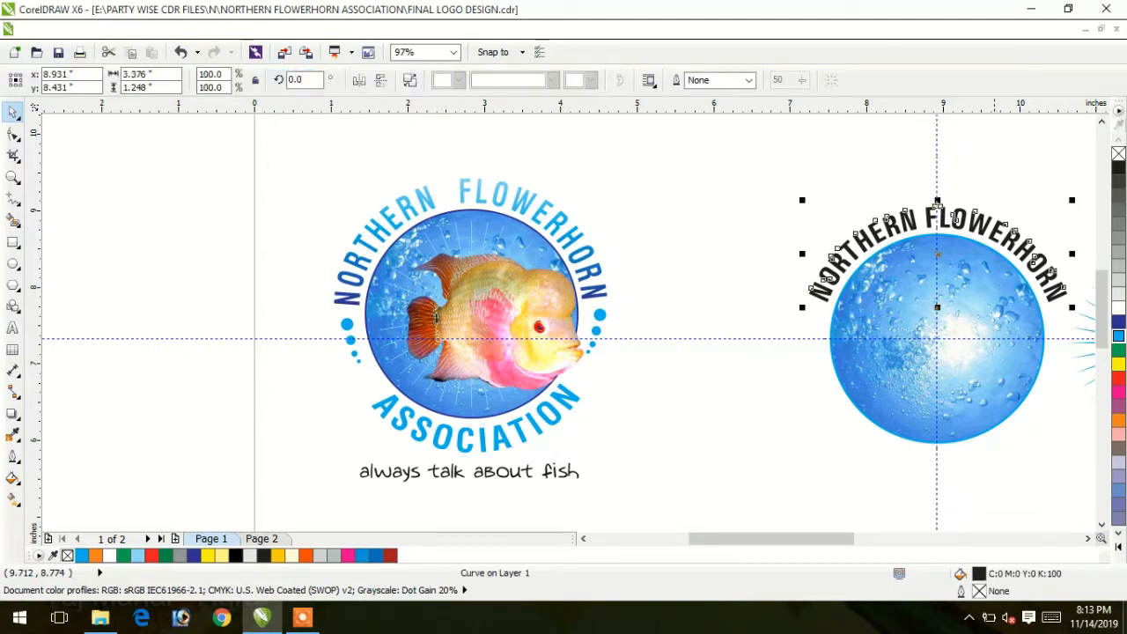
{"action": "left_click_drag", "start_coordinate": [937, 201], "coordinate": [936, 195]}
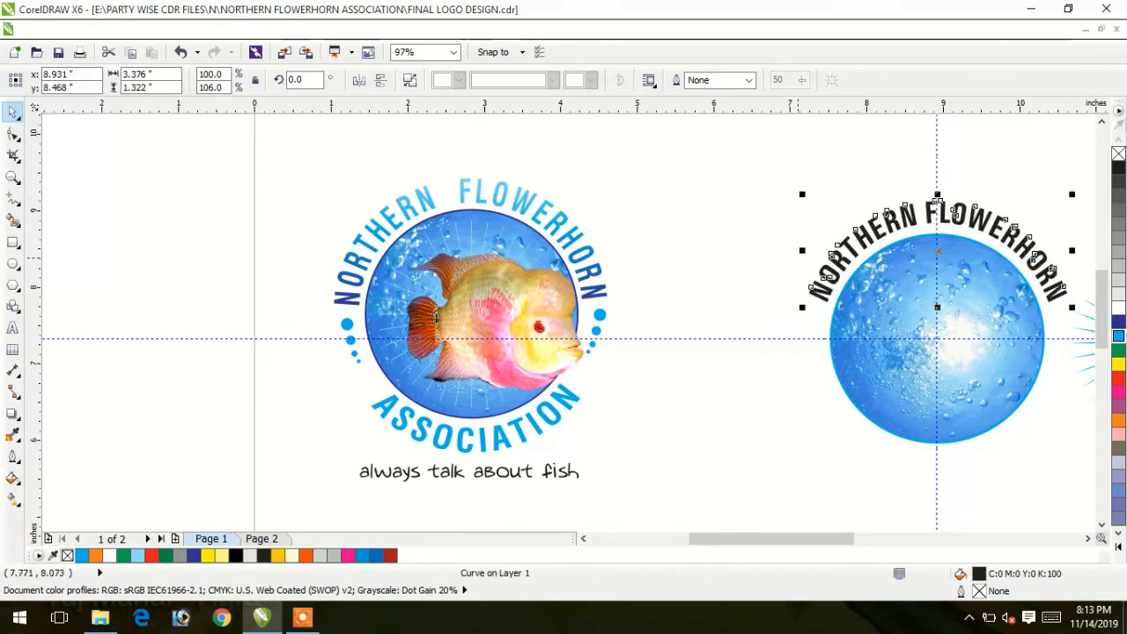
{"action": "left_click_drag", "start_coordinate": [802, 250], "coordinate": [797, 250]}
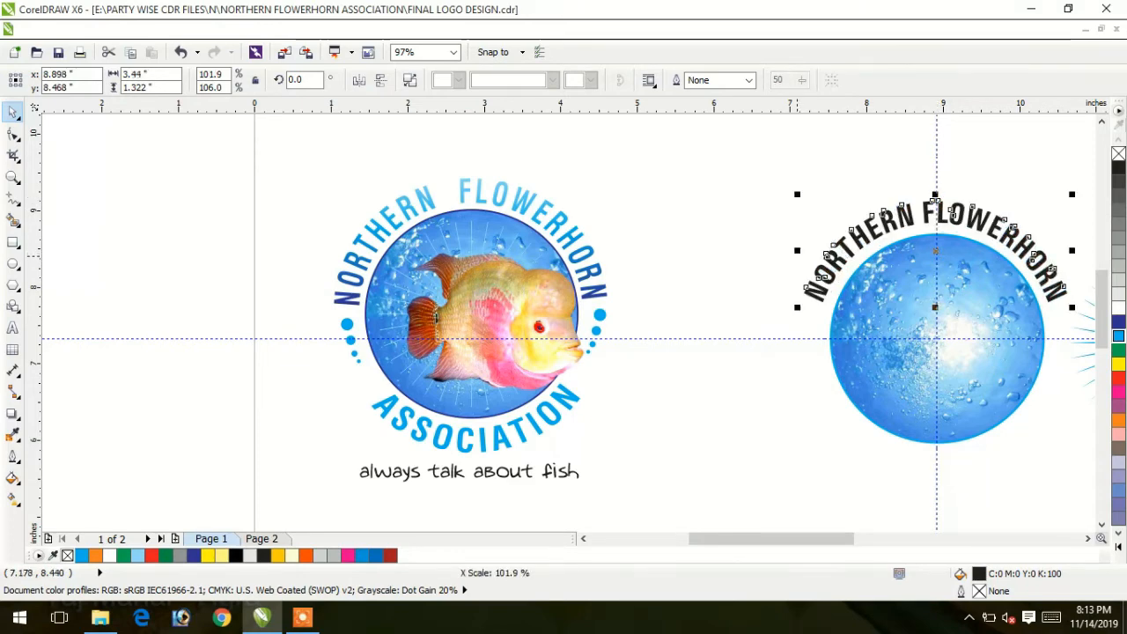
{"action": "left_click_drag", "start_coordinate": [1071, 250], "coordinate": [1073, 248]}
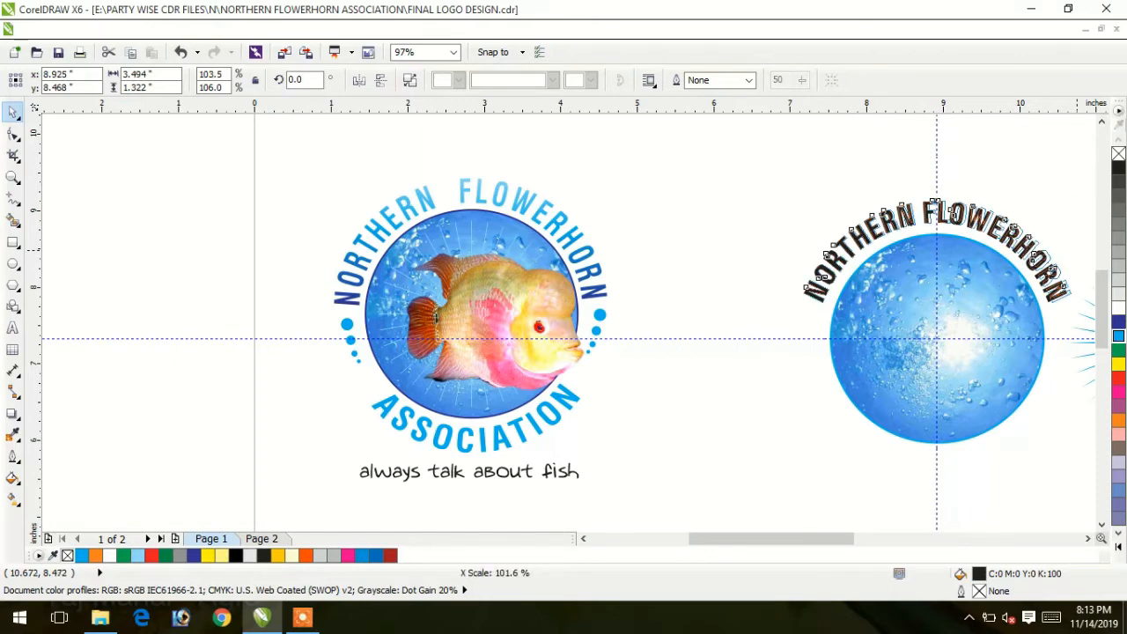
{"action": "key", "text": "Down"}
{"action": "left_click", "coordinate": [692, 458]}
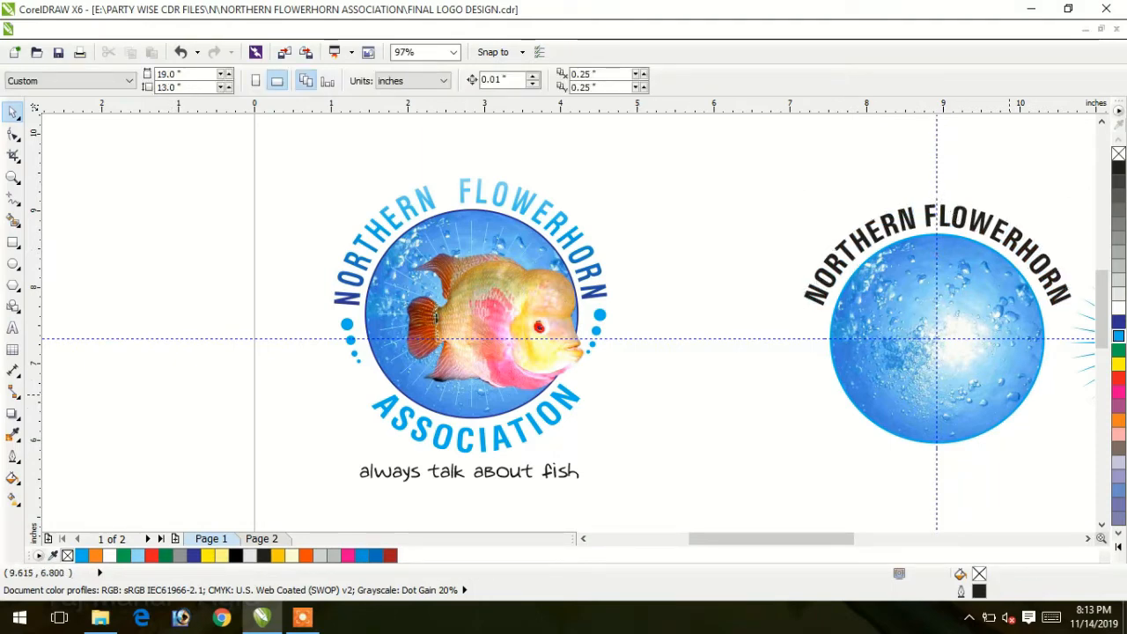
Step: Move the blue starburst onto the centre of the water-filled circle and fill it white
{"action": "left_click", "coordinate": [1088, 538]}
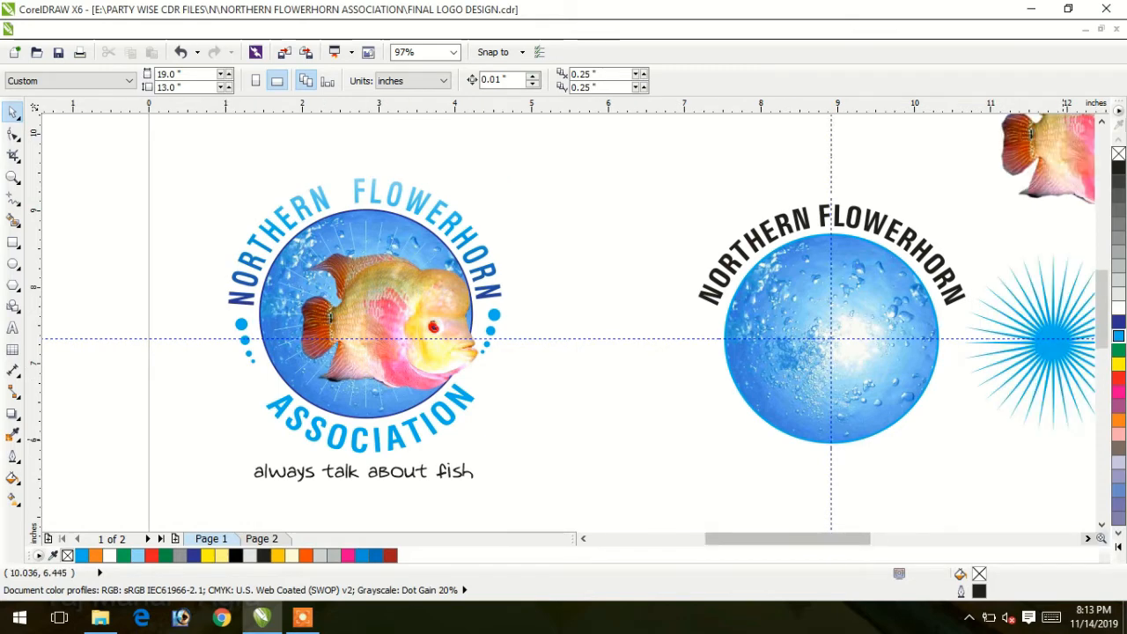
{"action": "left_click", "coordinate": [1088, 538]}
{"action": "left_click", "coordinate": [945, 345]}
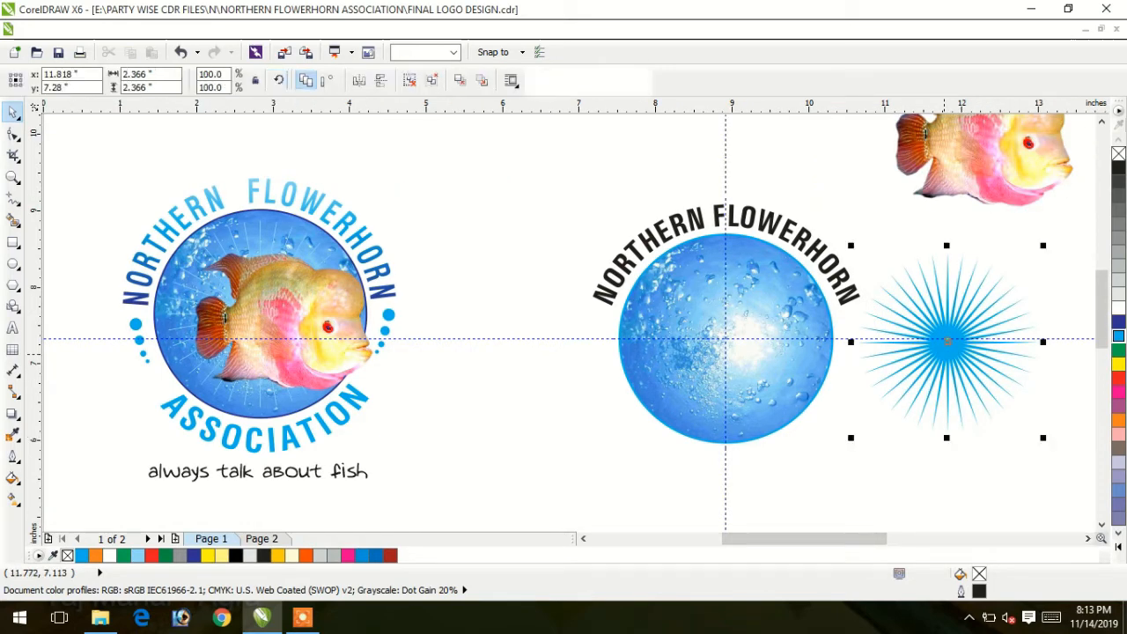
{"action": "left_click_drag", "start_coordinate": [948, 344], "coordinate": [725, 337]}
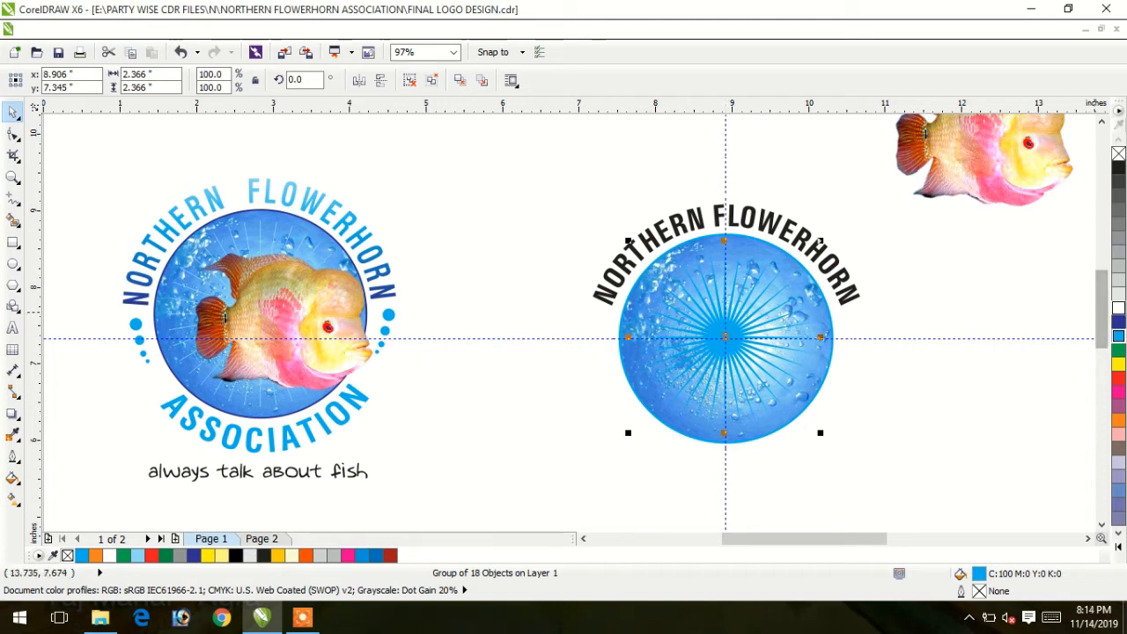
{"action": "left_click", "coordinate": [1118, 307]}
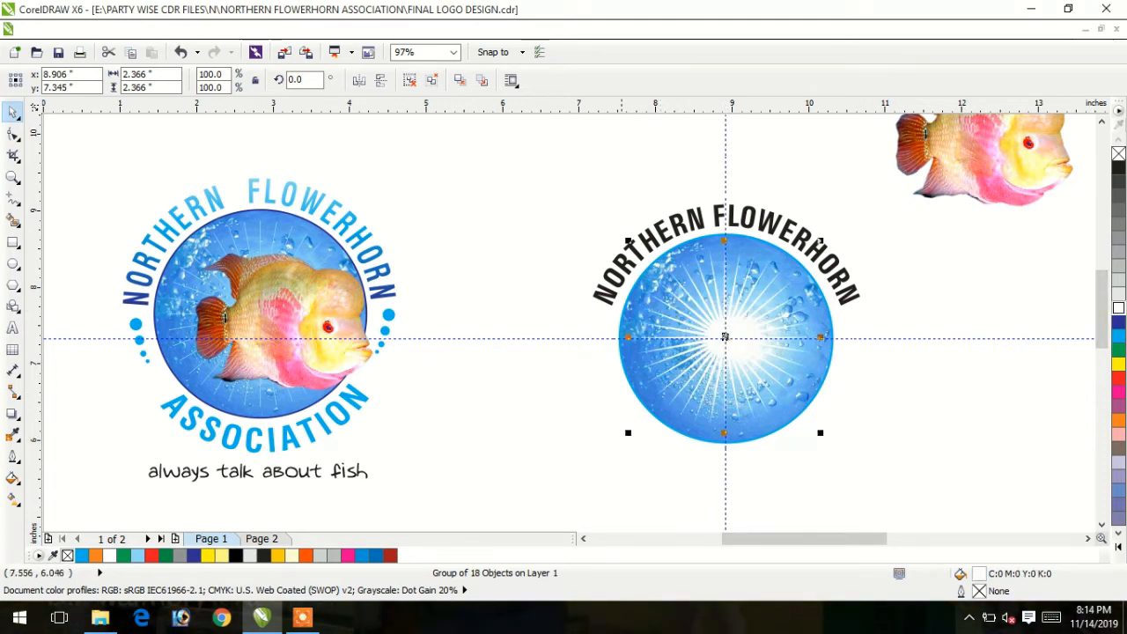
Step: Enlarge the white starburst to about 2.49 inches across and recentre it on the guideline crossing
{"action": "left_click_drag", "start_coordinate": [628, 433], "coordinate": [618, 438]}
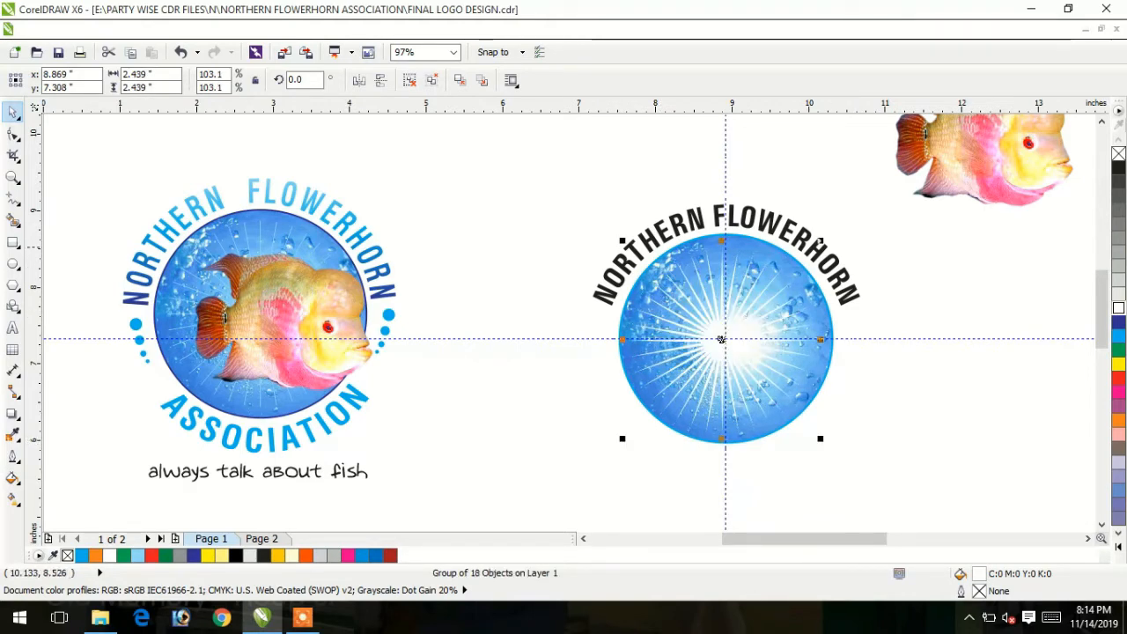
{"action": "left_click_drag", "start_coordinate": [823, 240], "coordinate": [824, 232]}
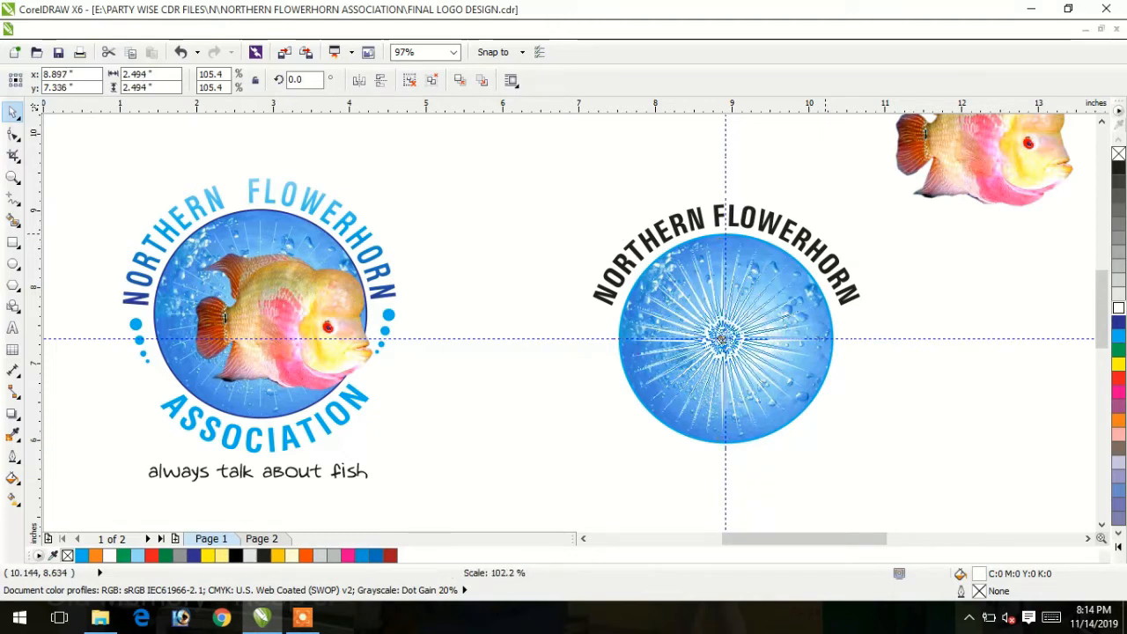
{"action": "left_click_drag", "start_coordinate": [722, 338], "coordinate": [723, 337]}
{"action": "key", "text": "Escape"}
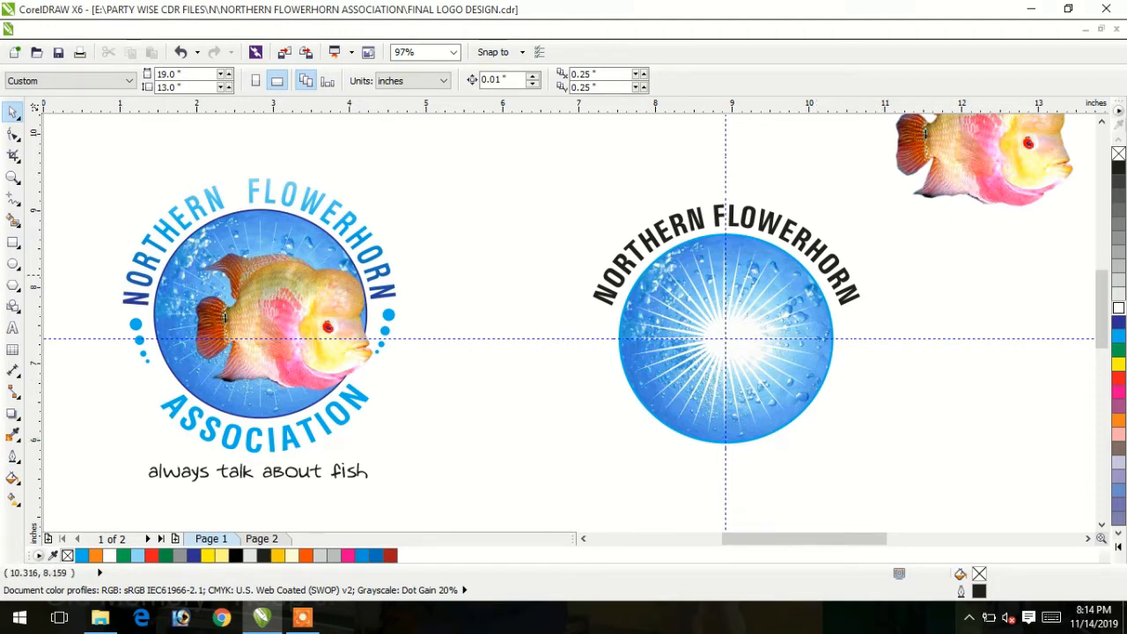
Step: Start a linear fountain fill for the black NORTHERN FLOWERHORN lettering with a custom colour blend
{"action": "left_click", "coordinate": [840, 274]}
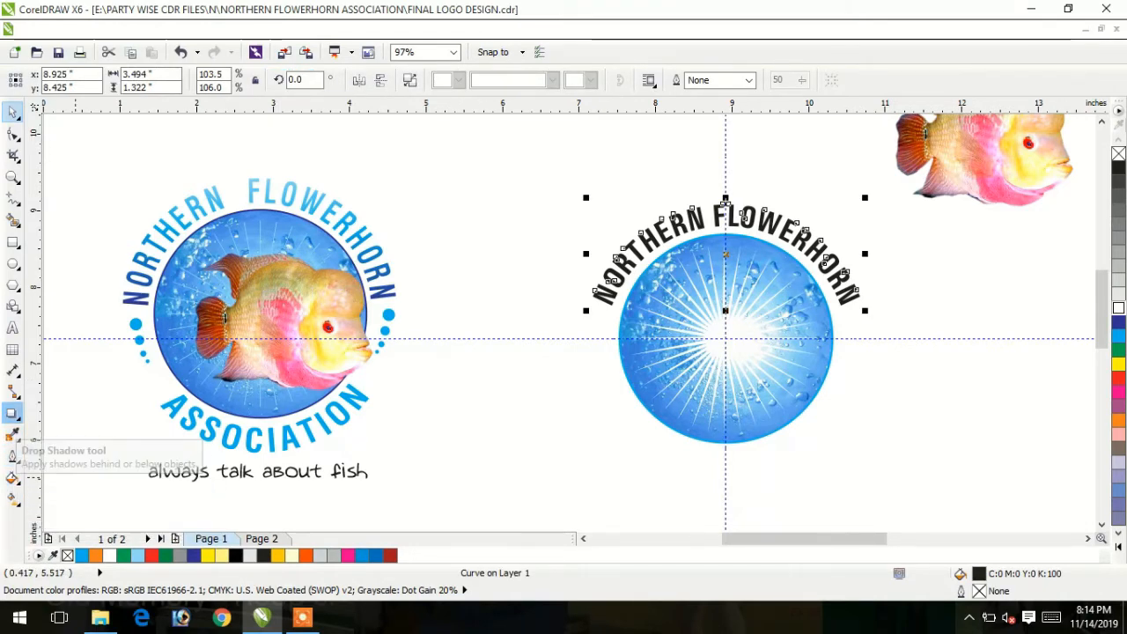
{"action": "left_click", "coordinate": [12, 477]}
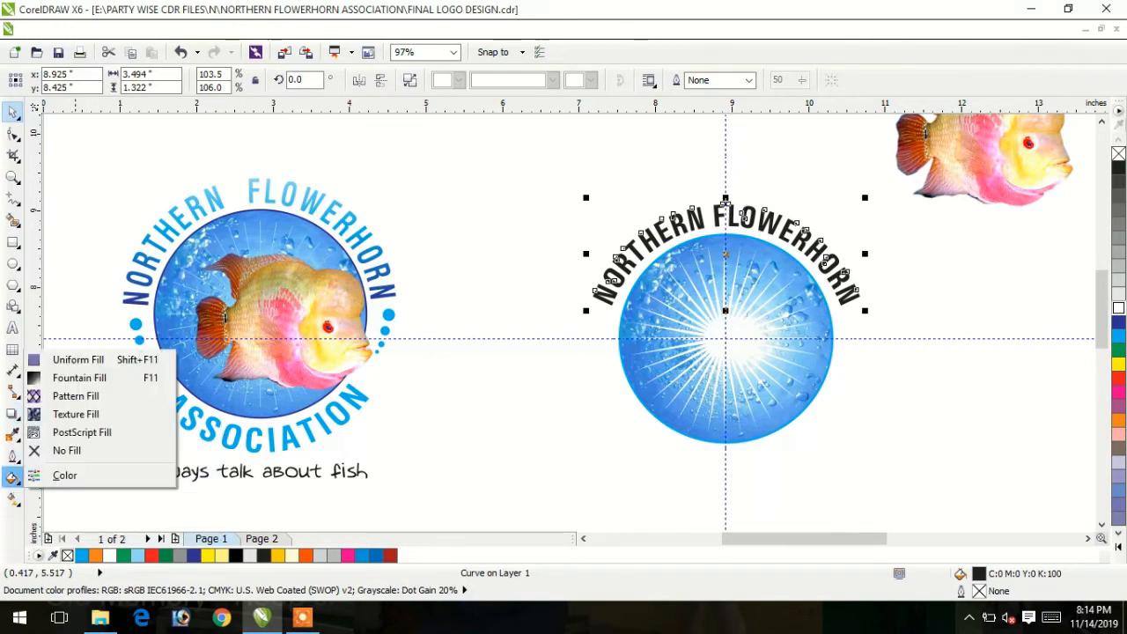
{"action": "left_click", "coordinate": [79, 378]}
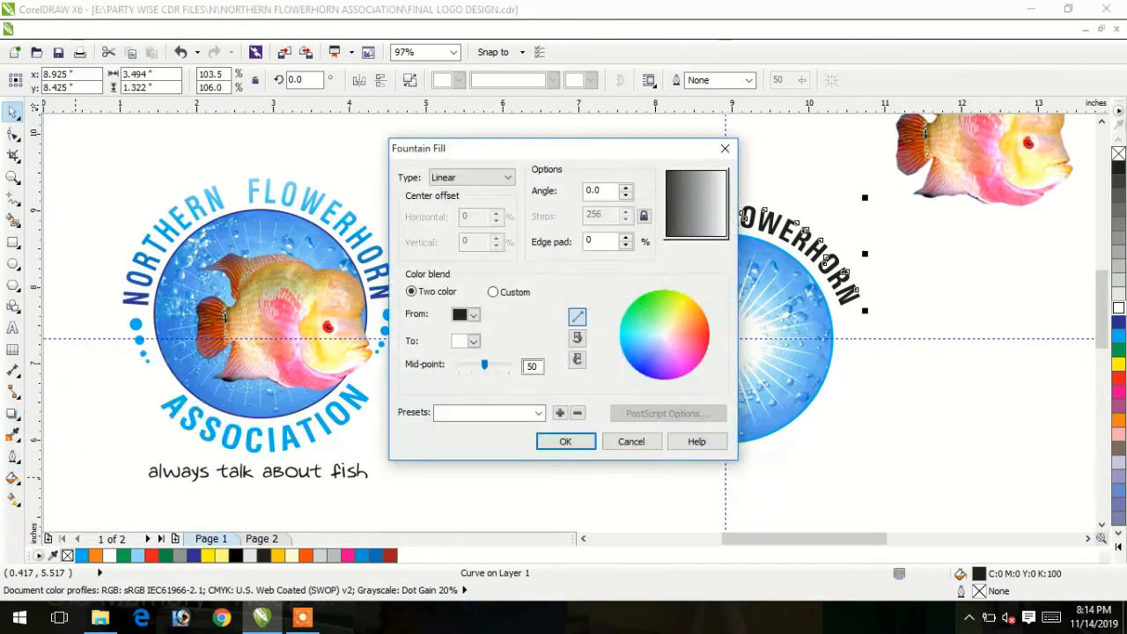
{"action": "left_click_drag", "start_coordinate": [529, 148], "coordinate": [382, 171]}
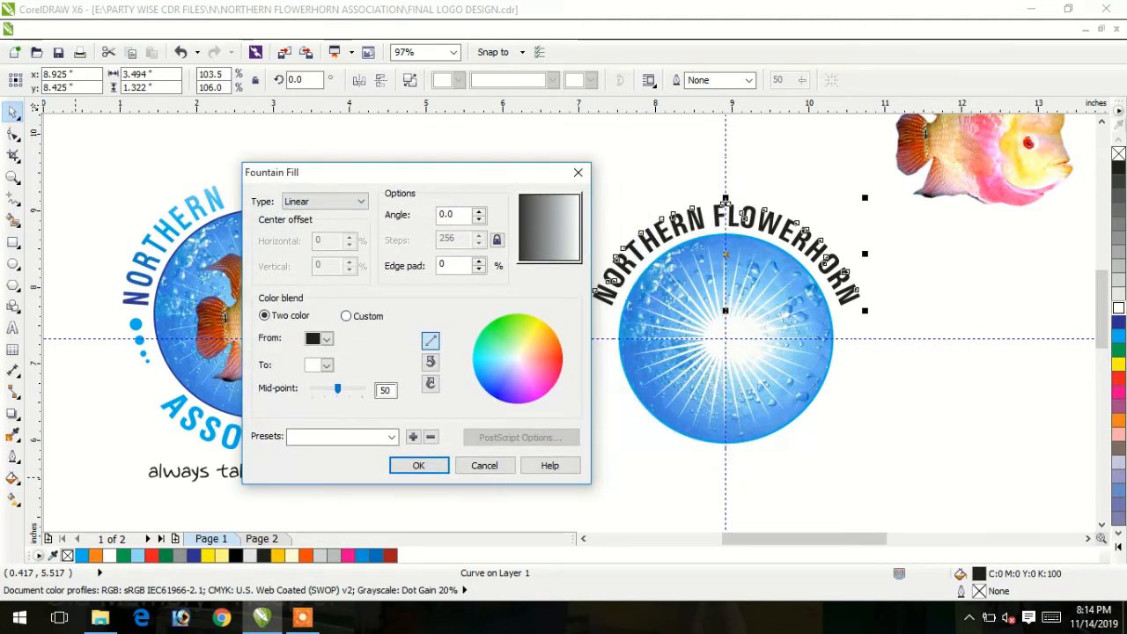
{"action": "left_click", "coordinate": [347, 316]}
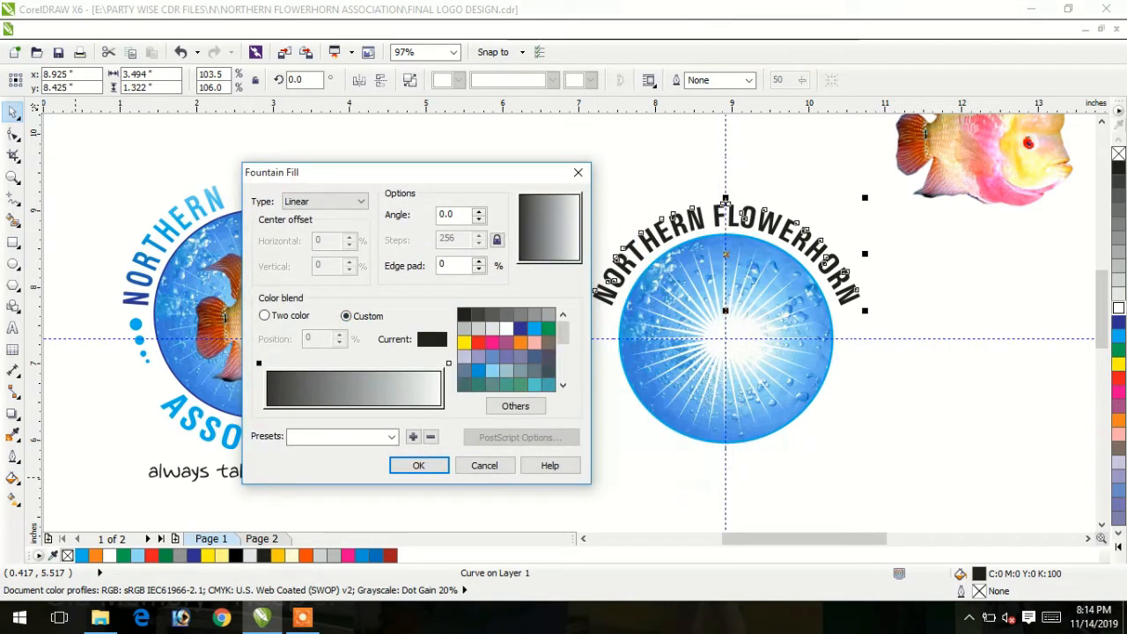
Step: Set both end colours of the lettering's gradient to cyan
{"action": "left_click", "coordinate": [448, 363]}
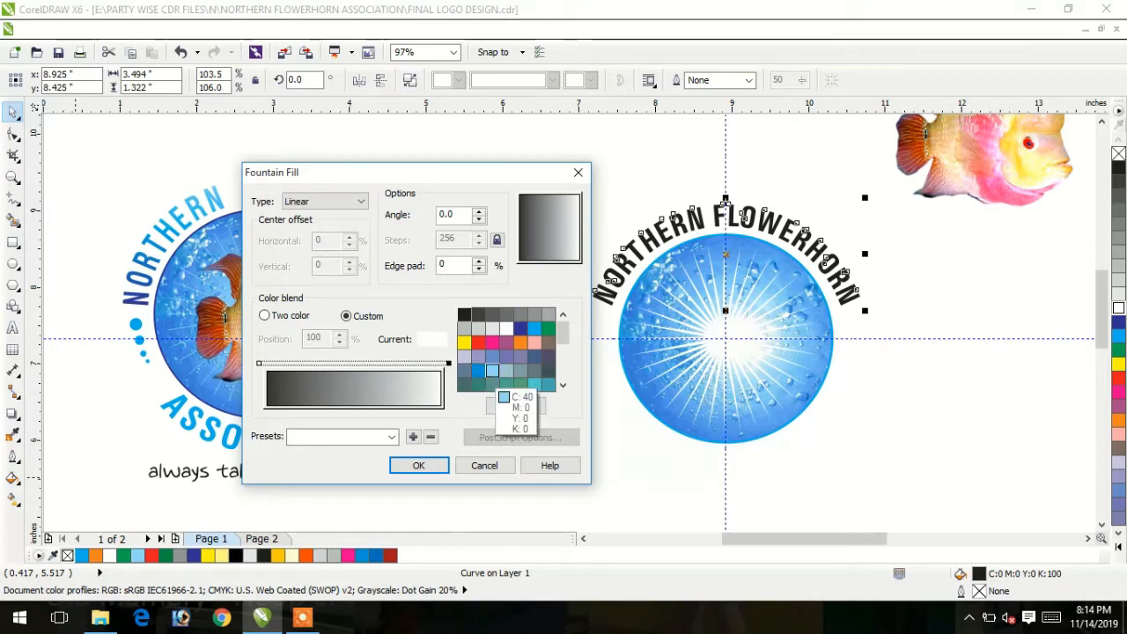
{"action": "left_click", "coordinate": [535, 328]}
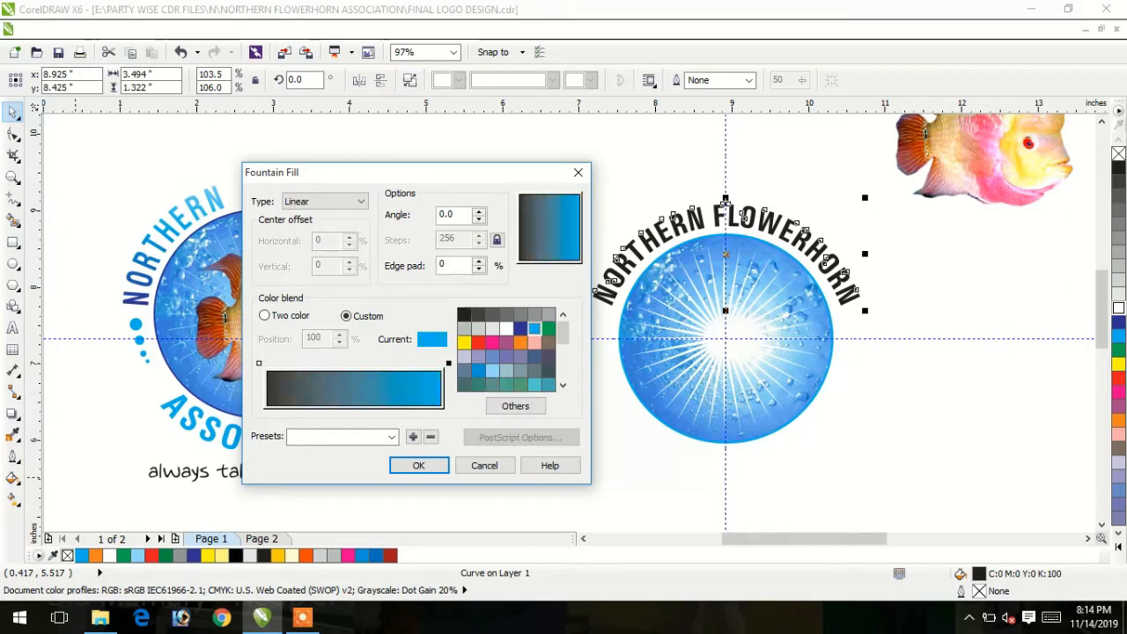
{"action": "left_click", "coordinate": [259, 364]}
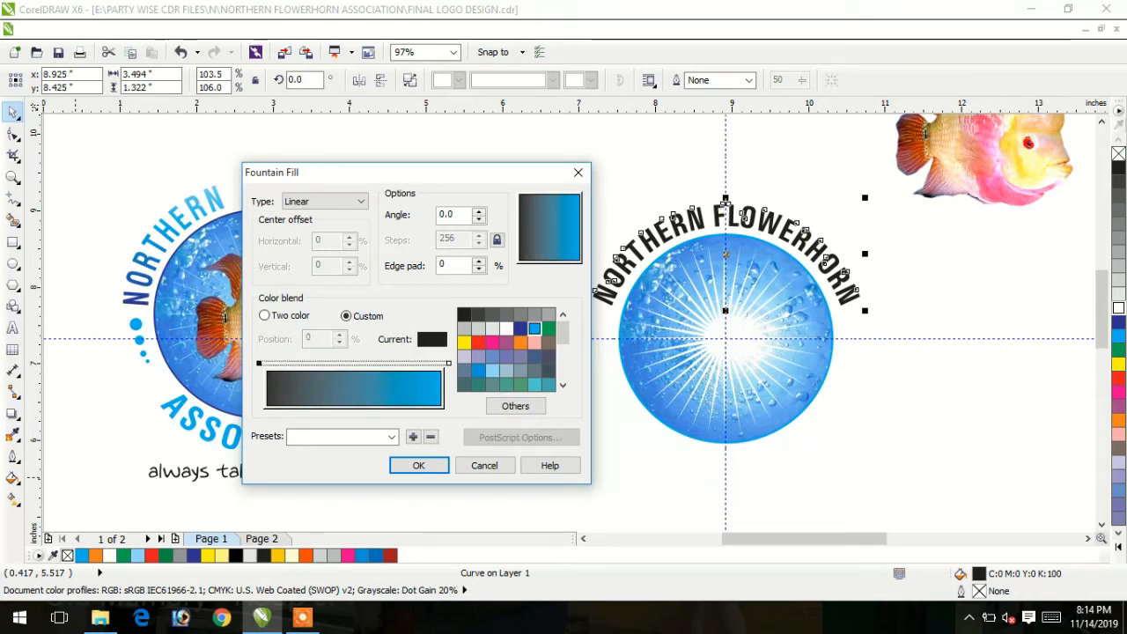
{"action": "left_click", "coordinate": [534, 328]}
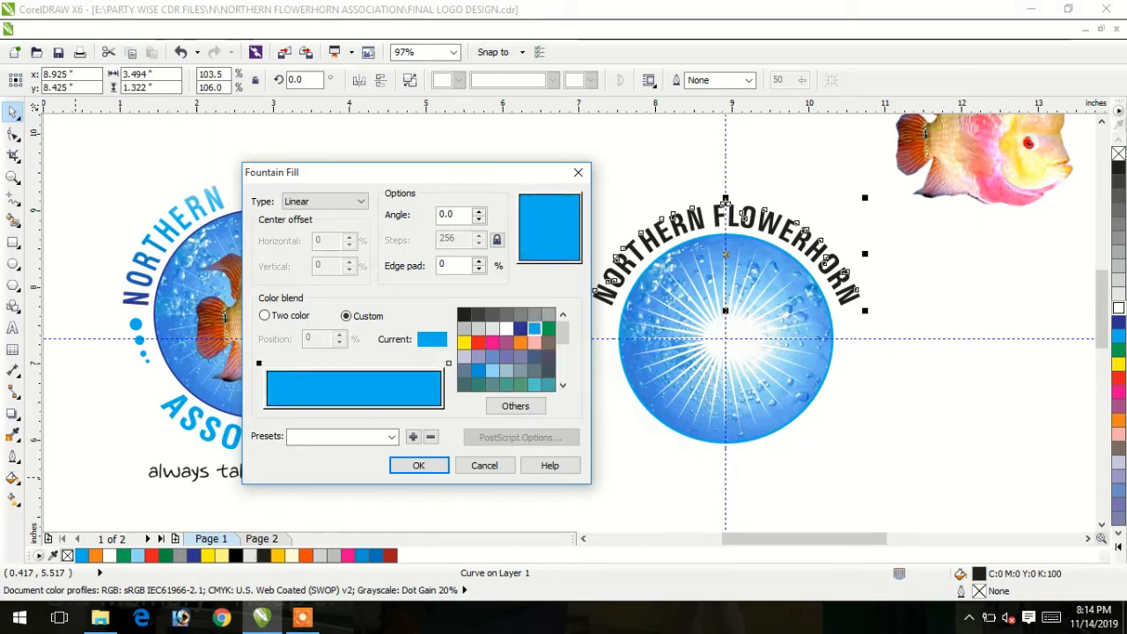
Step: Set the end and start colours of the lettering's gradient to dark blue
{"action": "left_click", "coordinate": [448, 363]}
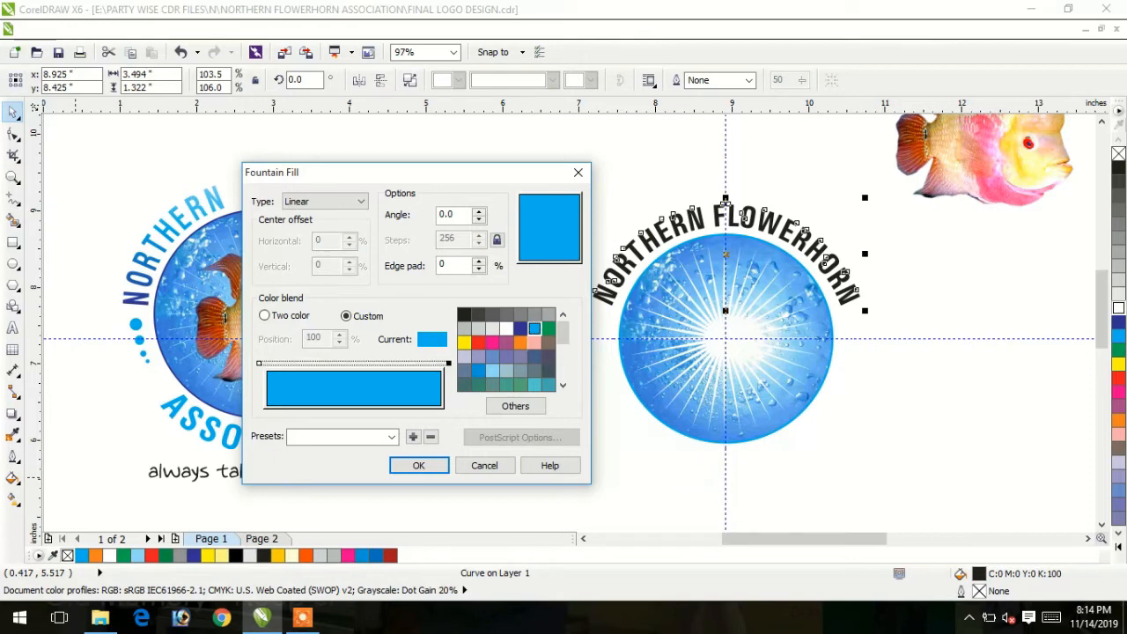
{"action": "left_click", "coordinate": [520, 328]}
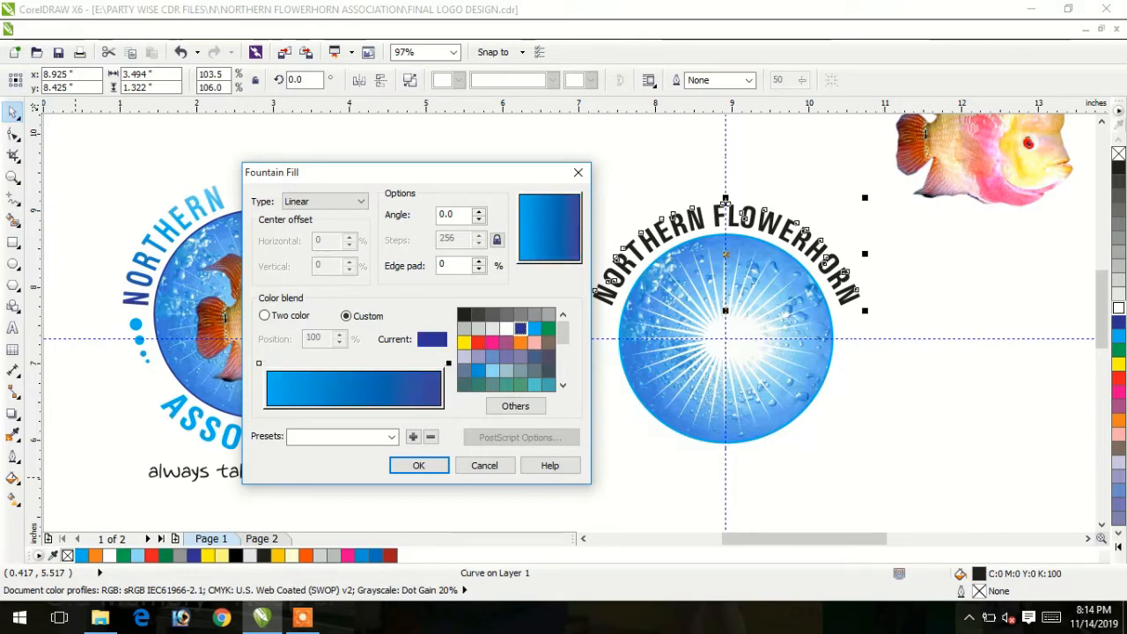
{"action": "left_click", "coordinate": [259, 363]}
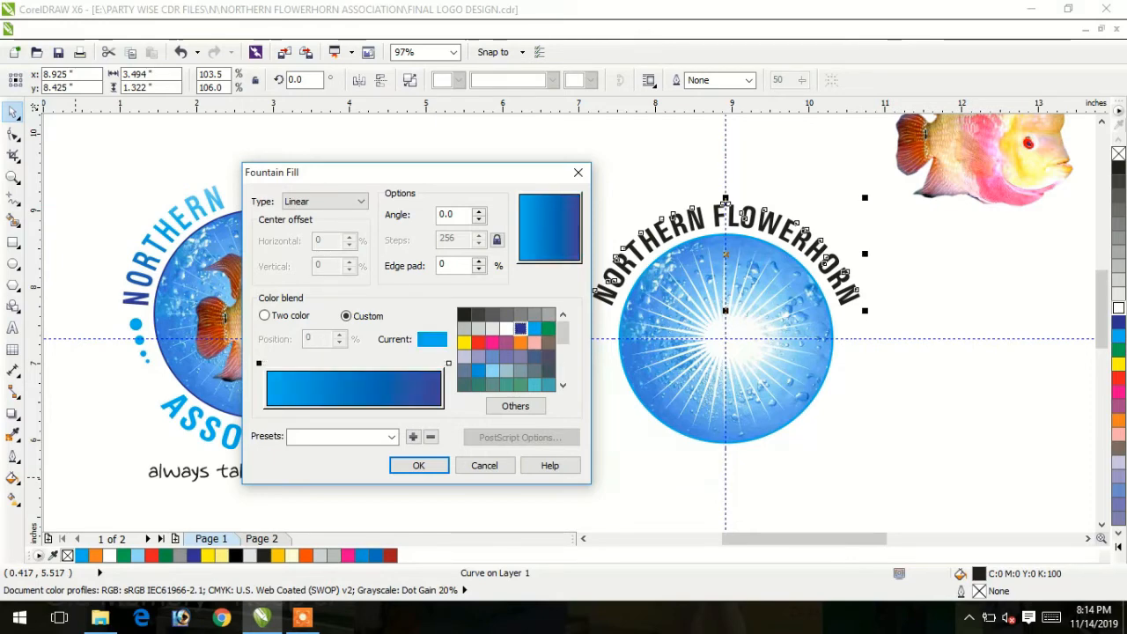
{"action": "left_click", "coordinate": [521, 329]}
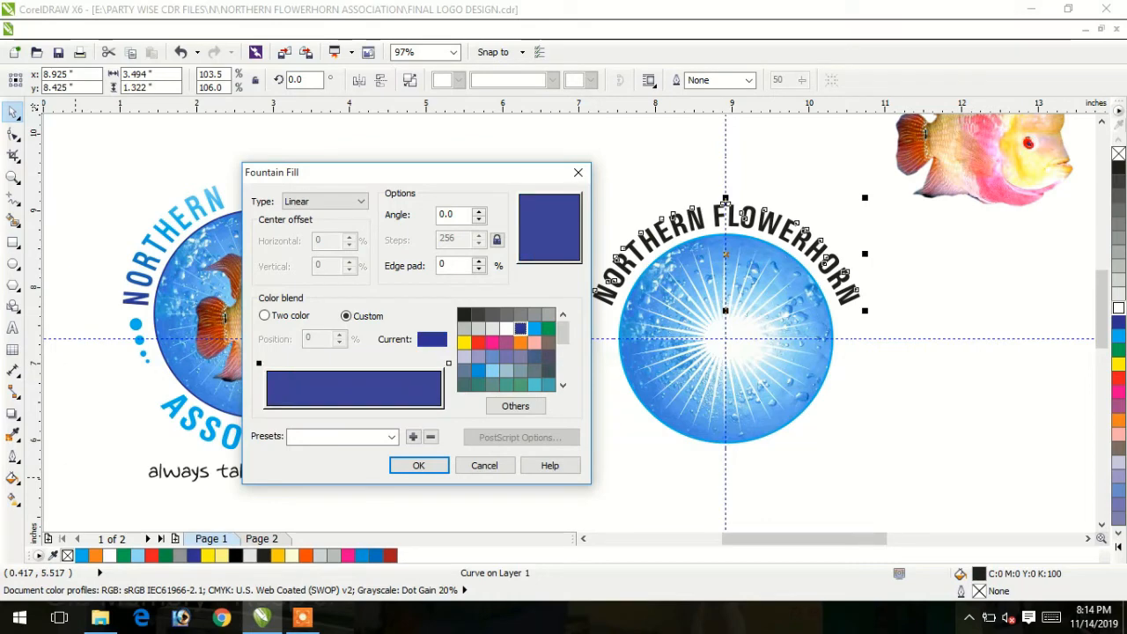
Step: Add cyan colour stops at 8% and 87% between the dark blue ends of the lettering's gradient
{"action": "double_click", "coordinate": [279, 363]}
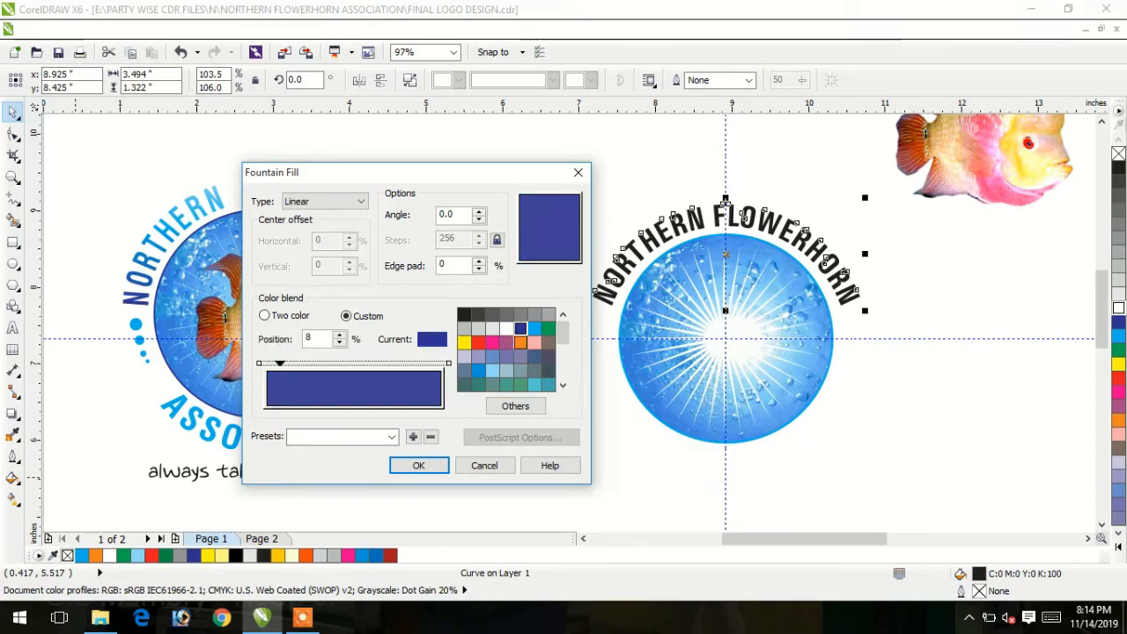
{"action": "left_click", "coordinate": [492, 370]}
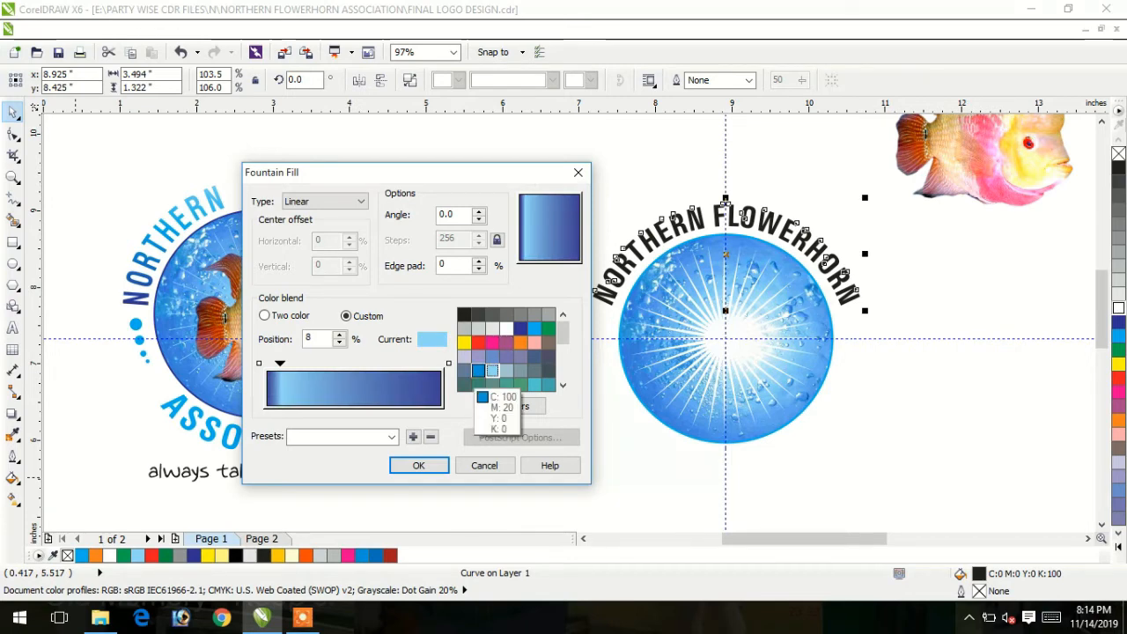
{"action": "left_click", "coordinate": [478, 371]}
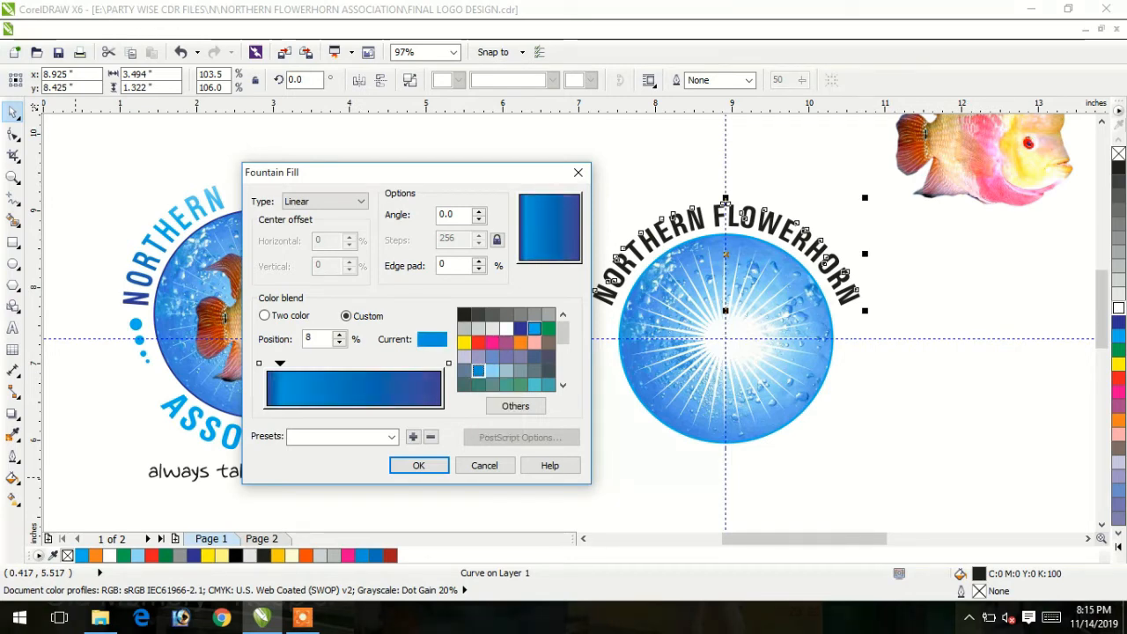
{"action": "left_click", "coordinate": [534, 328]}
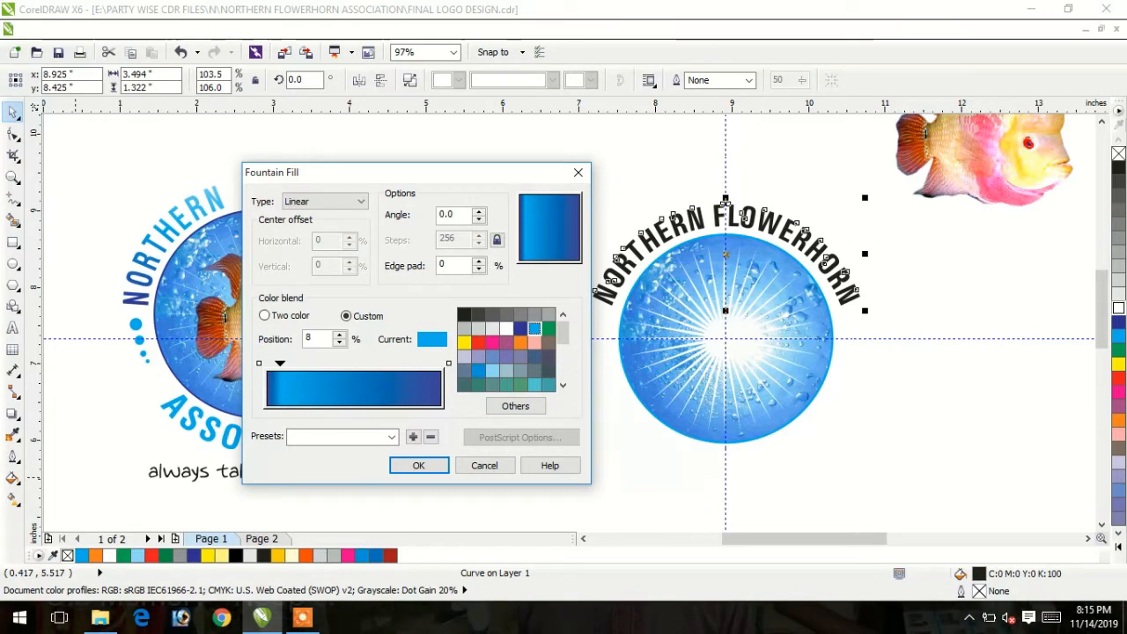
{"action": "double_click", "coordinate": [418, 363]}
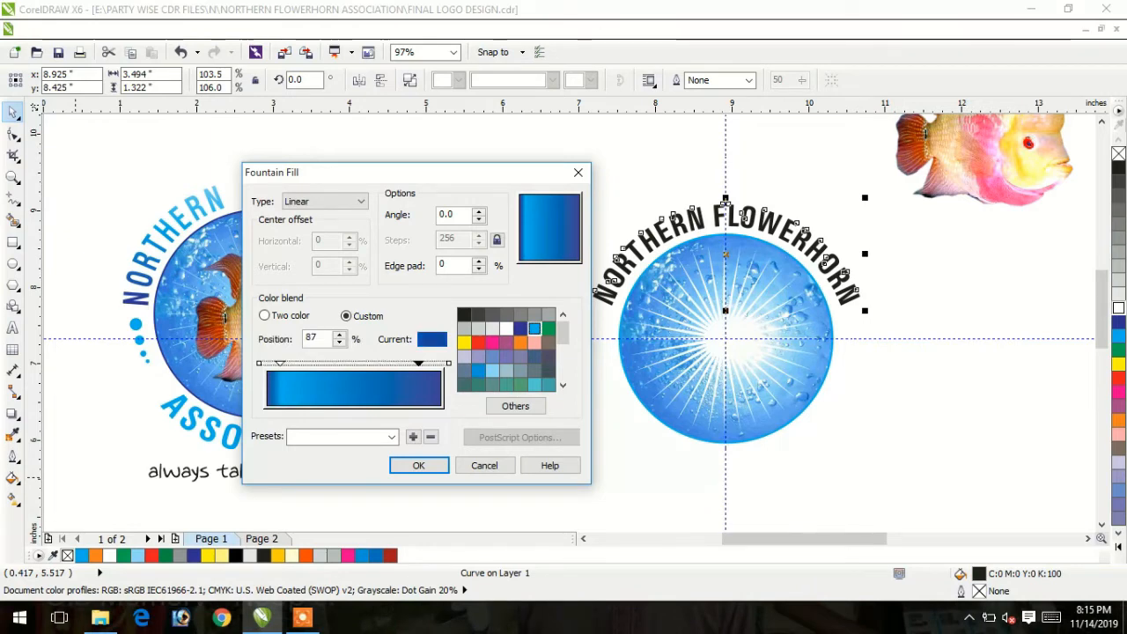
{"action": "left_click", "coordinate": [535, 328]}
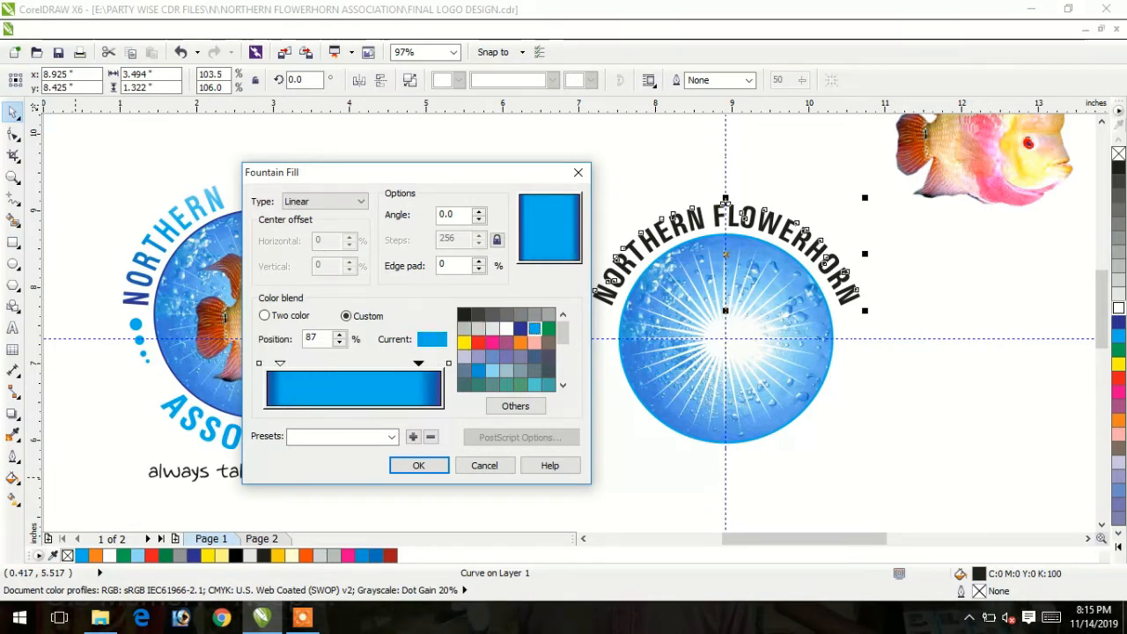
Step: Move the cyan stops of the lettering's gradient to 23% and 75% and apply the fountain fill
{"action": "left_click_drag", "start_coordinate": [418, 363], "coordinate": [401, 362]}
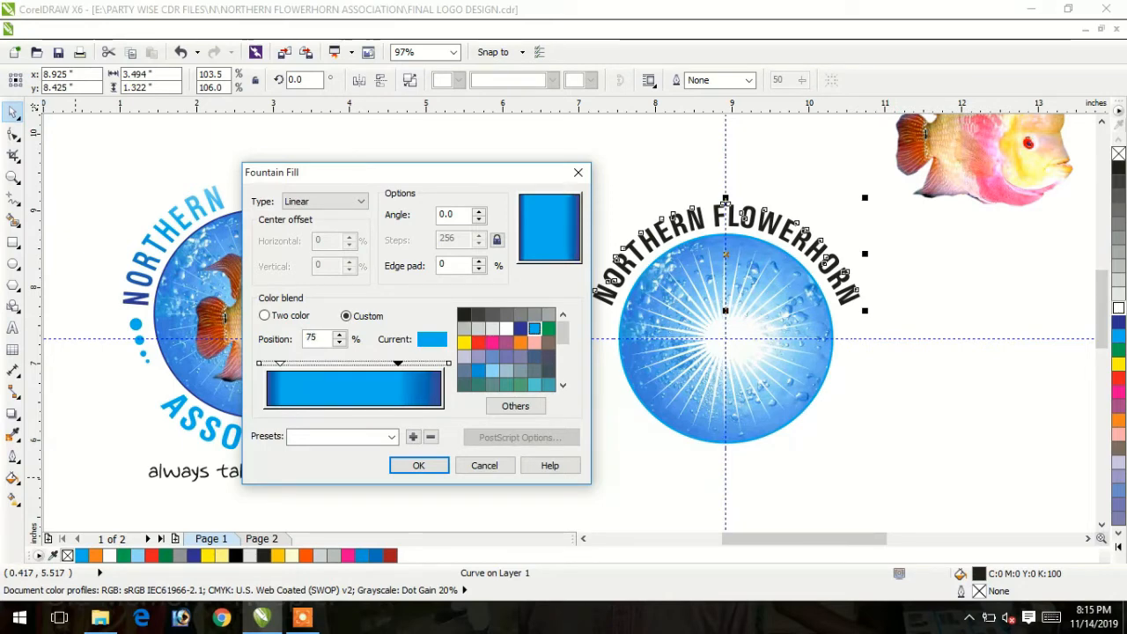
{"action": "left_click_drag", "start_coordinate": [279, 363], "coordinate": [307, 363]}
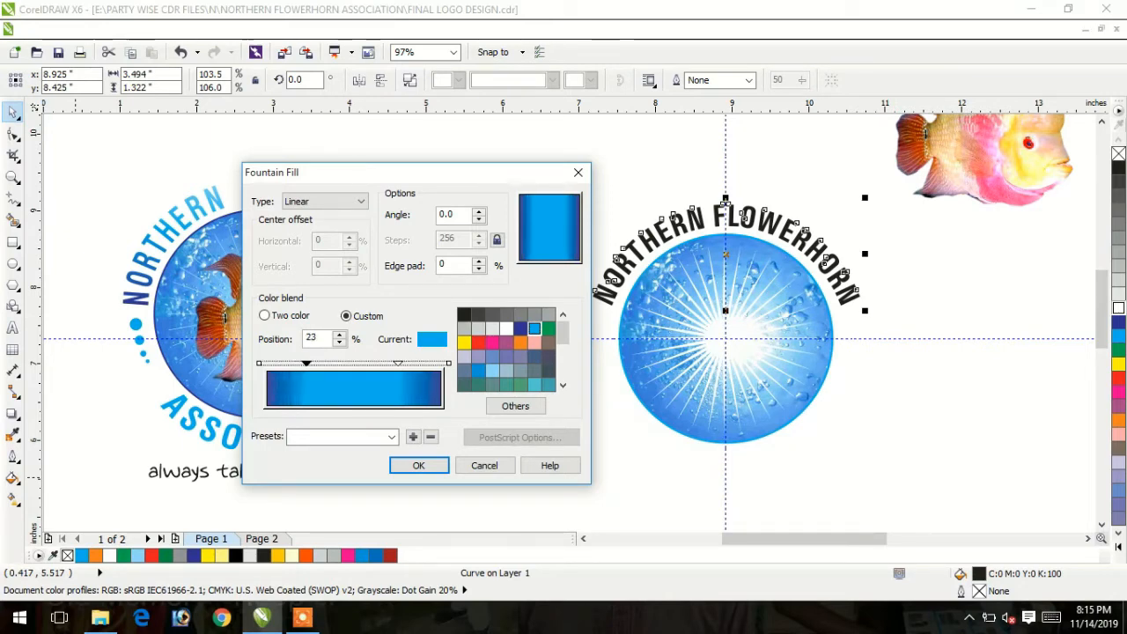
{"action": "left_click", "coordinate": [419, 465]}
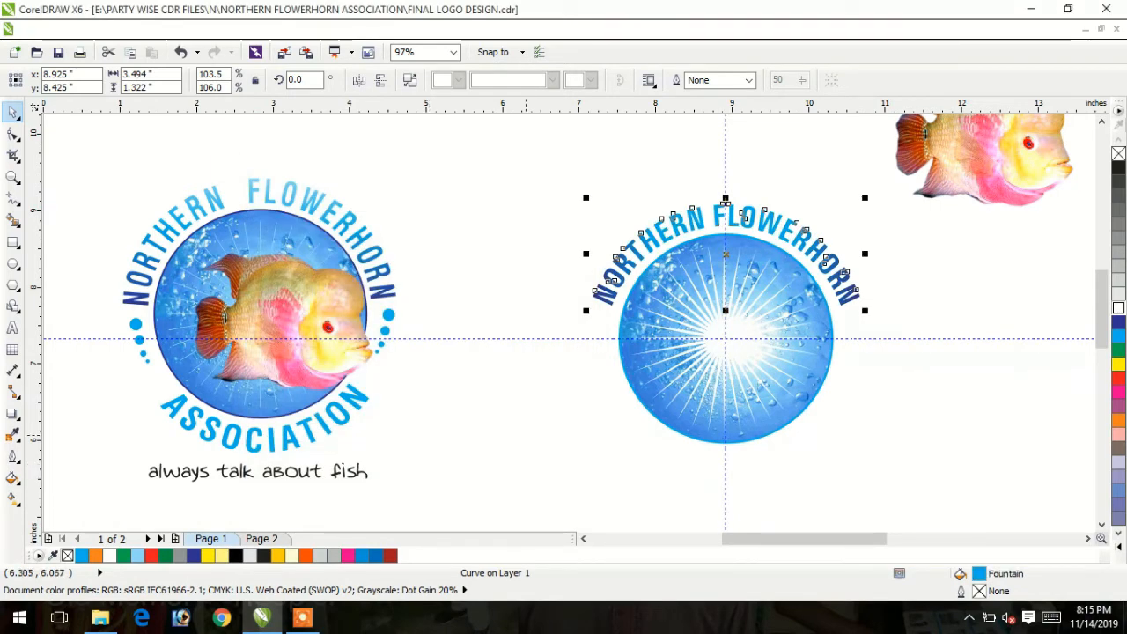
{"action": "left_click", "coordinate": [526, 434]}
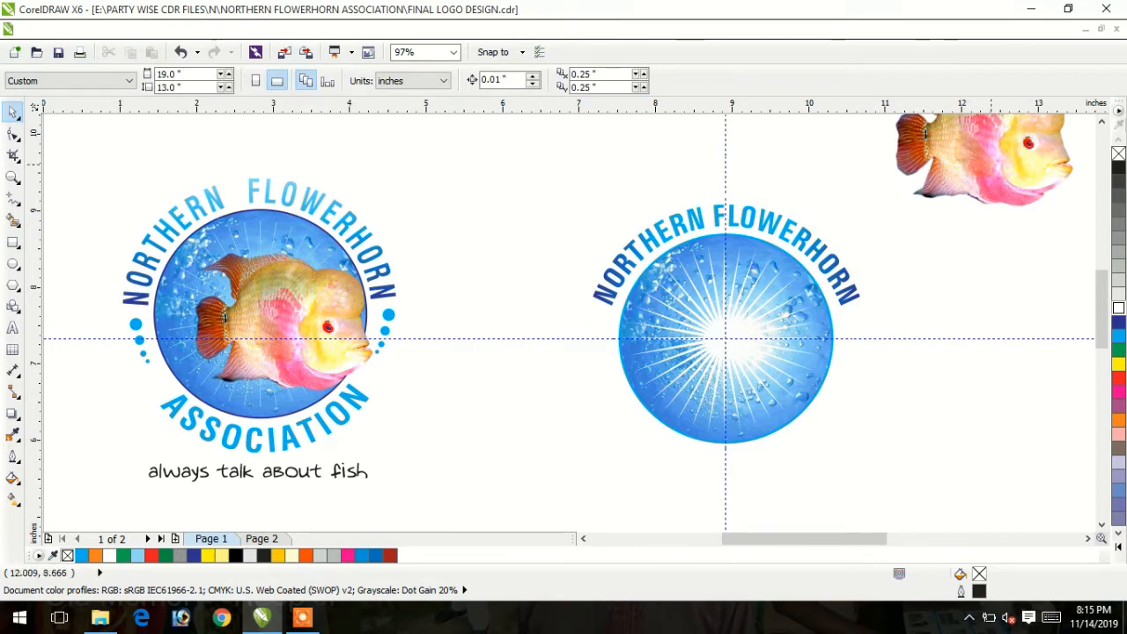
Step: Move the fish image onto the water-filled circle, bring it to the front and position it with its mouth slightly overlapping the rim
{"action": "left_click", "coordinate": [997, 161]}
{"action": "left_click_drag", "start_coordinate": [996, 162], "coordinate": [807, 345]}
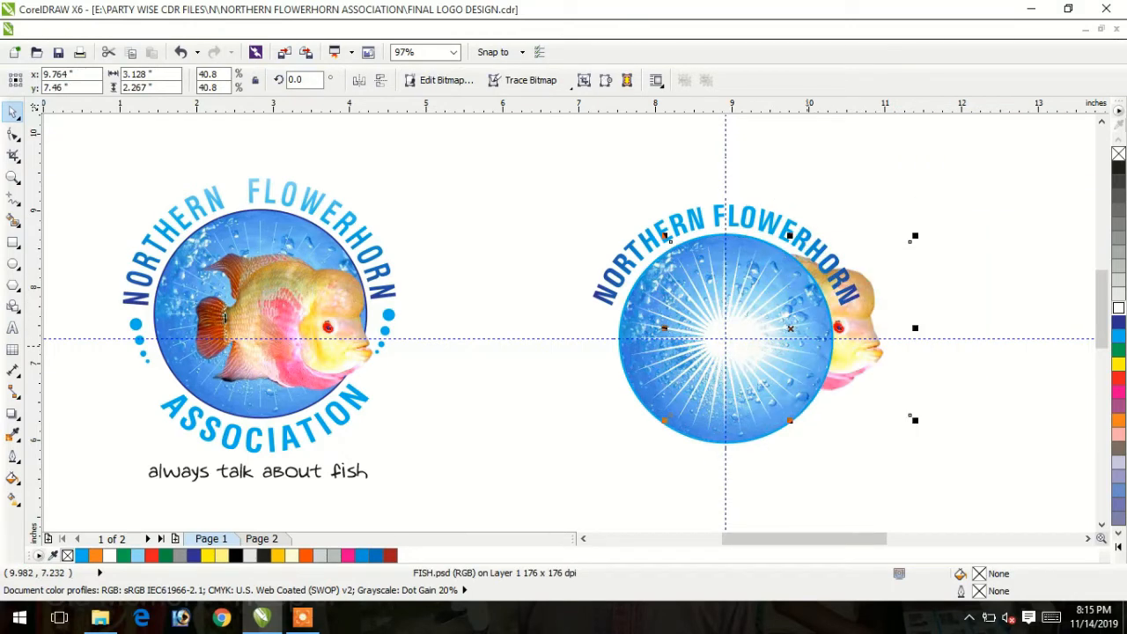
{"action": "key", "text": "shift+Page_Up"}
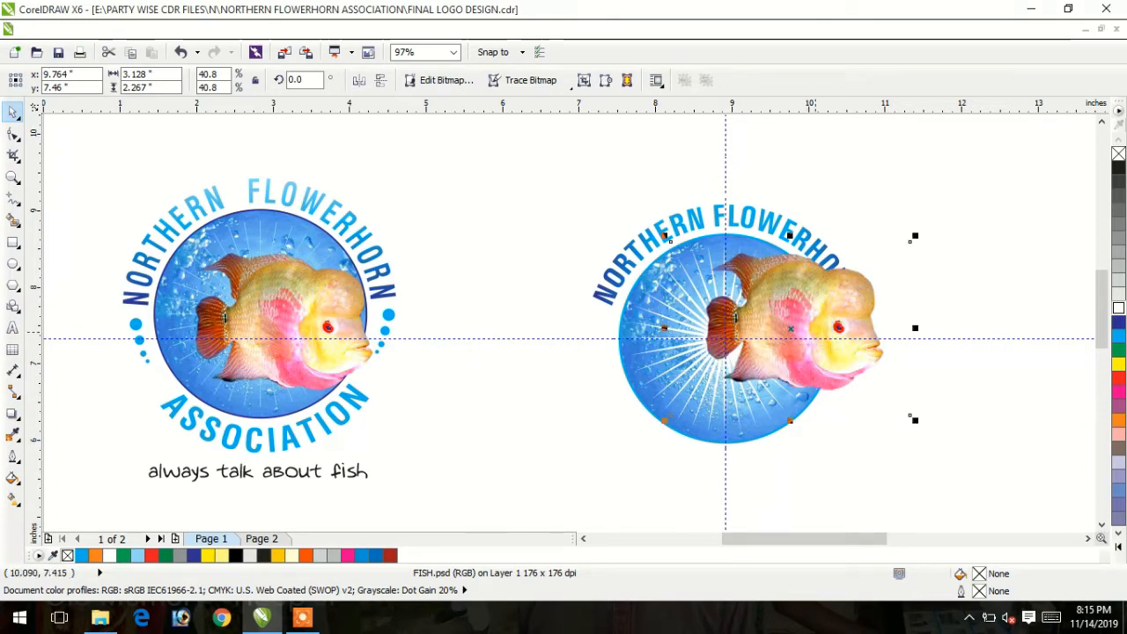
{"action": "left_click_drag", "start_coordinate": [815, 331], "coordinate": [785, 363]}
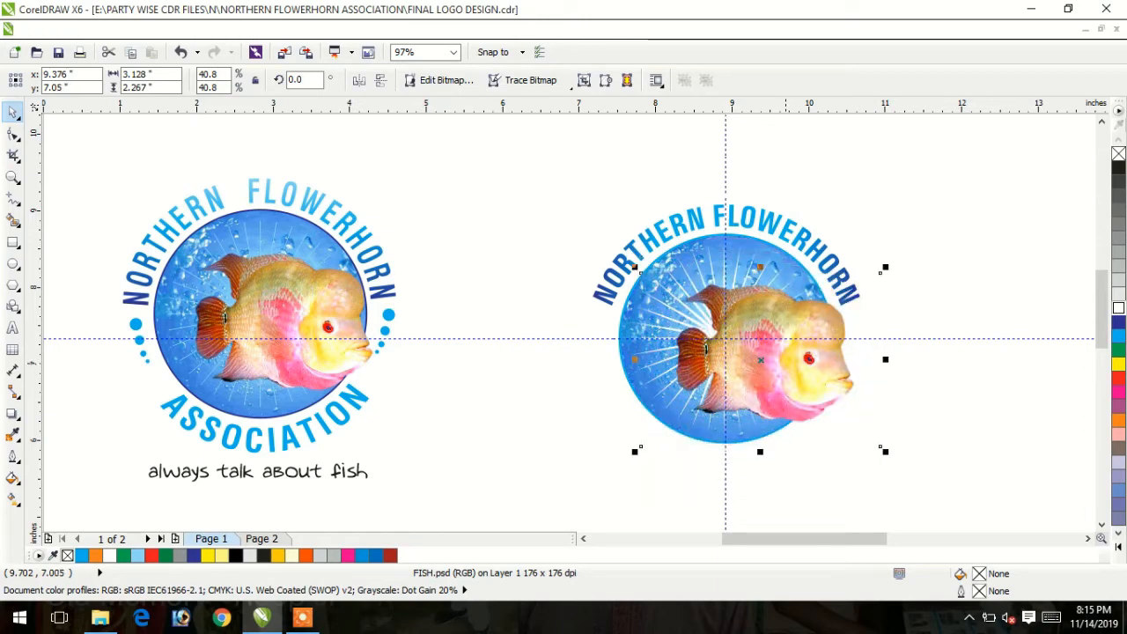
{"action": "left_click_drag", "start_coordinate": [786, 363], "coordinate": [783, 371]}
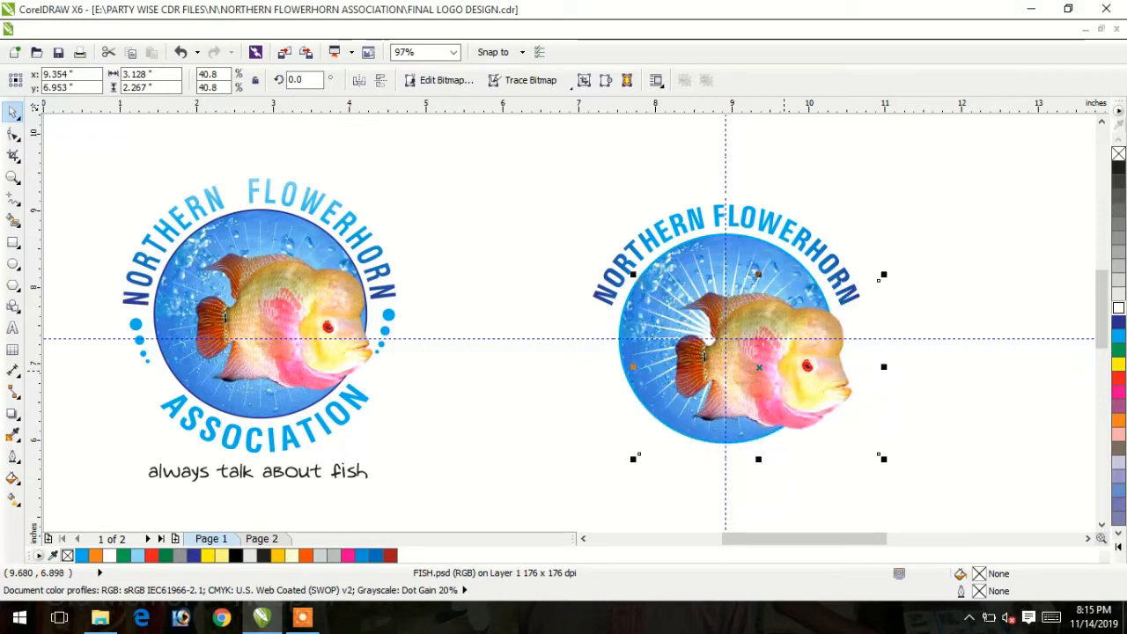
{"action": "left_click_drag", "start_coordinate": [783, 371], "coordinate": [773, 359]}
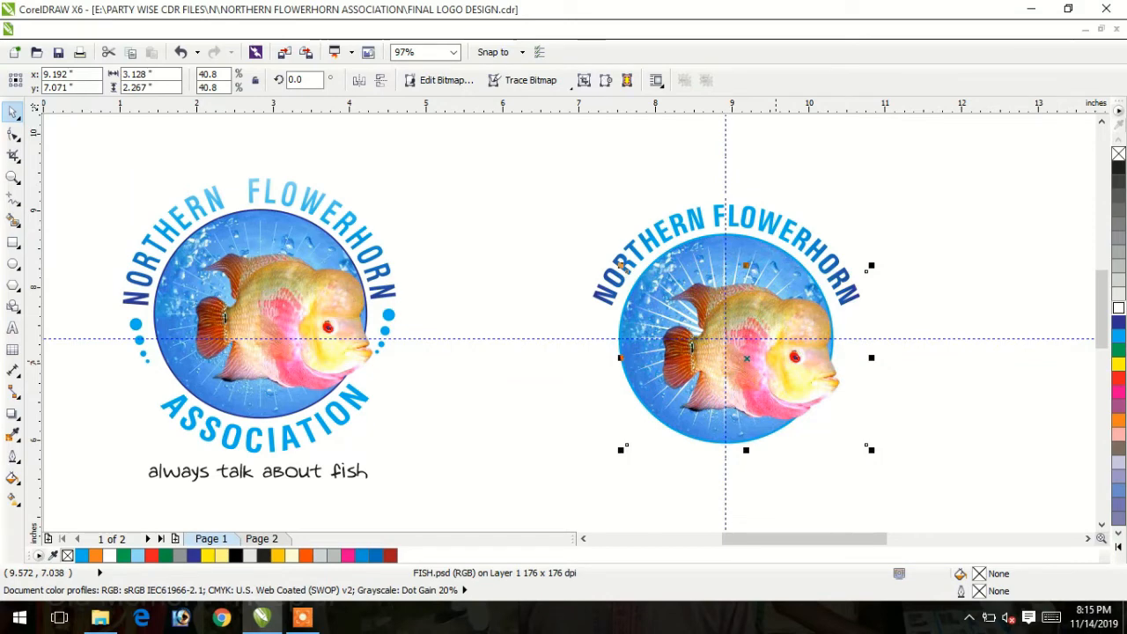
{"action": "left_click", "coordinate": [897, 402]}
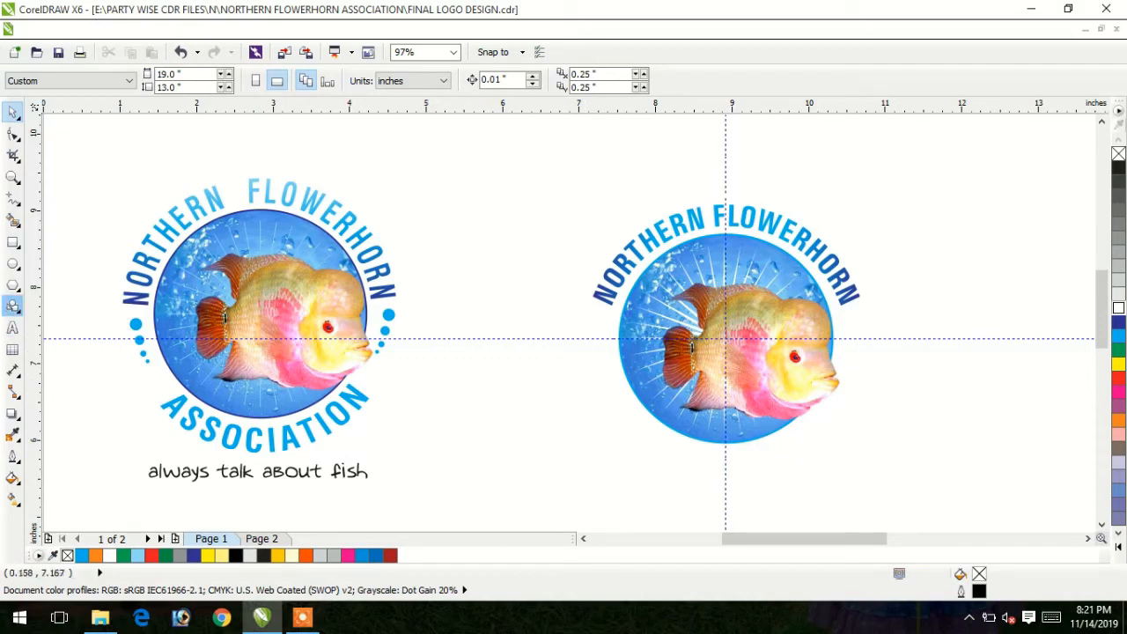
Step: Draw a small ellipse about 0.16 by 0.18 inches beside the circle, just below the N of NORTHERN
{"action": "left_click", "coordinate": [13, 262]}
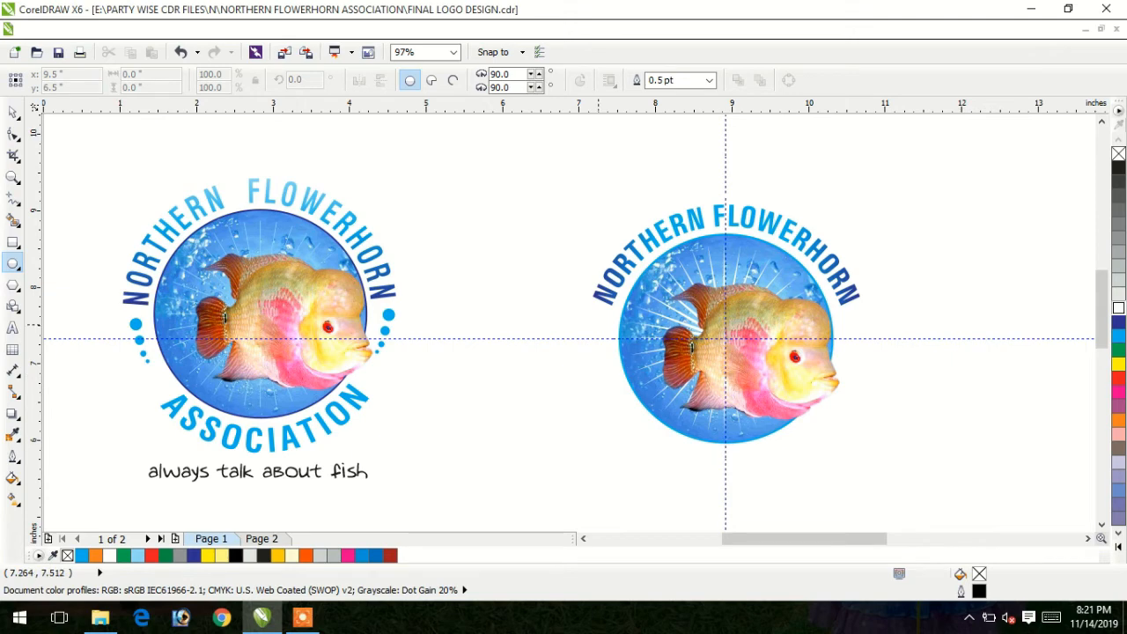
{"action": "left_click_drag", "start_coordinate": [589, 310], "coordinate": [601, 324]}
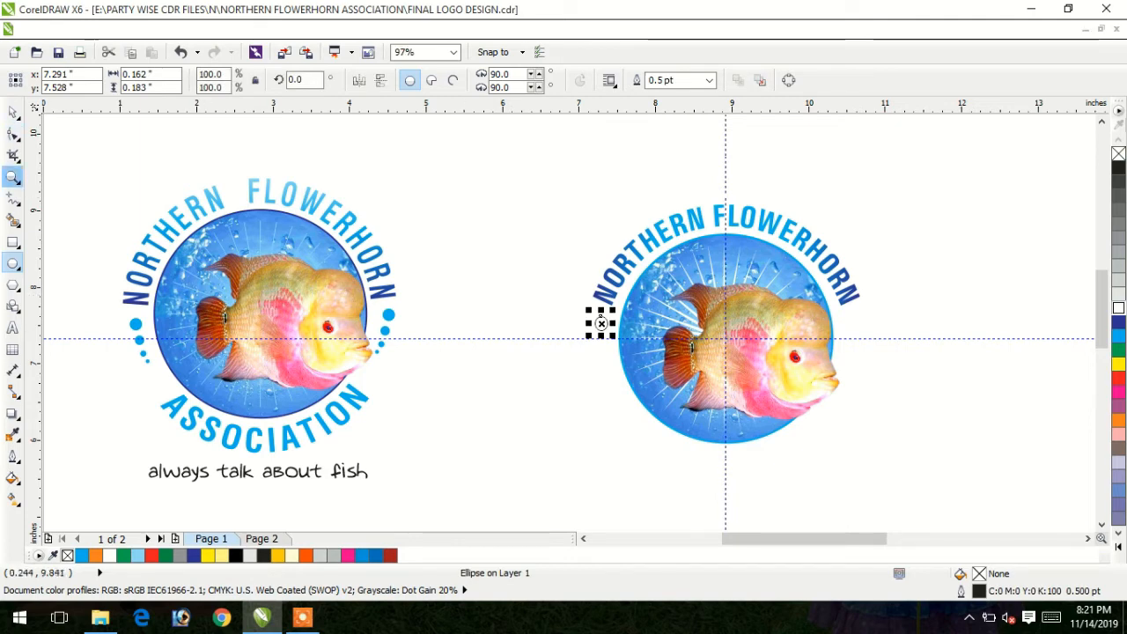
{"action": "key", "text": "z"}
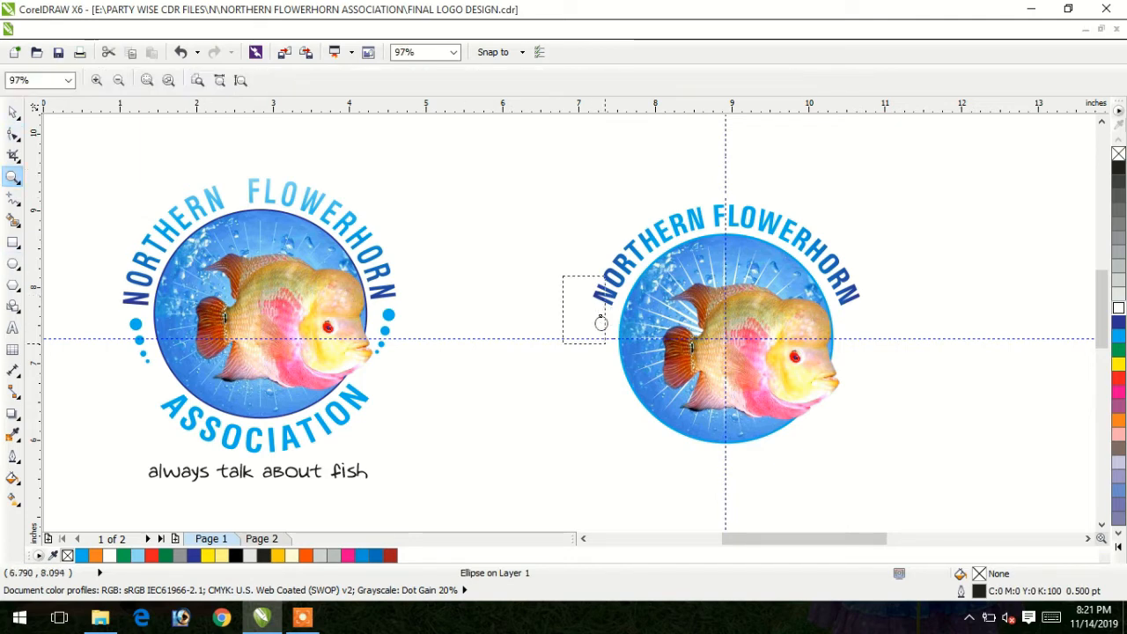
{"action": "left_click_drag", "start_coordinate": [606, 344], "coordinate": [676, 405]}
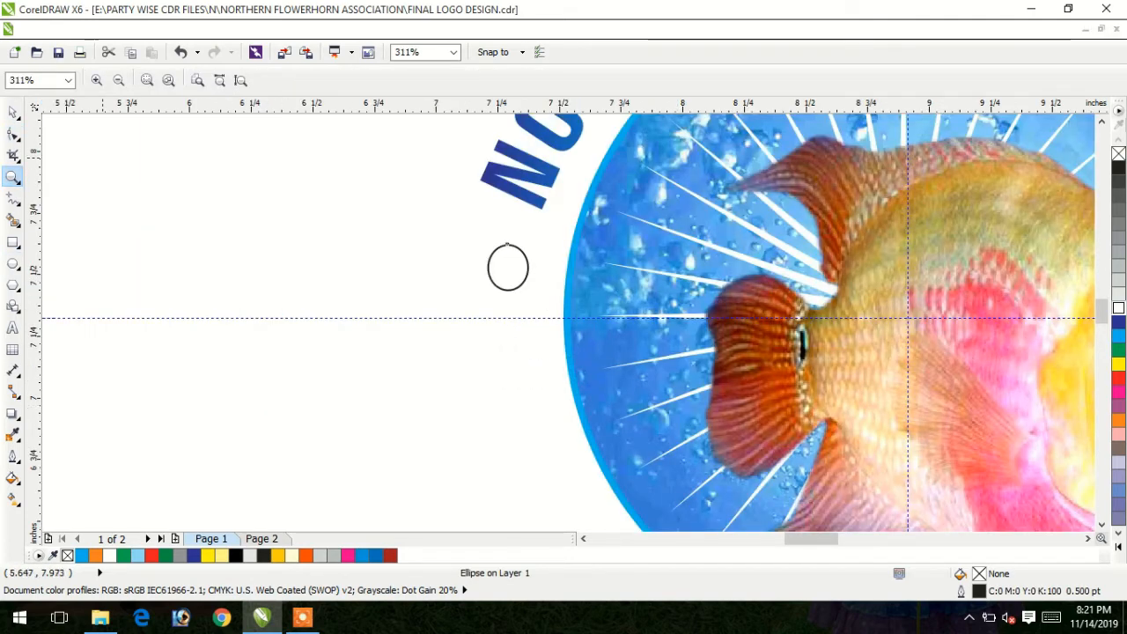
Step: Set the small ellipse's width to 0.183 inches to make it a true circle
{"action": "left_click", "coordinate": [12, 113]}
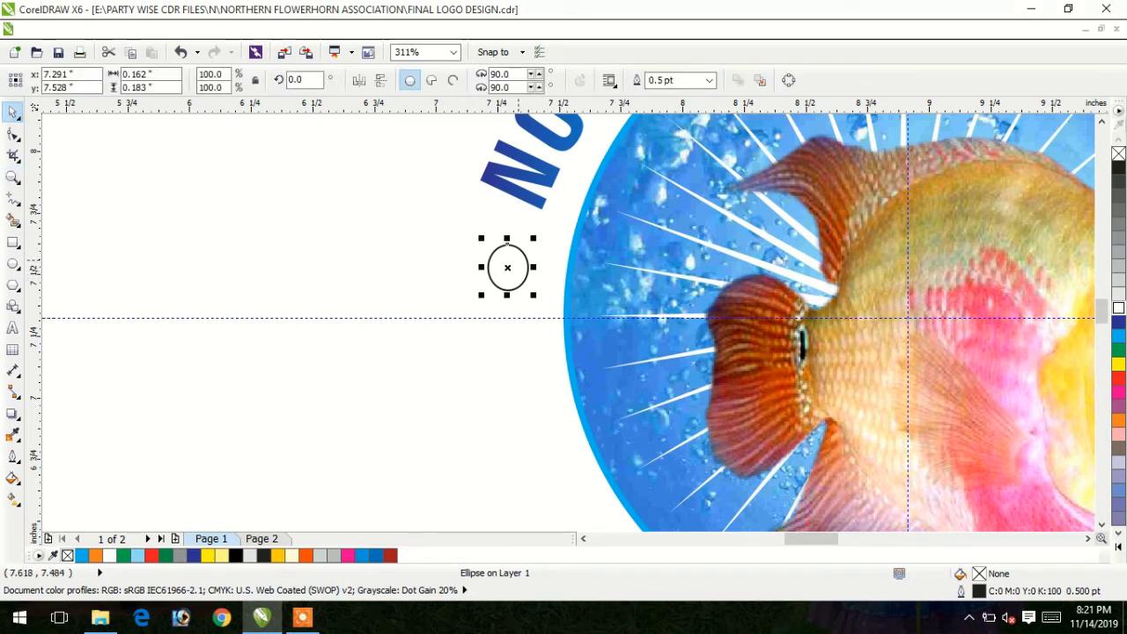
{"action": "left_click", "coordinate": [141, 87]}
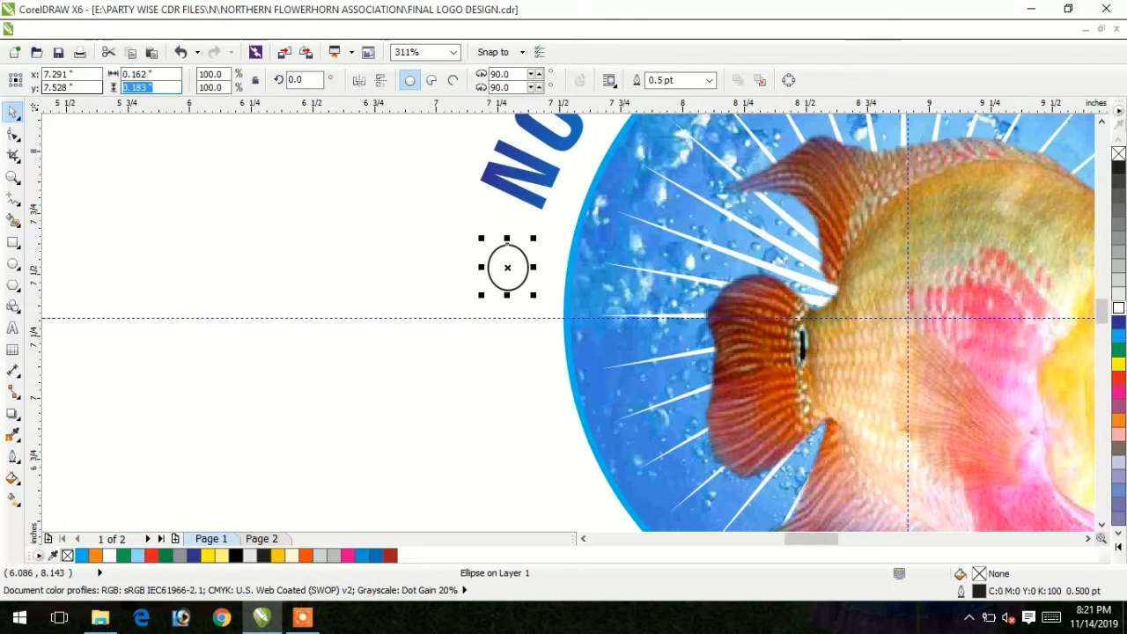
{"action": "left_click_drag", "start_coordinate": [160, 75], "coordinate": [97, 75]}
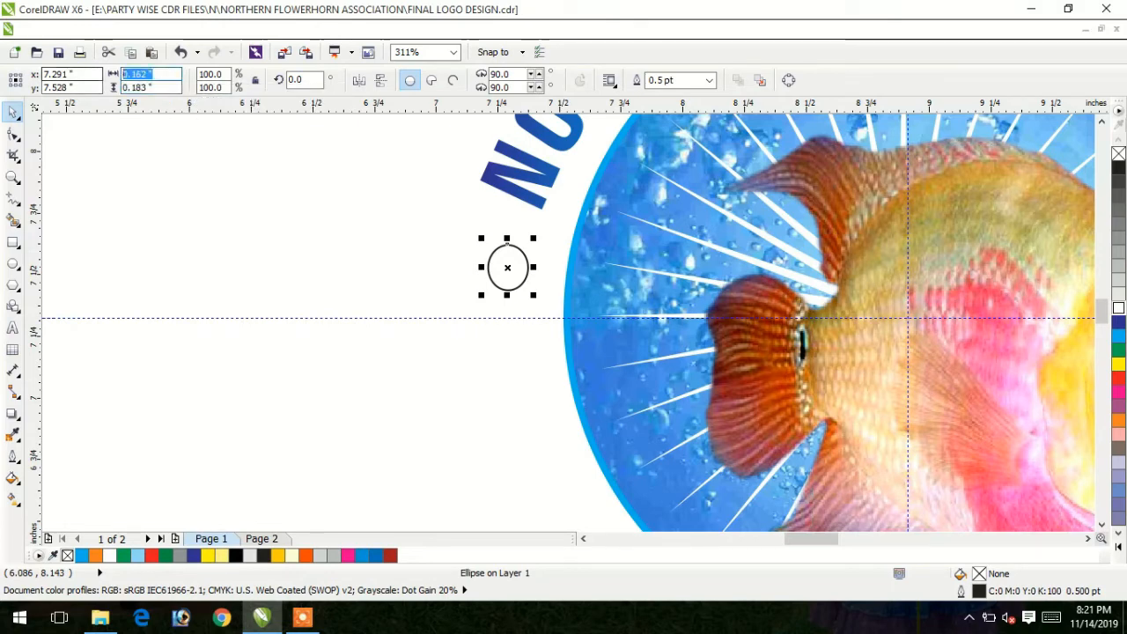
{"action": "type", "text": "0.183"}
{"action": "key", "text": "Return"}
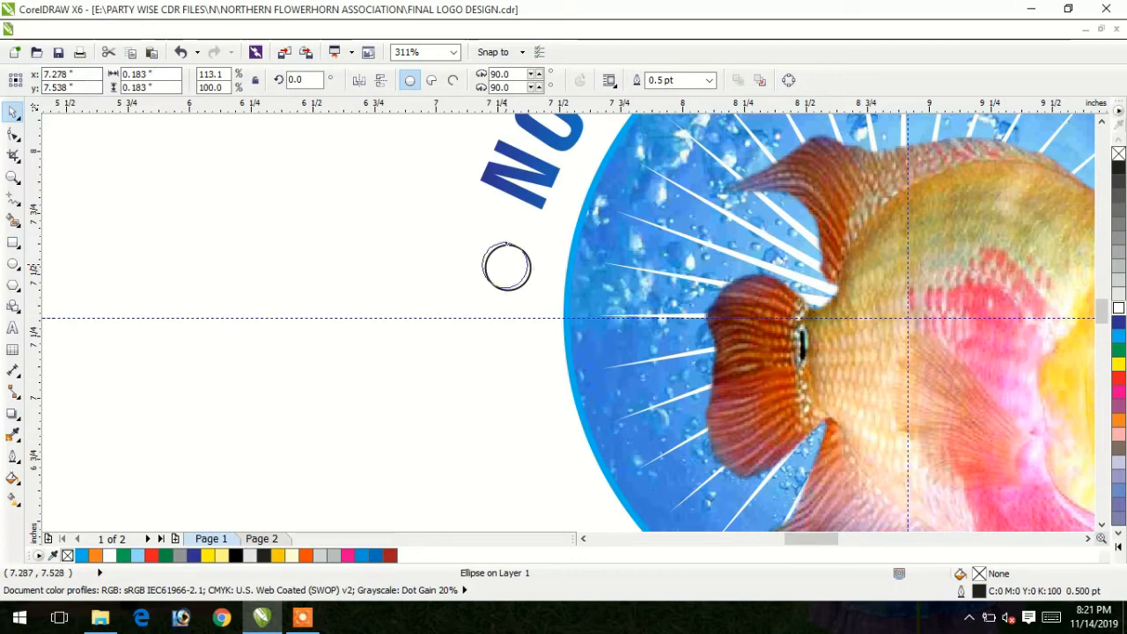
Step: Copy the small circle downward as three progressively smaller circles, from about 0.15 to 0.077 inches, following the large circle's edge
{"action": "left_click_drag", "start_coordinate": [507, 267], "coordinate": [491, 310]}
{"action": "right_click", "coordinate": [492, 311]}
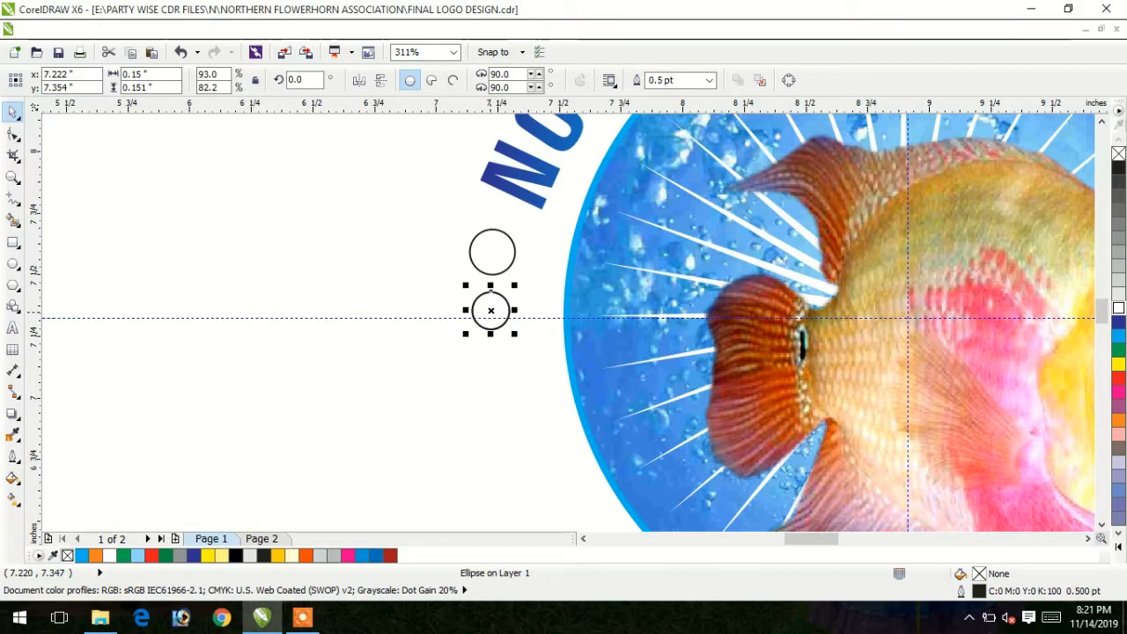
{"action": "left_click_drag", "start_coordinate": [490, 310], "coordinate": [509, 414]}
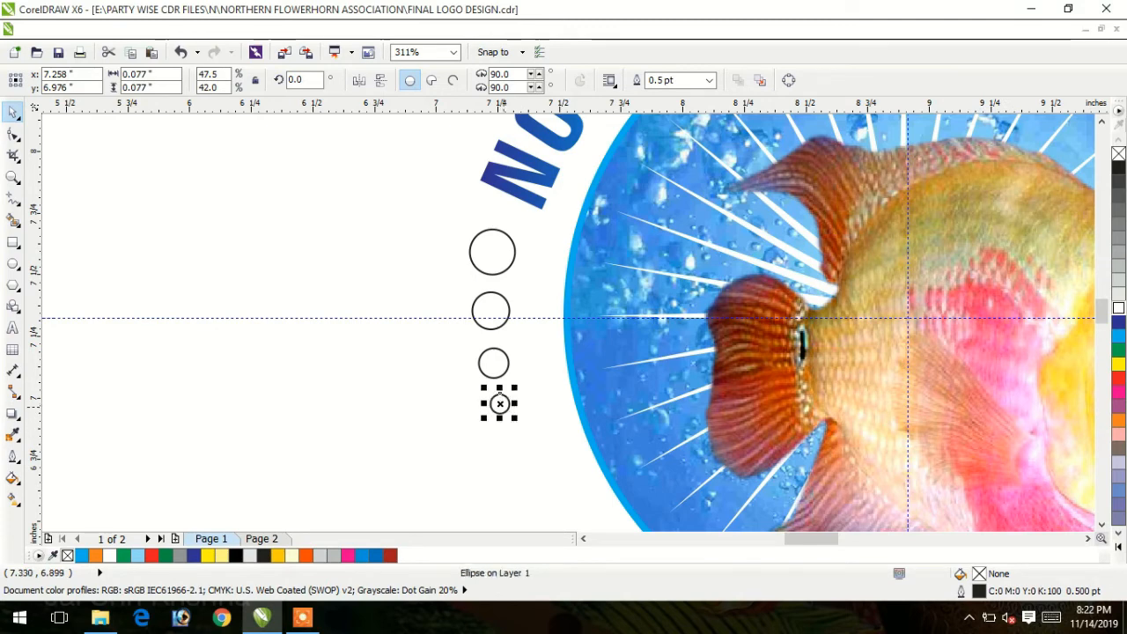
{"action": "left_click_drag", "start_coordinate": [501, 405], "coordinate": [499, 402]}
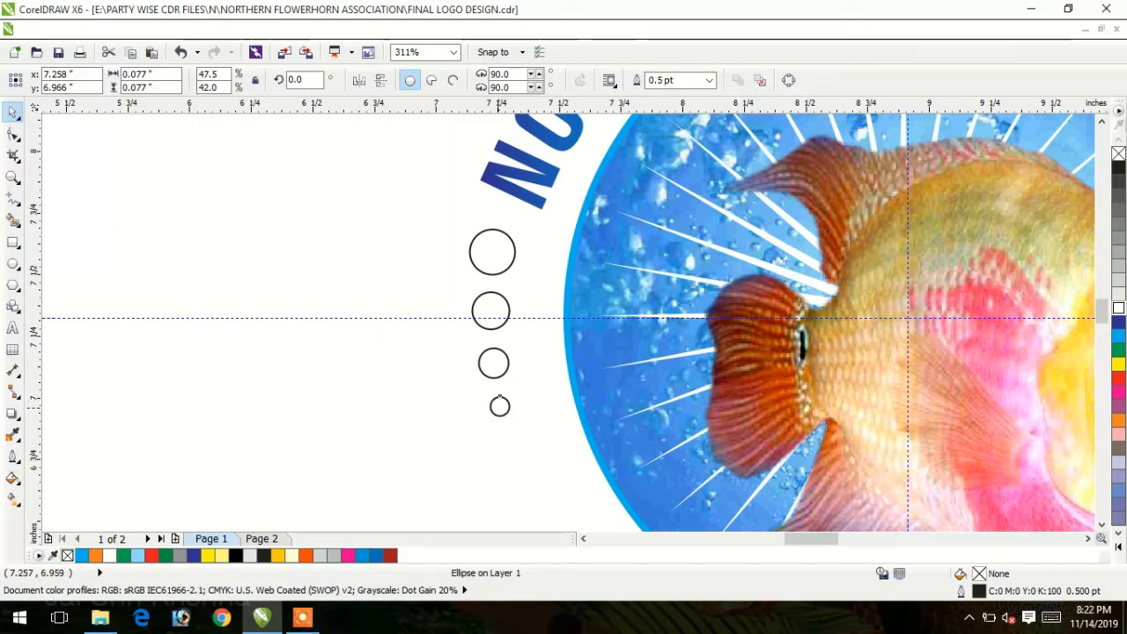
{"action": "left_click", "coordinate": [500, 407]}
{"action": "left_click", "coordinate": [452, 391]}
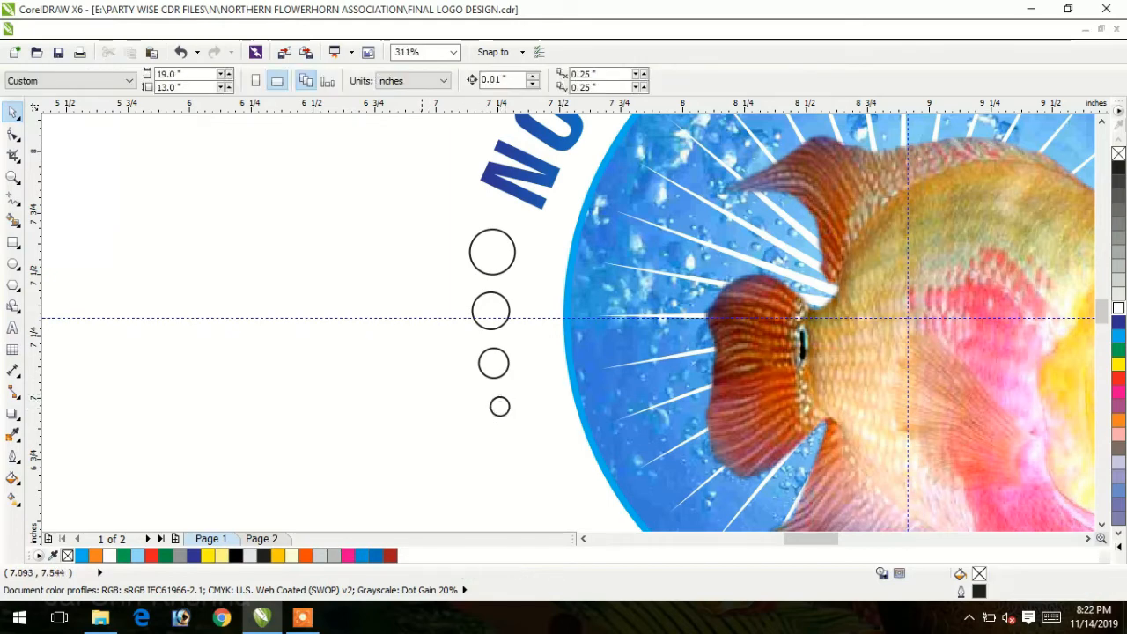
Step: Fill the four small circles with blue (C100 M50 Y0 K0) and remove their outlines
{"action": "left_click_drag", "start_coordinate": [418, 222], "coordinate": [558, 440]}
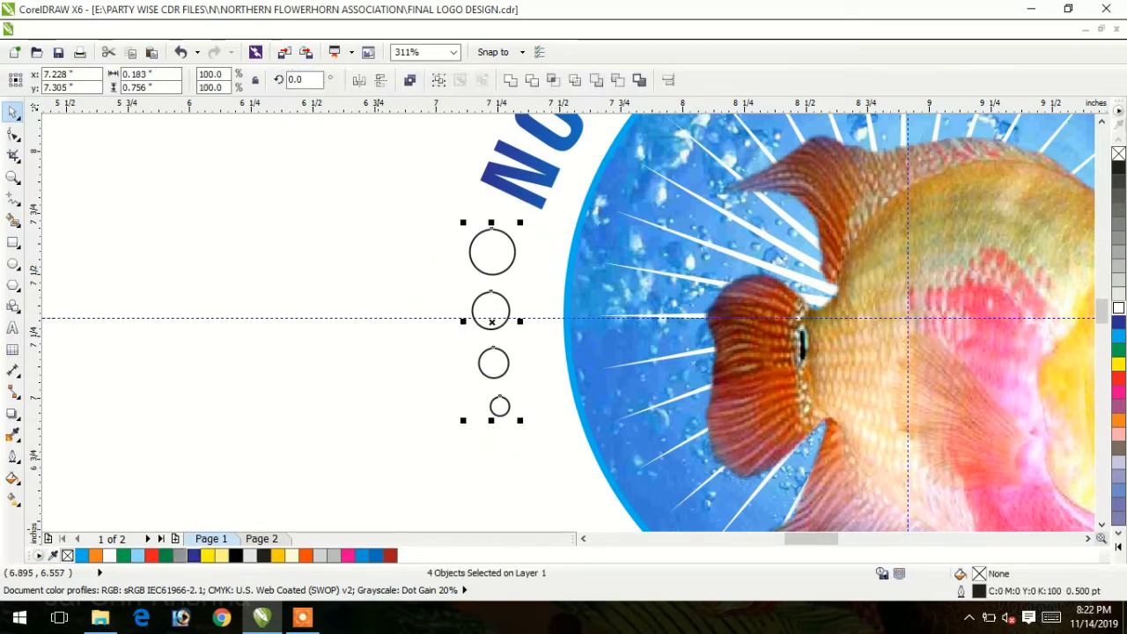
{"action": "left_click", "coordinate": [376, 555]}
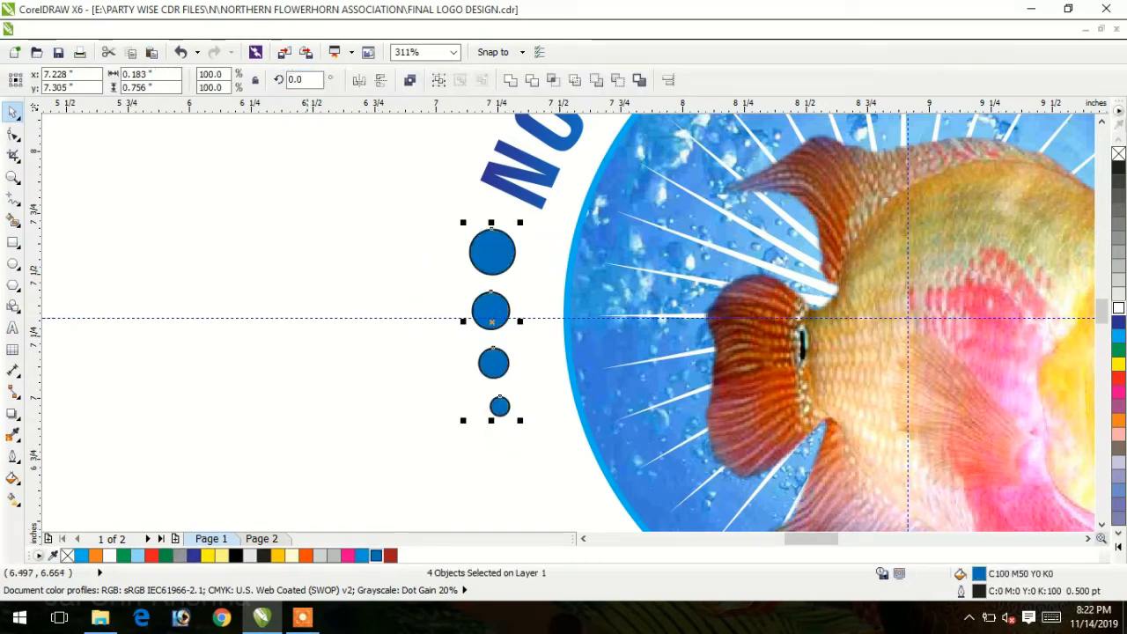
{"action": "left_click", "coordinate": [13, 455]}
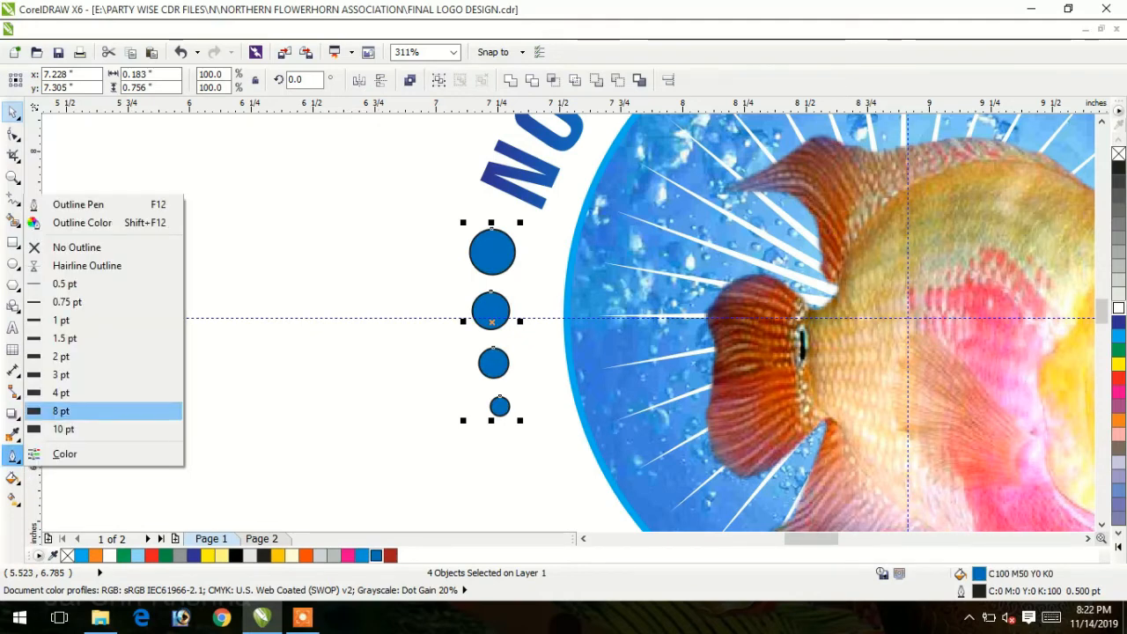
{"action": "left_click", "coordinate": [77, 247]}
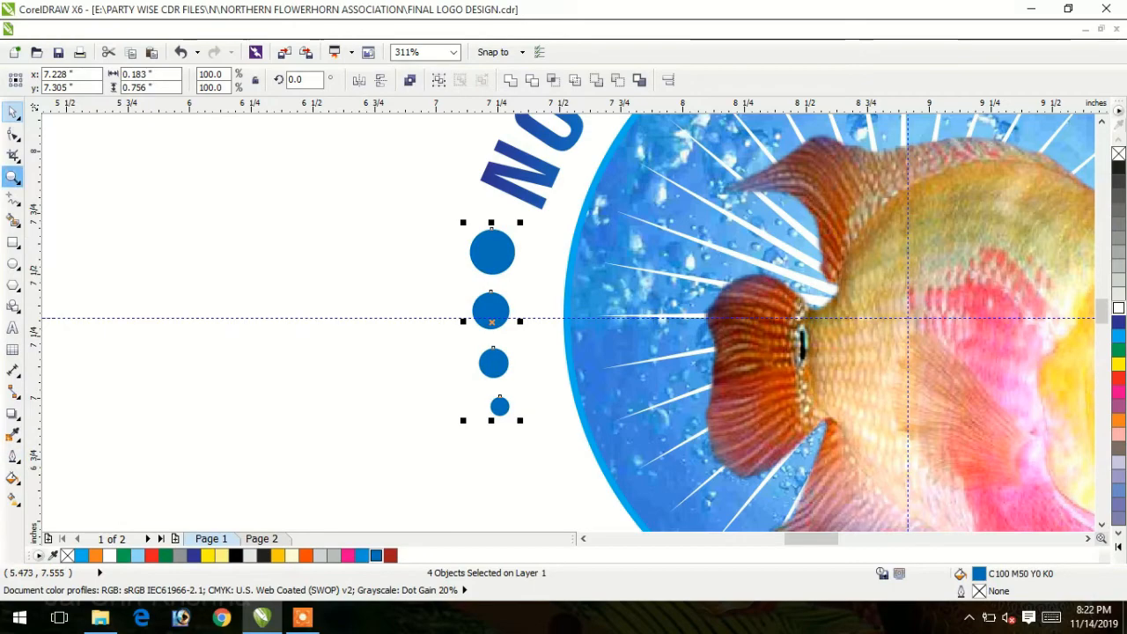
Step: Group the four blue dots and tilt the group slightly to follow the large circle's edge
{"action": "left_click", "coordinate": [12, 177]}
{"action": "right_click", "coordinate": [321, 304]}
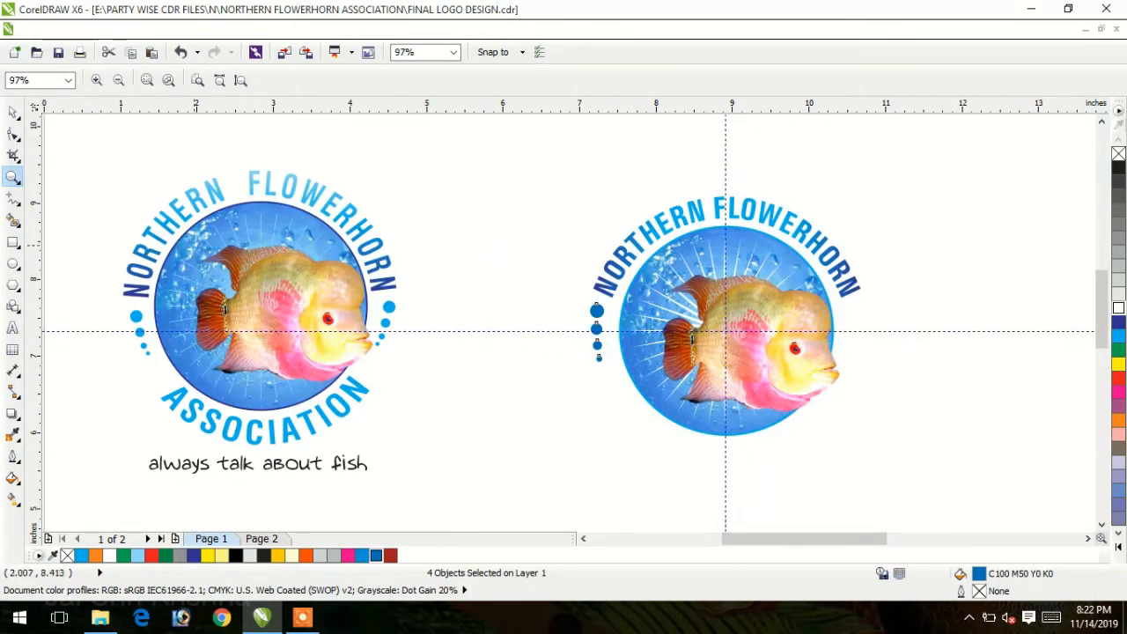
{"action": "left_click_drag", "start_coordinate": [68, 179], "coordinate": [930, 497]}
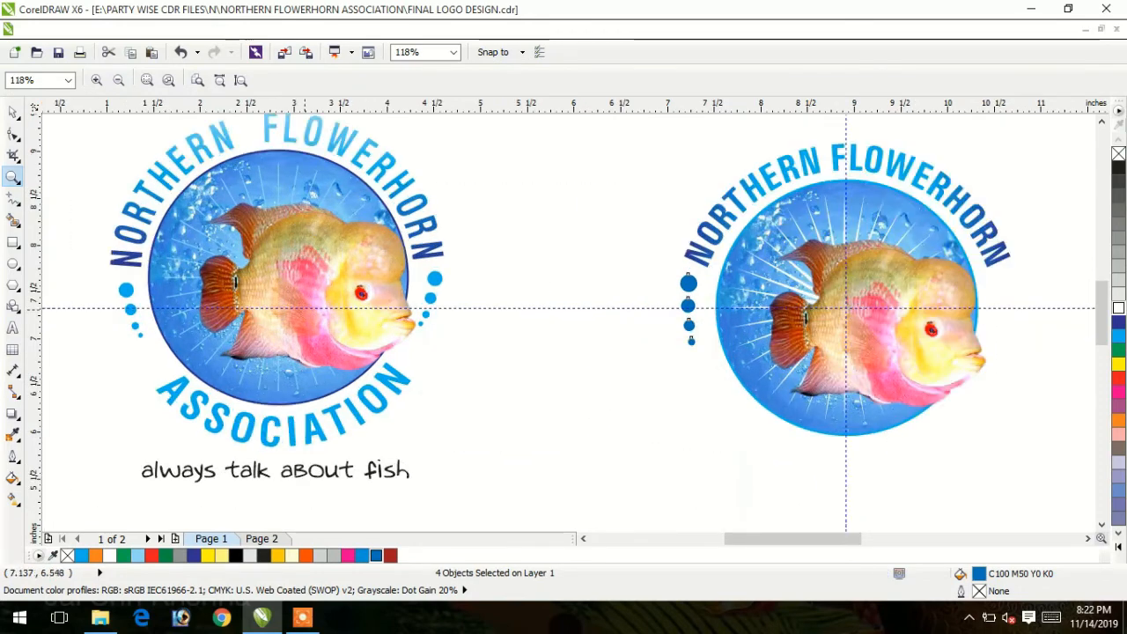
{"action": "left_click", "coordinate": [13, 111]}
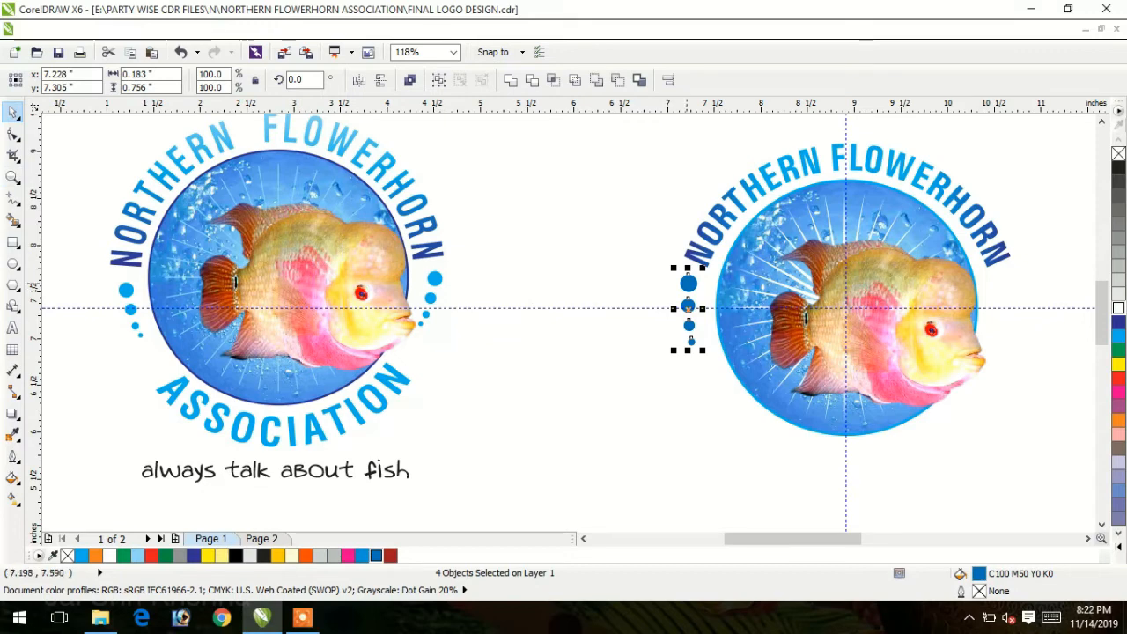
{"action": "key", "text": "ctrl+g"}
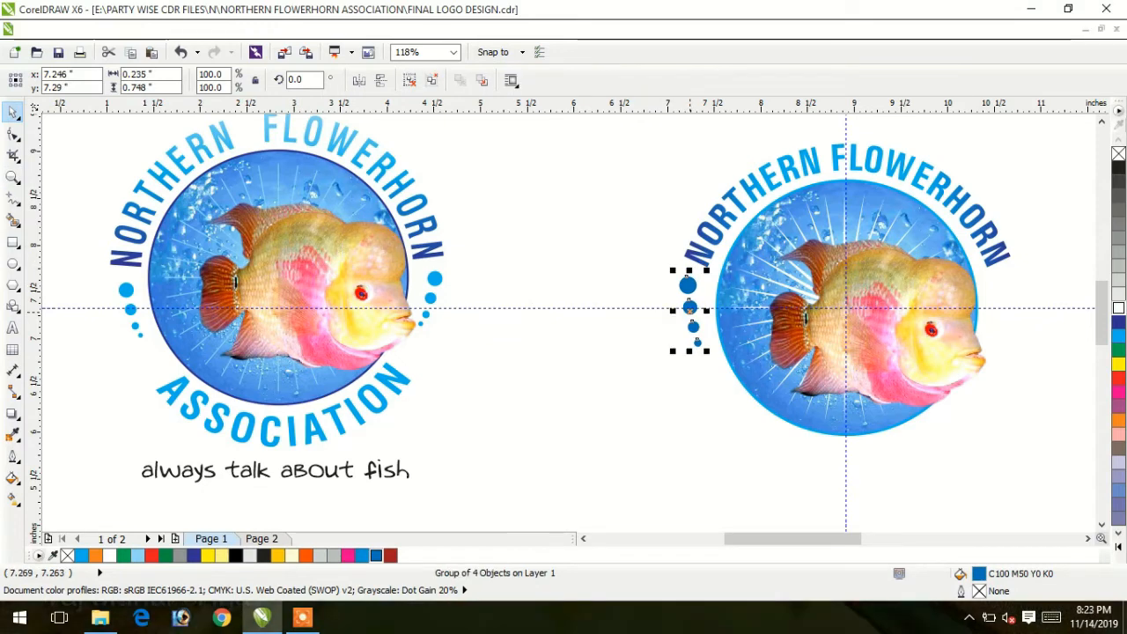
Step: Copy the dot group to the opposite side of the circle, mirror it horizontally and align it level with the original
{"action": "left_click_drag", "start_coordinate": [692, 305], "coordinate": [1004, 305]}
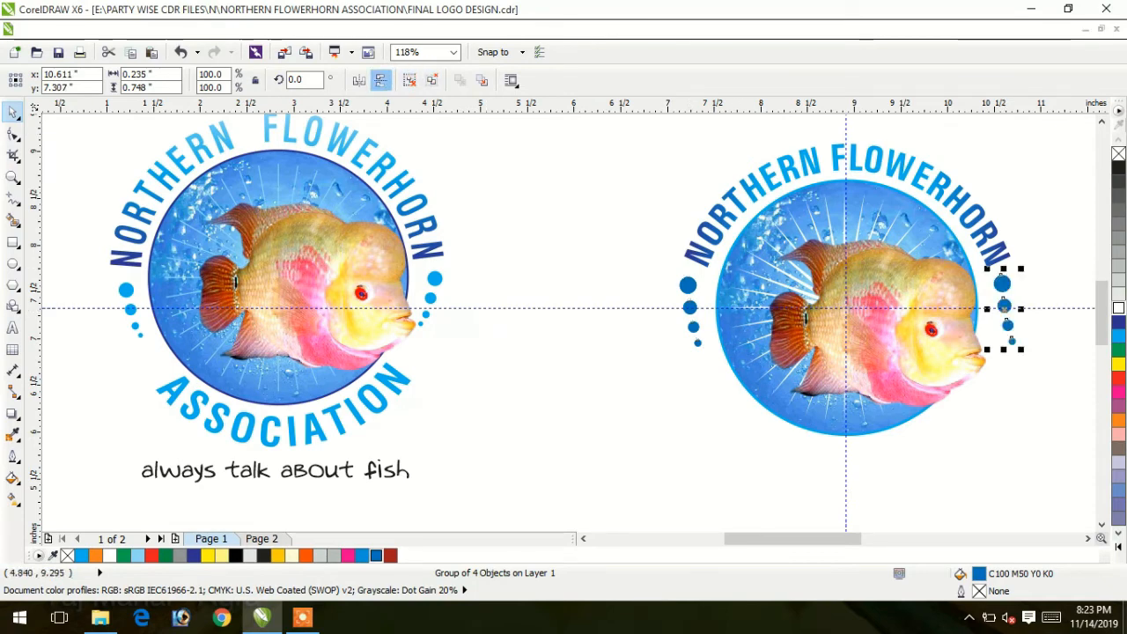
{"action": "left_click", "coordinate": [359, 80]}
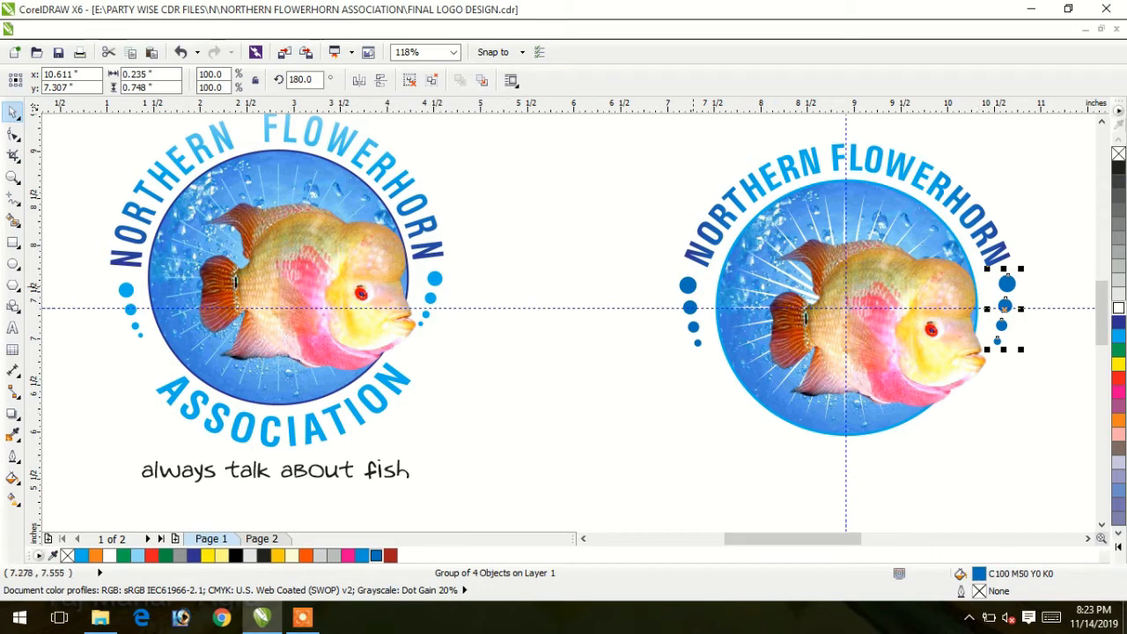
{"action": "left_click", "coordinate": [690, 284], "text": "shift"}
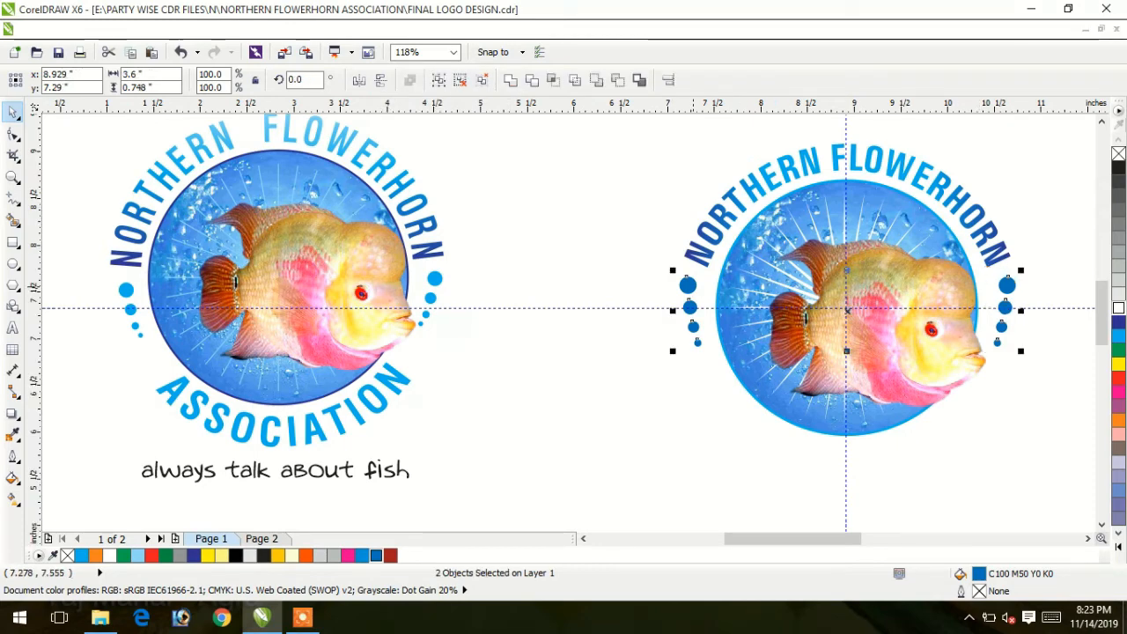
{"action": "left_click", "coordinate": [978, 463]}
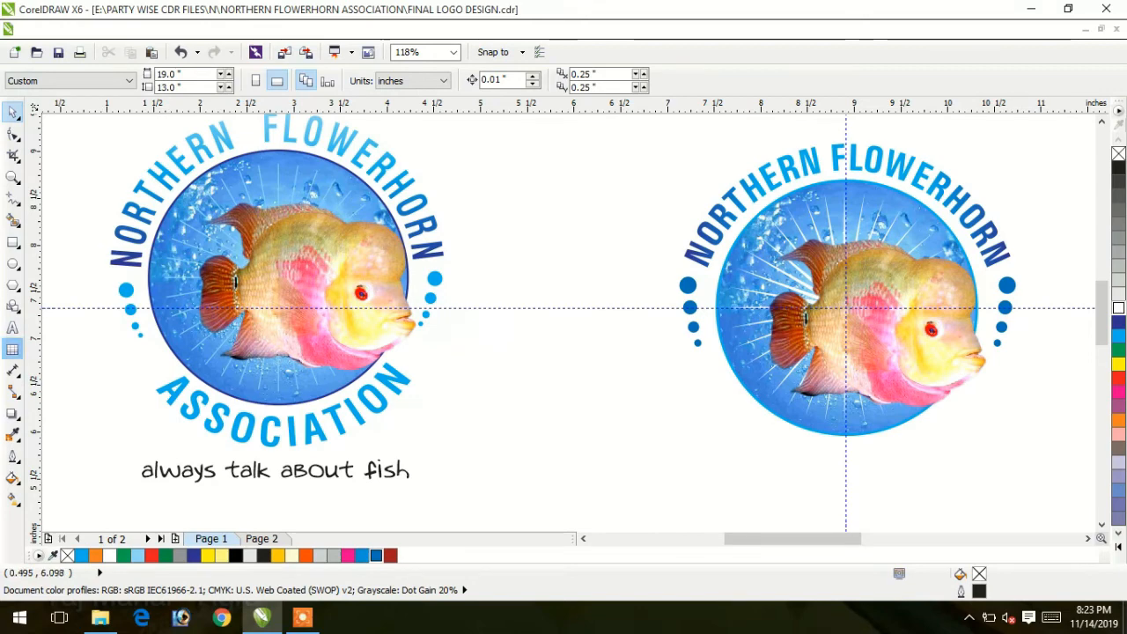
Step: Enter the tagline "always talk about fish" in the augie font below the new logo, and the word ASSOCIATION as separate text beside it
{"action": "left_click", "coordinate": [13, 328]}
{"action": "left_click", "coordinate": [610, 486]}
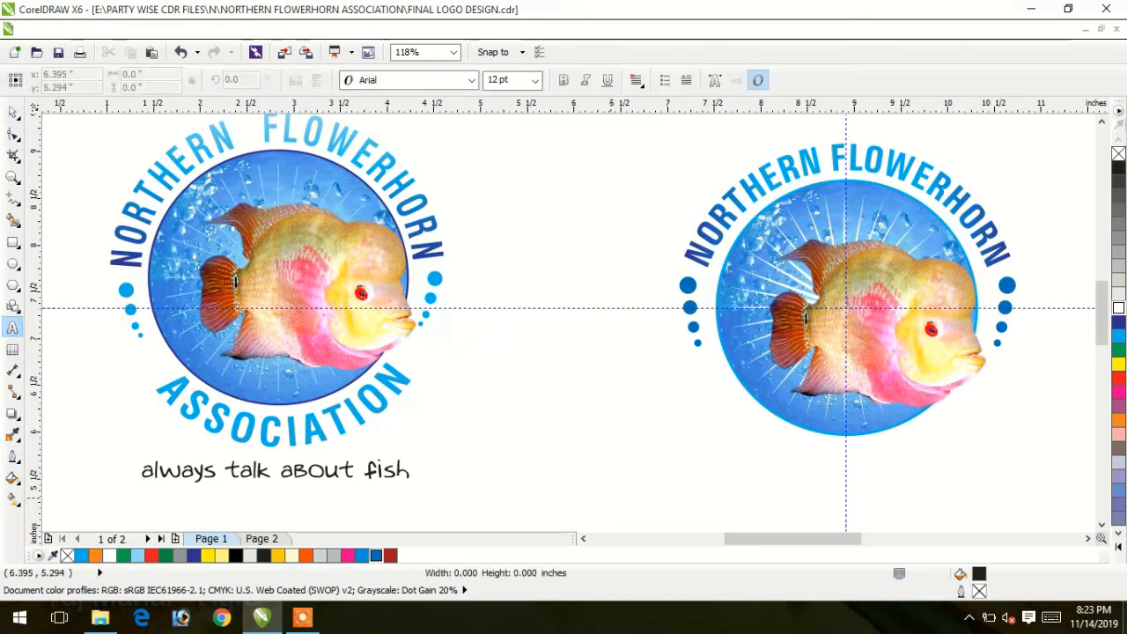
{"action": "type", "text": "ALWA"}
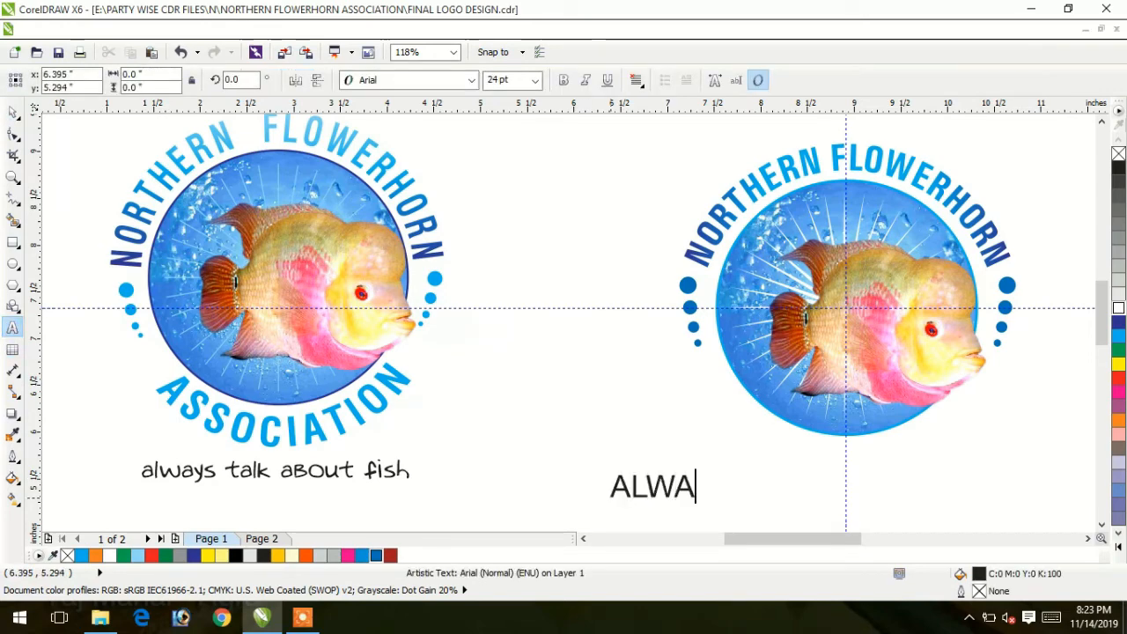
{"action": "type", "text": "YS"}
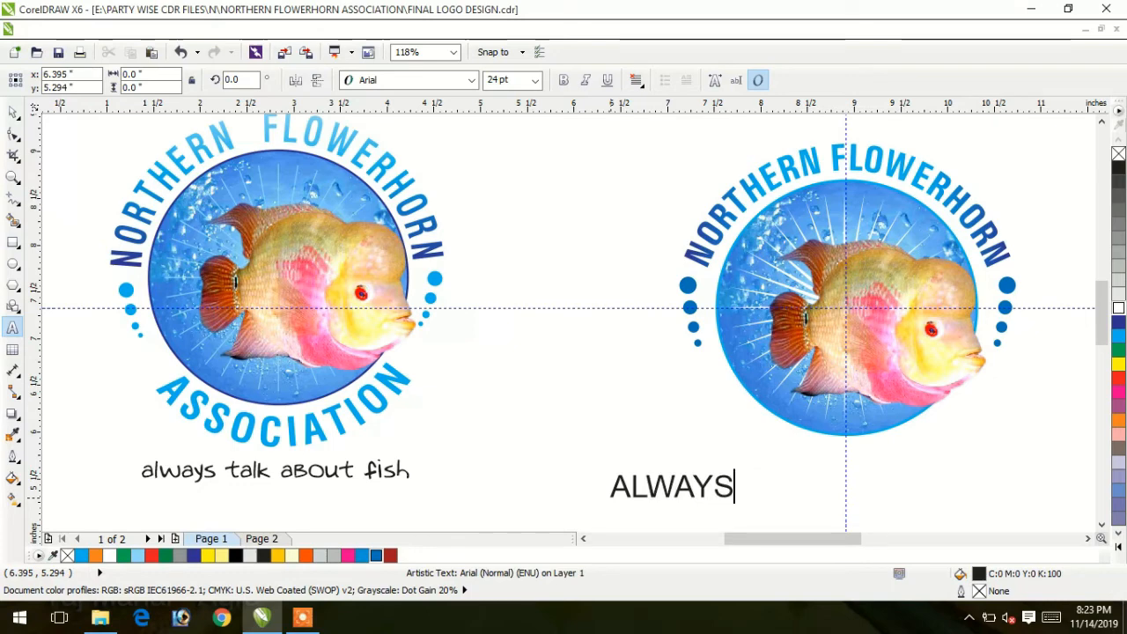
{"action": "type", "text": " TA"}
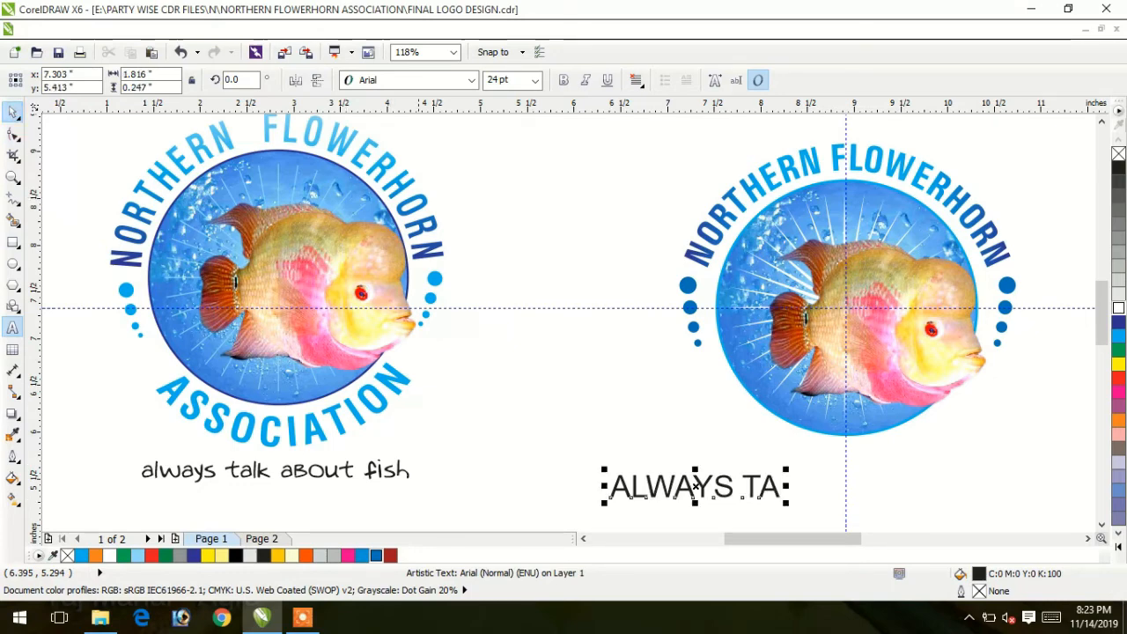
{"action": "key", "text": "ctrl+space"}
{"action": "left_click", "coordinate": [471, 80]}
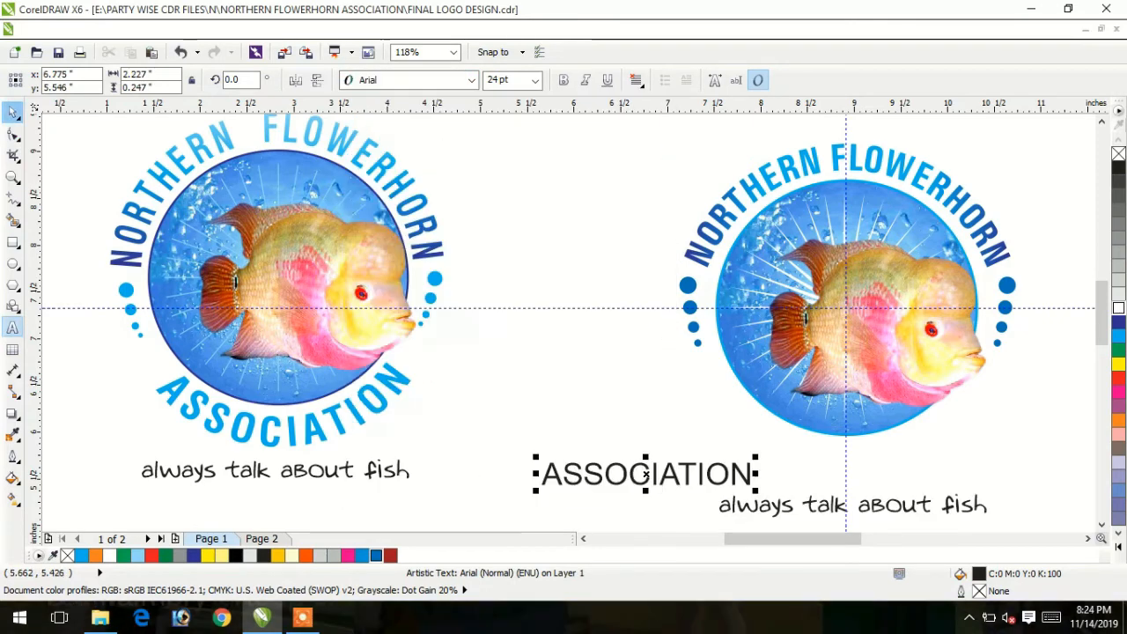
Step: Format the ASSOCIATION text as bold Univers Condensed and enlarge it to about 25.55 pt
{"action": "left_click", "coordinate": [12, 112]}
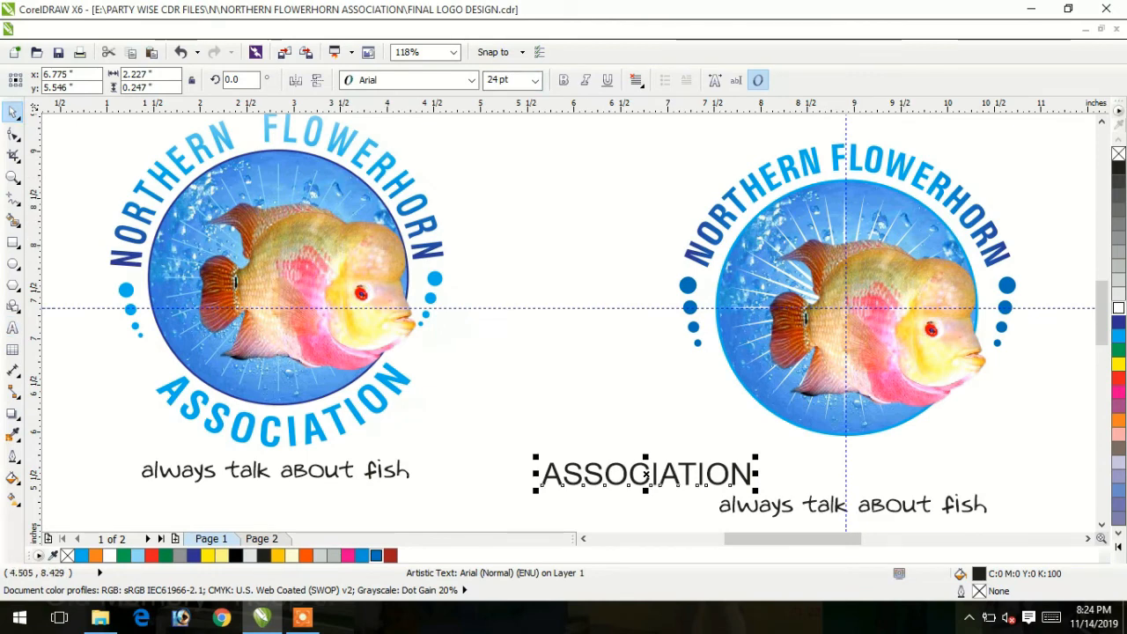
{"action": "left_click", "coordinate": [472, 80]}
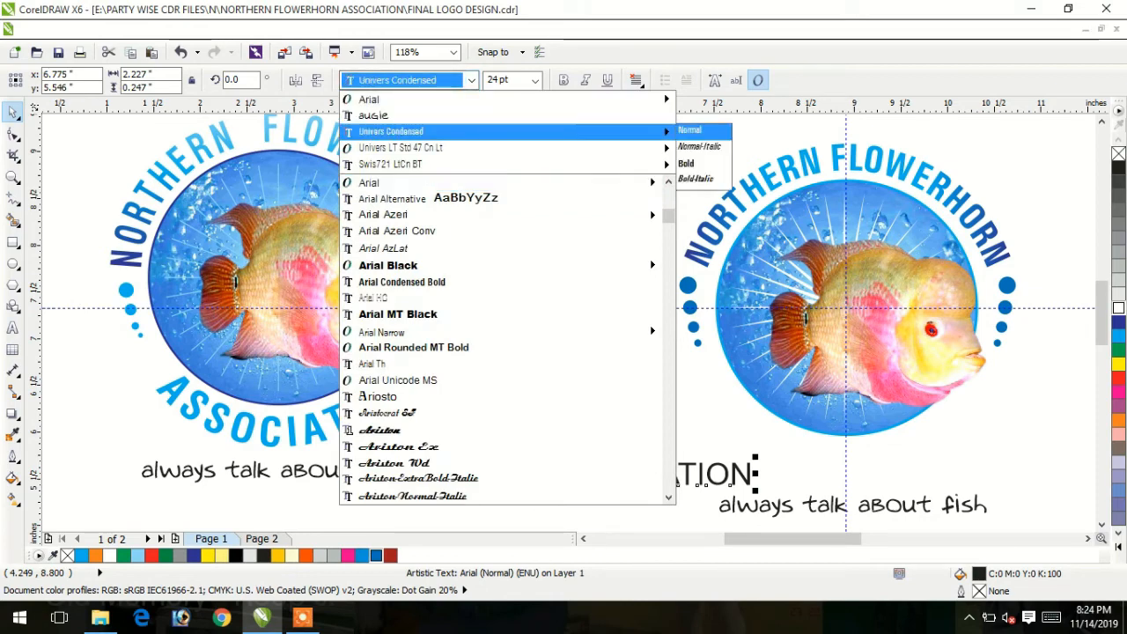
{"action": "left_click", "coordinate": [440, 131]}
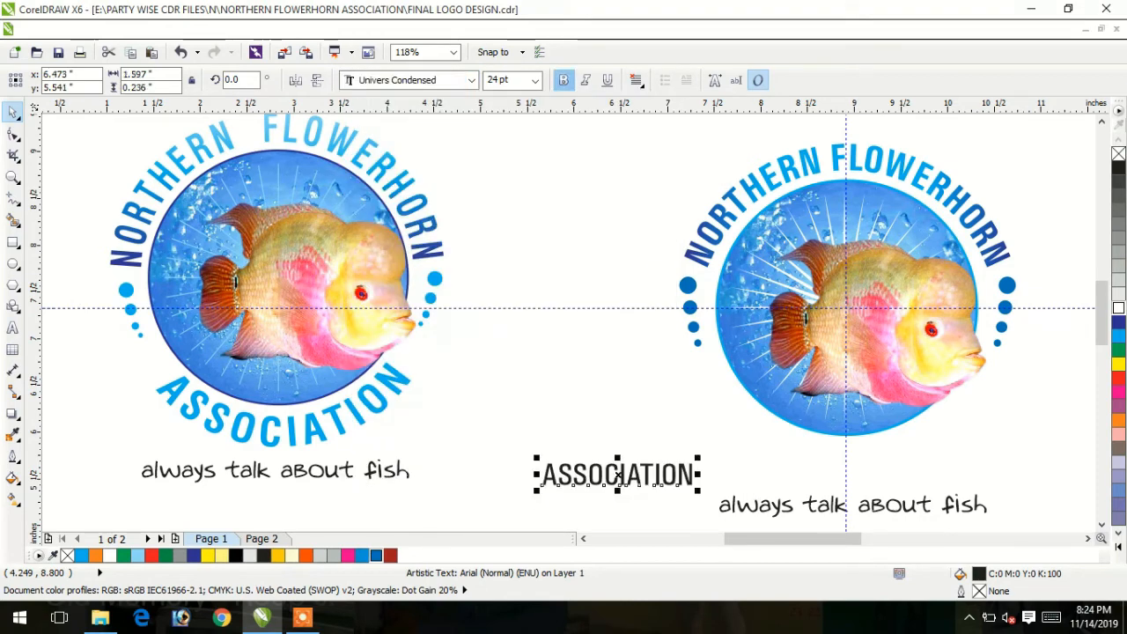
{"action": "left_click", "coordinate": [563, 81]}
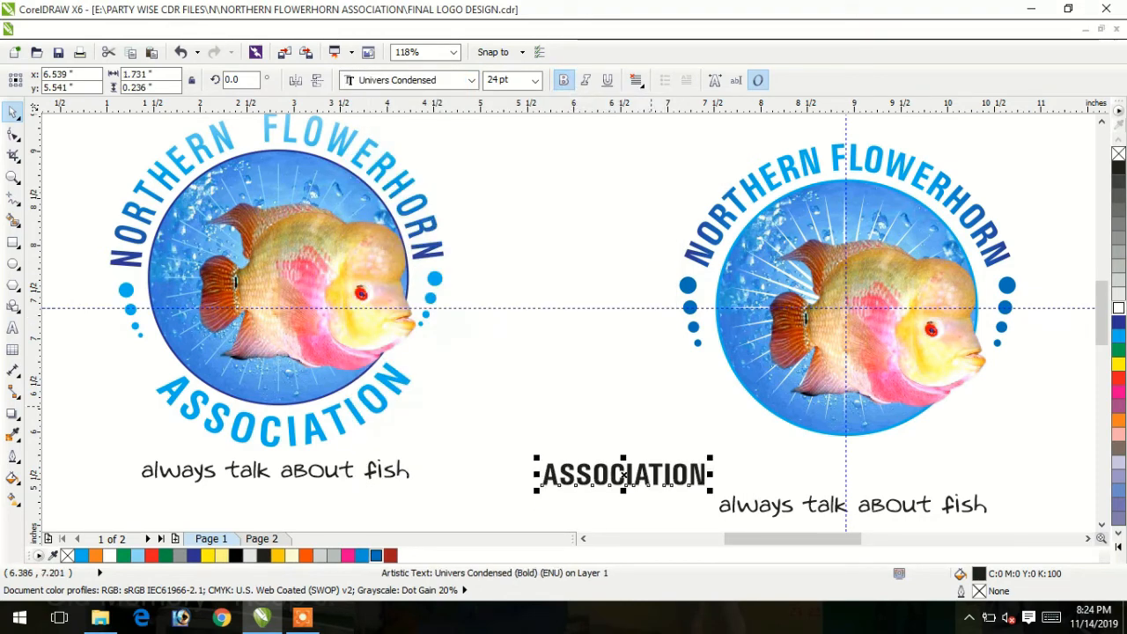
{"action": "left_click_drag", "start_coordinate": [710, 457], "coordinate": [714, 459]}
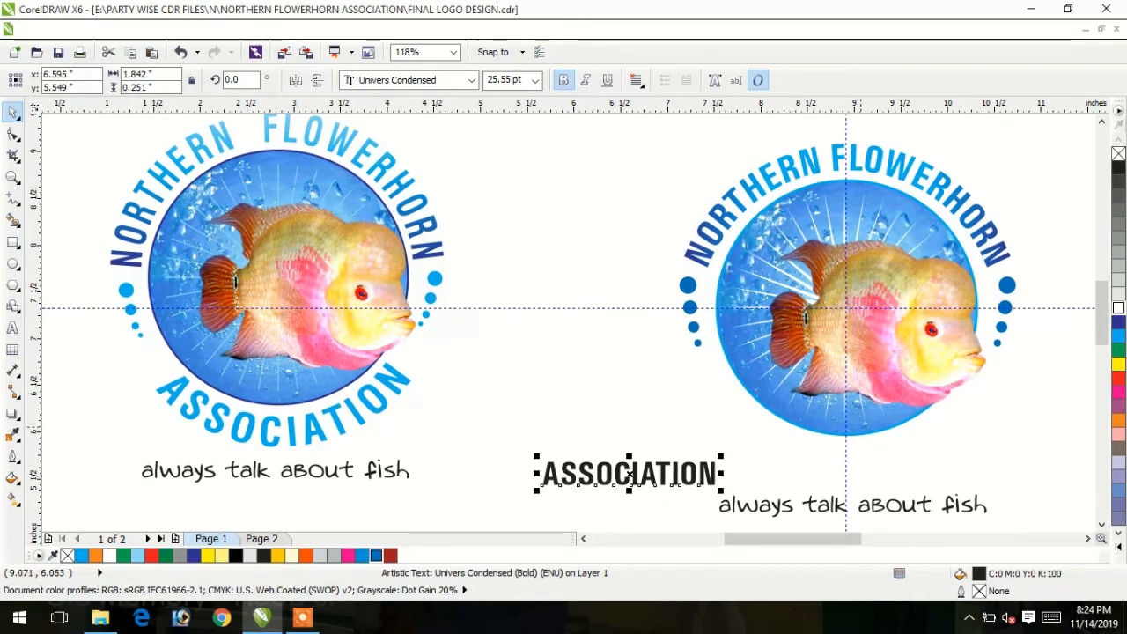
Step: Copy the water-filled circle beside the original and align it centrally with the ASSOCIATION text along a vertical axis
{"action": "left_click", "coordinate": [837, 436]}
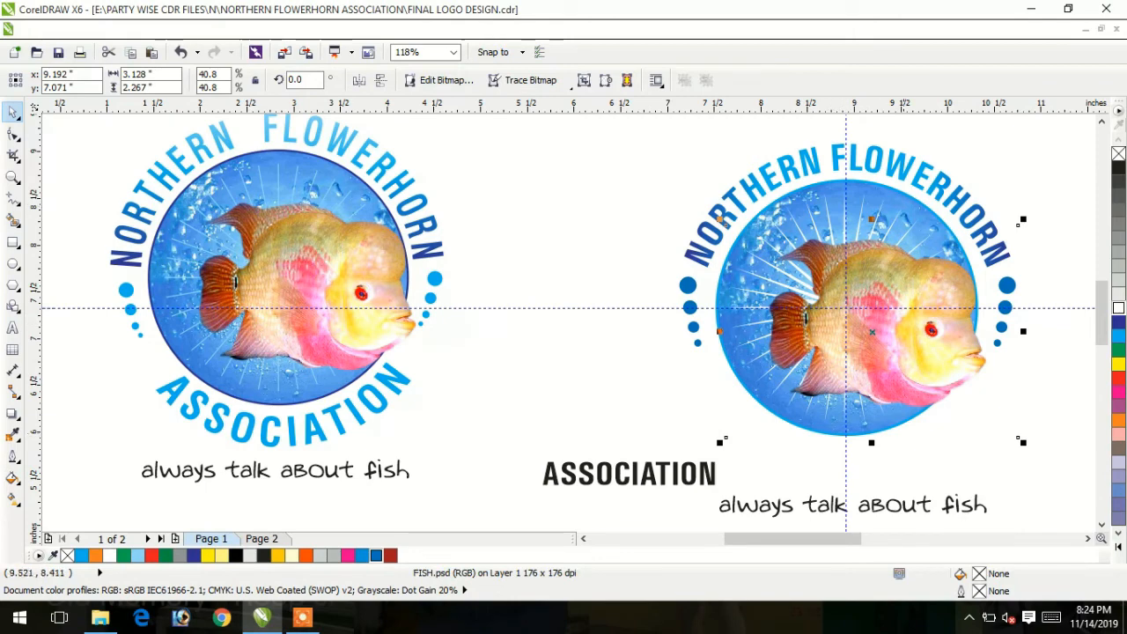
{"action": "left_click", "coordinate": [905, 194]}
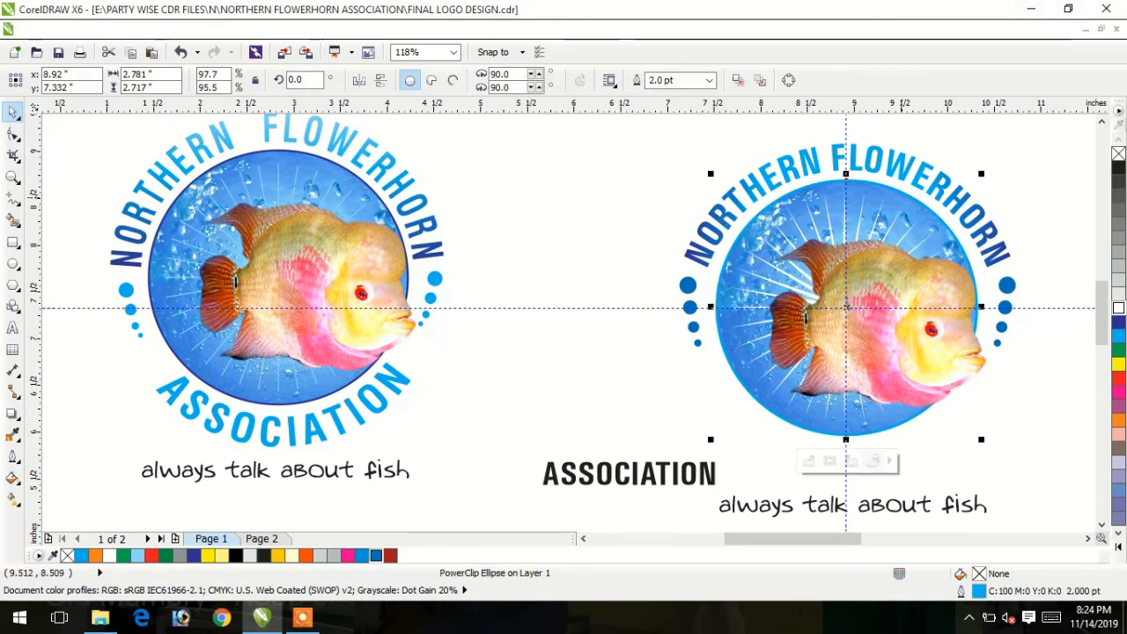
{"action": "left_click_drag", "start_coordinate": [900, 193], "coordinate": [624, 195]}
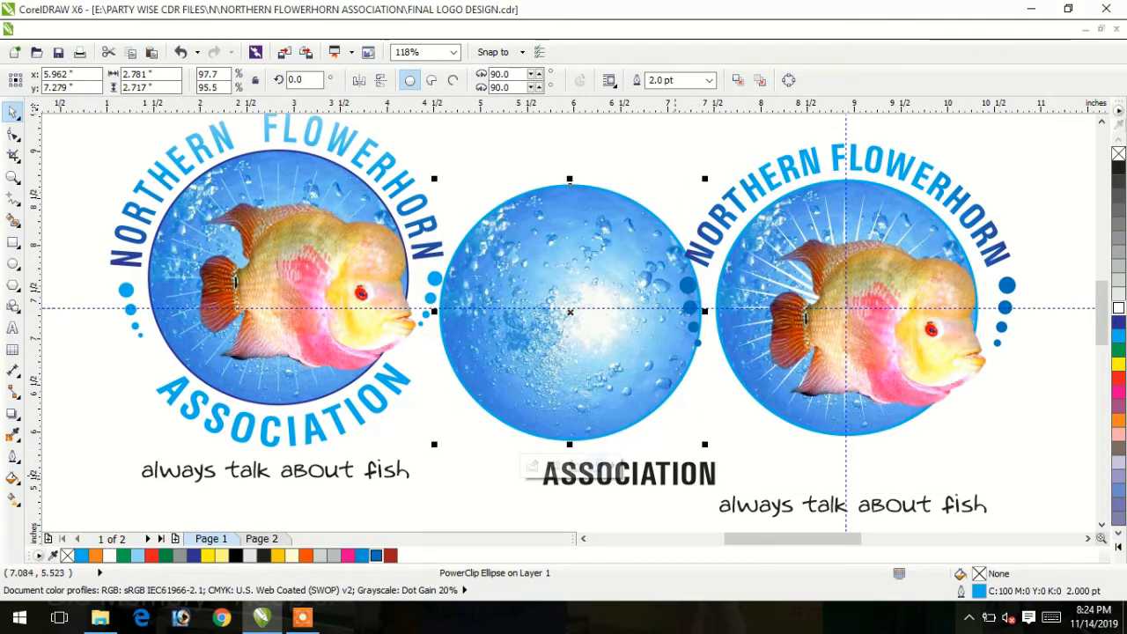
{"action": "left_click", "coordinate": [675, 476], "text": "shift"}
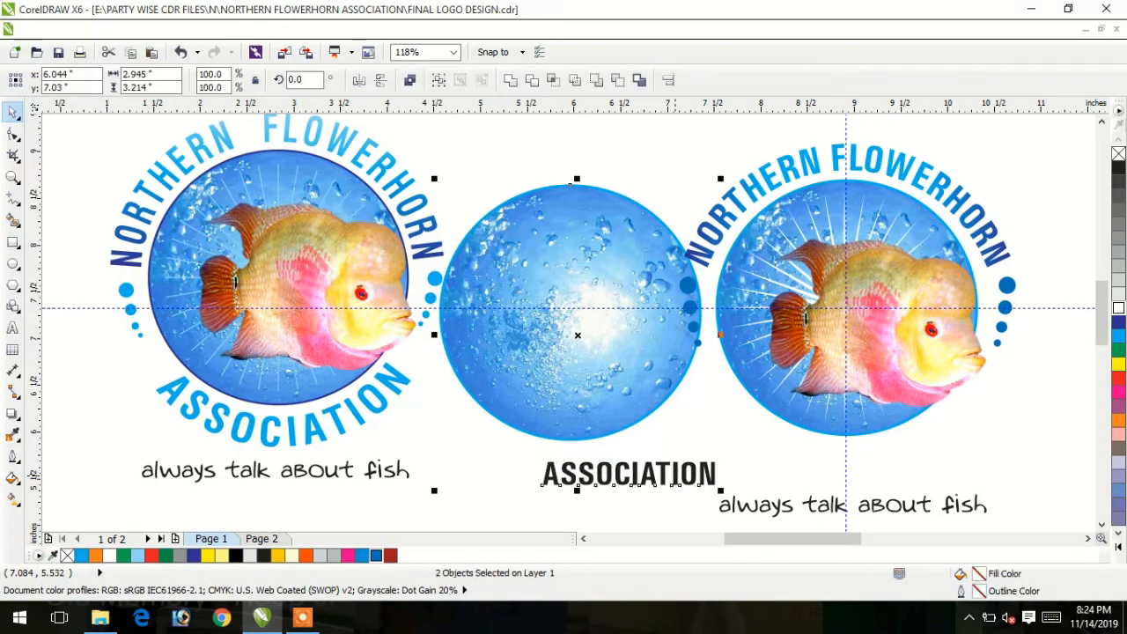
{"action": "key", "text": "c"}
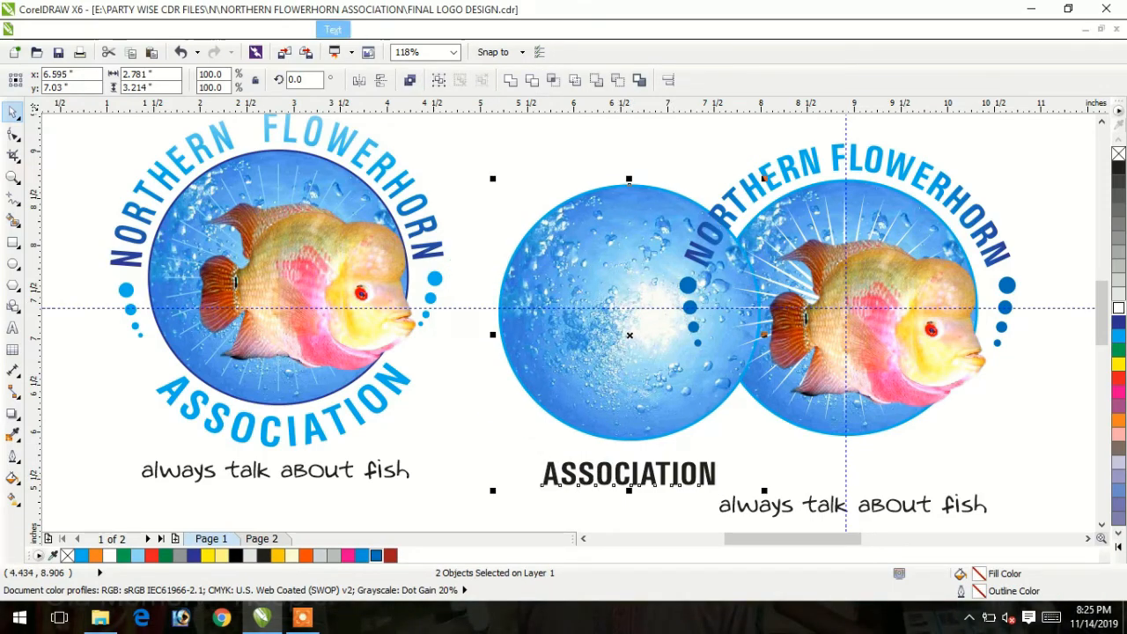
Step: Fit the ASSOCIATION text to the copied circle's path and mirror the text vertically
{"action": "left_click", "coordinate": [333, 30]}
{"action": "left_click", "coordinate": [378, 206]}
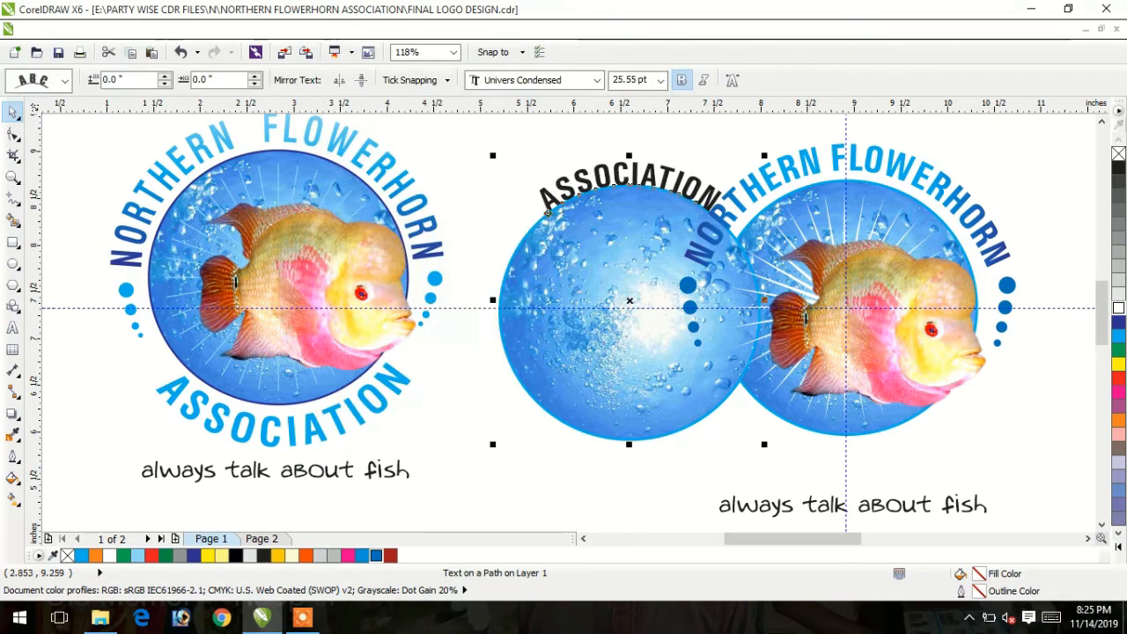
{"action": "left_click", "coordinate": [40, 80]}
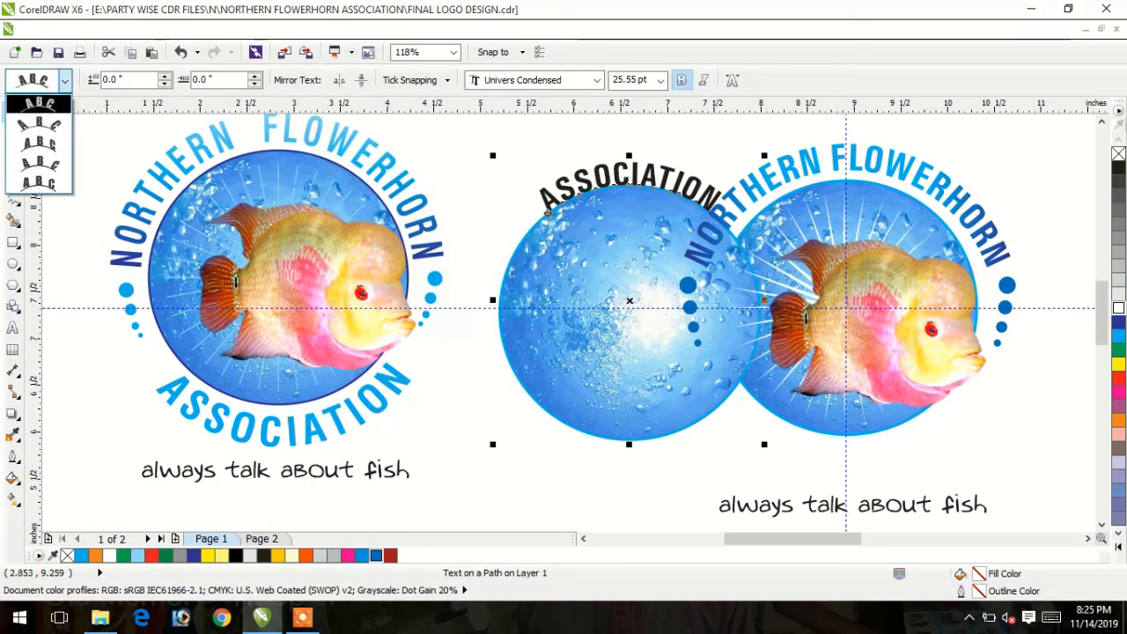
{"action": "left_click", "coordinate": [40, 104]}
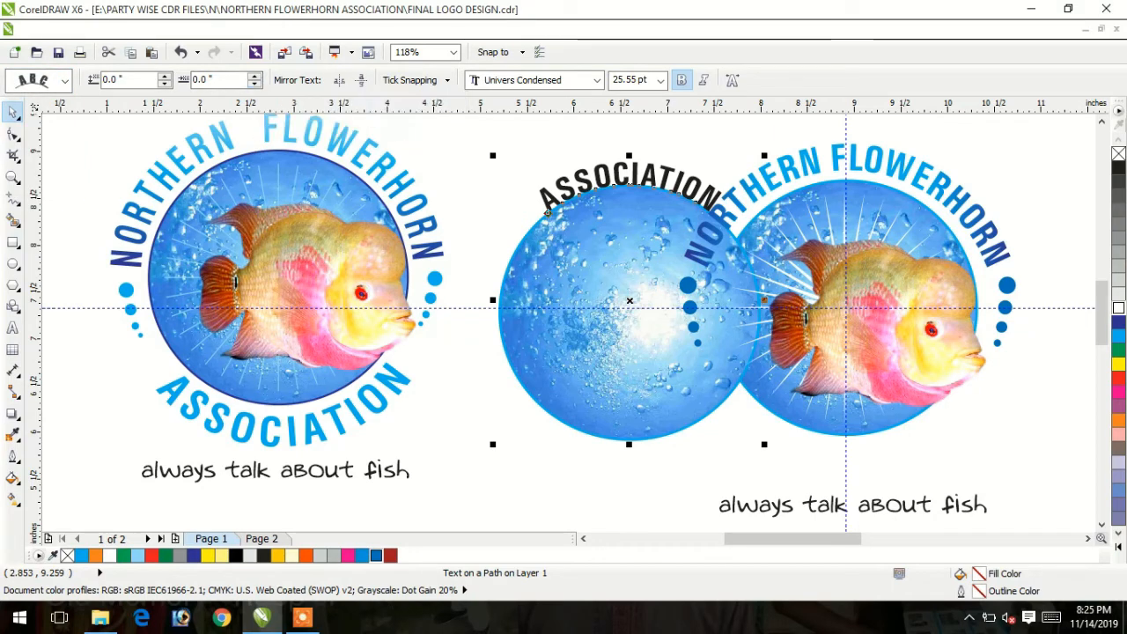
{"action": "left_click", "coordinate": [361, 80]}
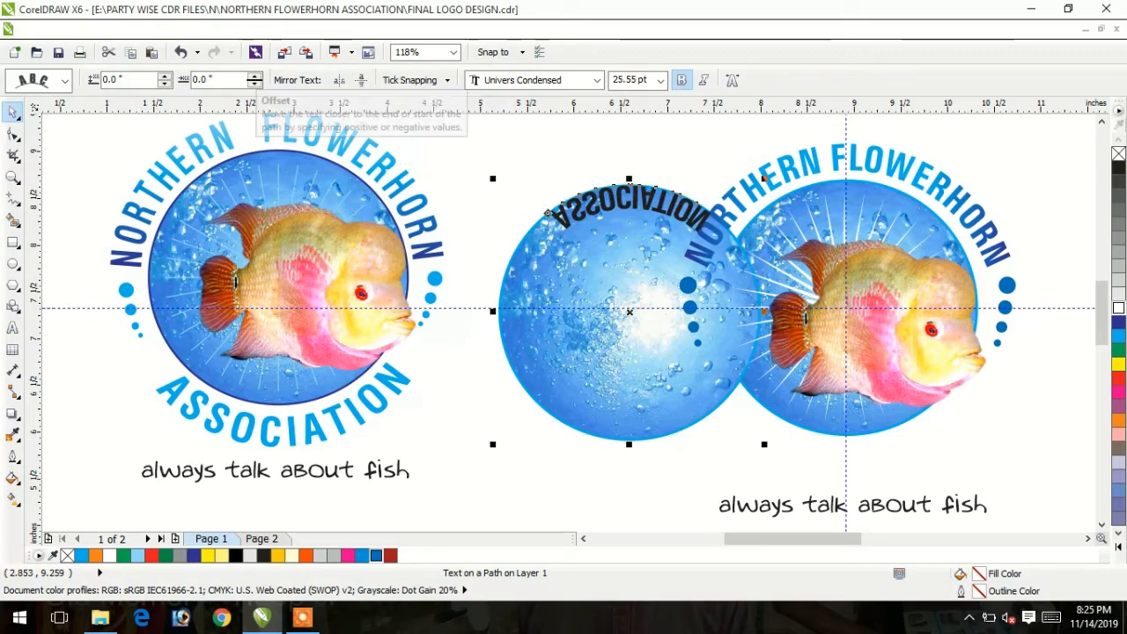
Step: Set the ASSOCIATION text's offset along the path to 4.3 inches, centring it at the bottom of the copied circle
{"action": "left_click", "coordinate": [255, 75]}
{"action": "left_click", "coordinate": [254, 77]}
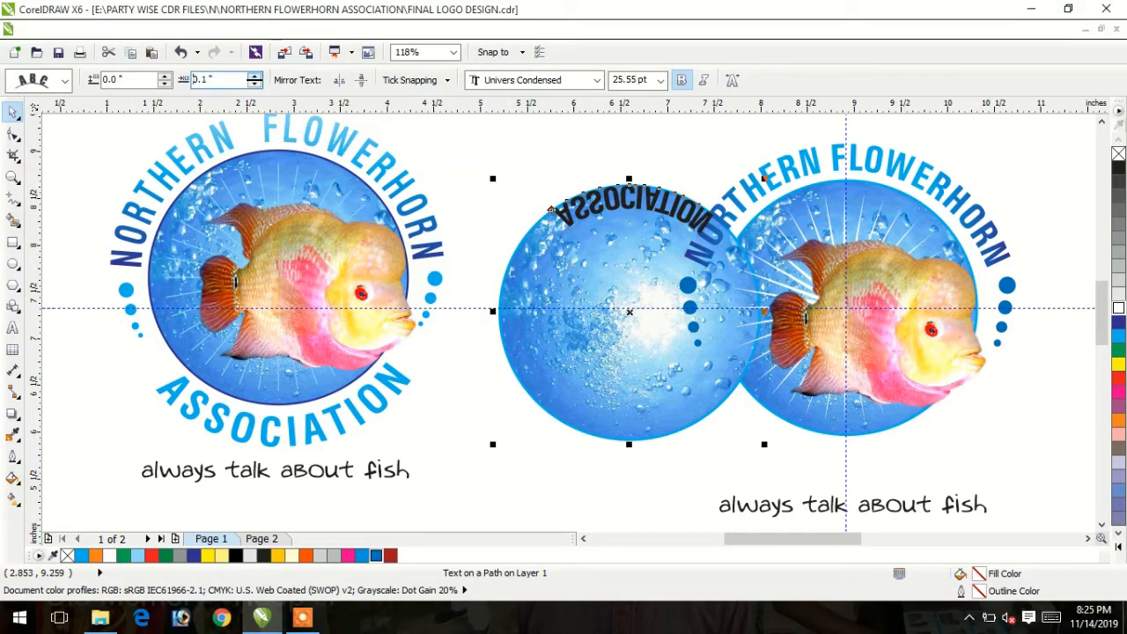
{"action": "left_click", "coordinate": [254, 76]}
{"action": "left_click", "coordinate": [254, 77]}
{"action": "left_click", "coordinate": [254, 76]}
{"action": "left_click", "coordinate": [255, 77]}
{"action": "left_click", "coordinate": [255, 77]}
{"action": "left_click", "coordinate": [255, 77]}
{"action": "left_click", "coordinate": [255, 76]}
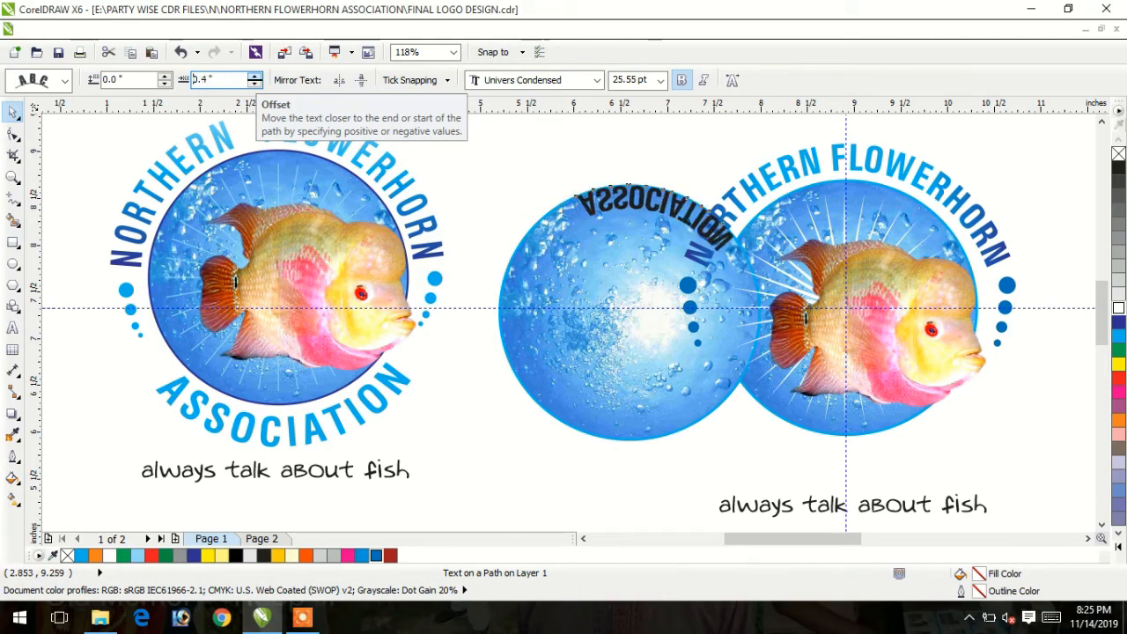
{"action": "left_click", "coordinate": [255, 76]}
{"action": "left_click", "coordinate": [255, 76]}
{"action": "left_click", "coordinate": [255, 77]}
{"action": "left_click", "coordinate": [255, 77]}
{"action": "left_click", "coordinate": [255, 77]}
{"action": "left_click", "coordinate": [254, 77]}
{"action": "left_click", "coordinate": [255, 77]}
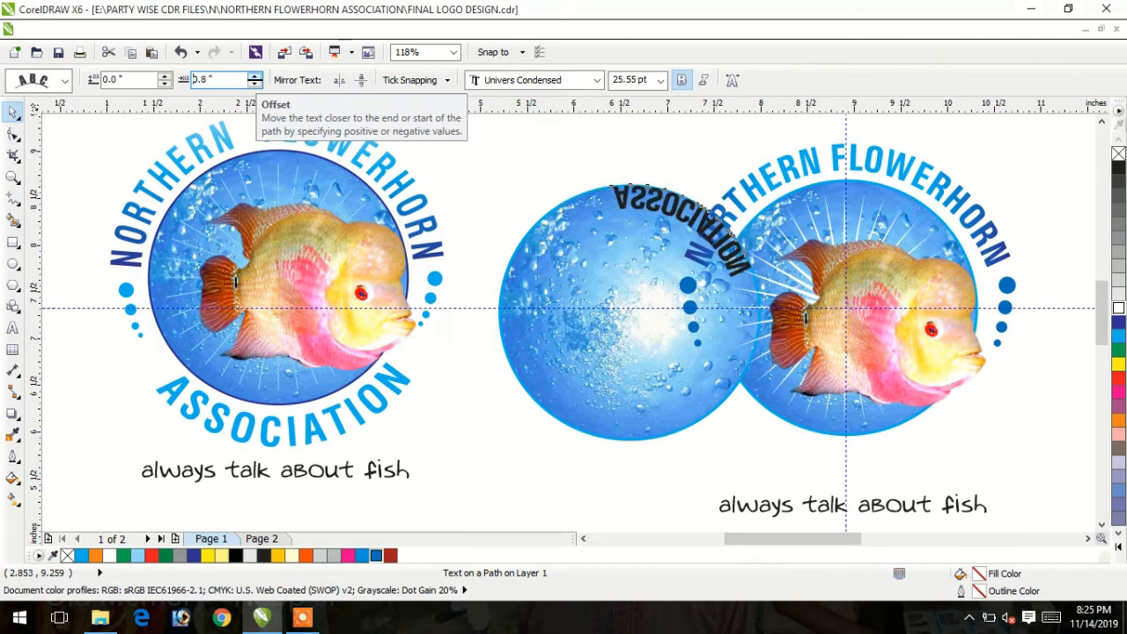
{"action": "left_click", "coordinate": [255, 76]}
{"action": "left_click", "coordinate": [254, 76]}
{"action": "left_click", "coordinate": [254, 76]}
{"action": "left_click", "coordinate": [254, 77]}
{"action": "left_click", "coordinate": [254, 77]}
{"action": "left_click", "coordinate": [254, 76]}
{"action": "left_click", "coordinate": [254, 77]}
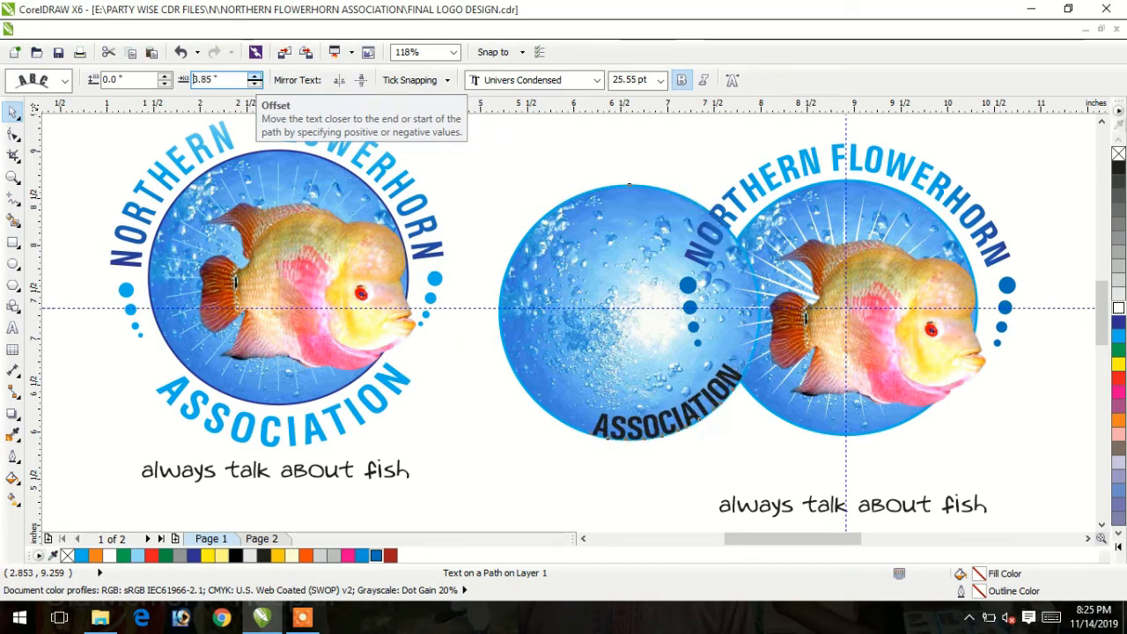
{"action": "left_click", "coordinate": [254, 77]}
{"action": "left_click", "coordinate": [254, 76]}
{"action": "left_click", "coordinate": [254, 76]}
{"action": "left_click", "coordinate": [254, 77]}
{"action": "left_click", "coordinate": [254, 77]}
{"action": "left_click", "coordinate": [255, 77]}
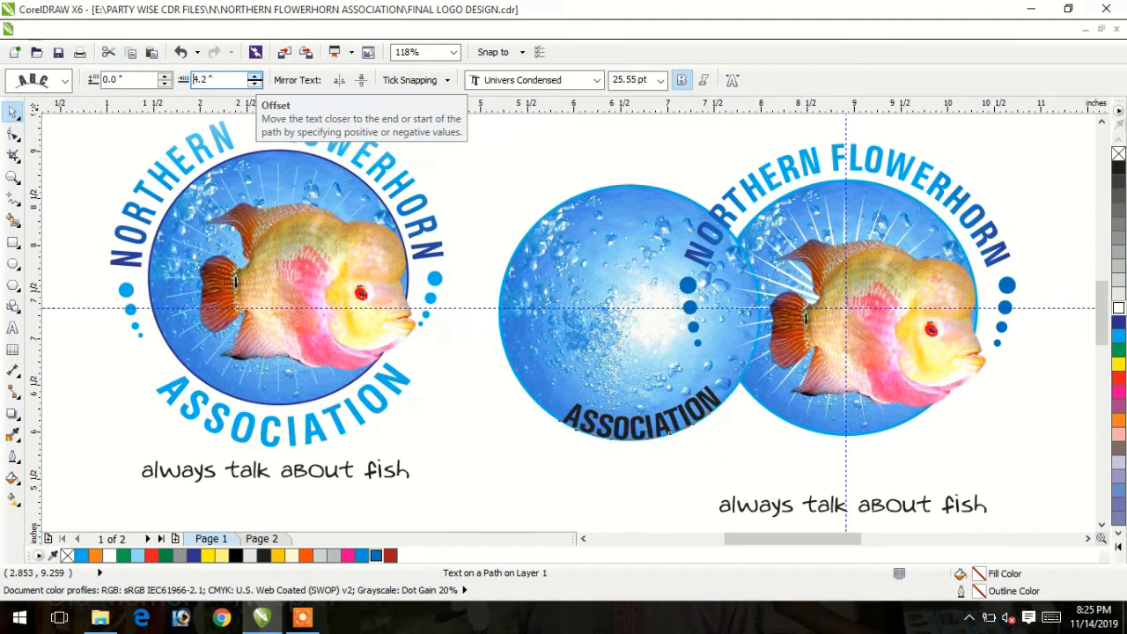
{"action": "left_click", "coordinate": [255, 76]}
{"action": "left_click", "coordinate": [255, 76]}
{"action": "left_click", "coordinate": [254, 76]}
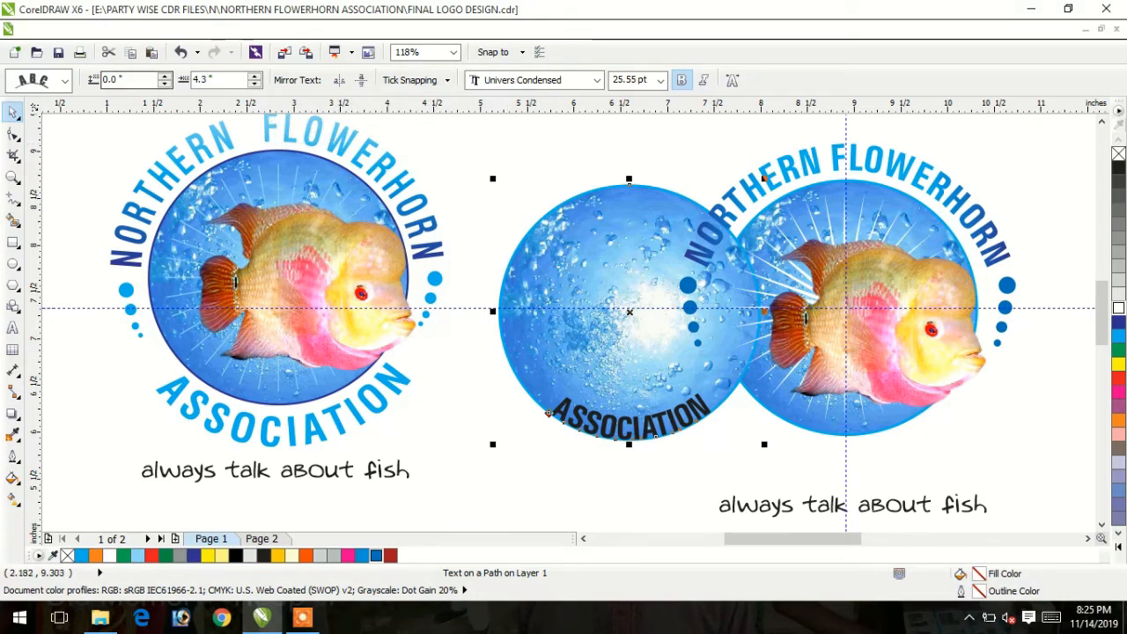
Step: Try the third text orientation style with vertical mirroring on the curved ASSOCIATION text
{"action": "left_click", "coordinate": [35, 80]}
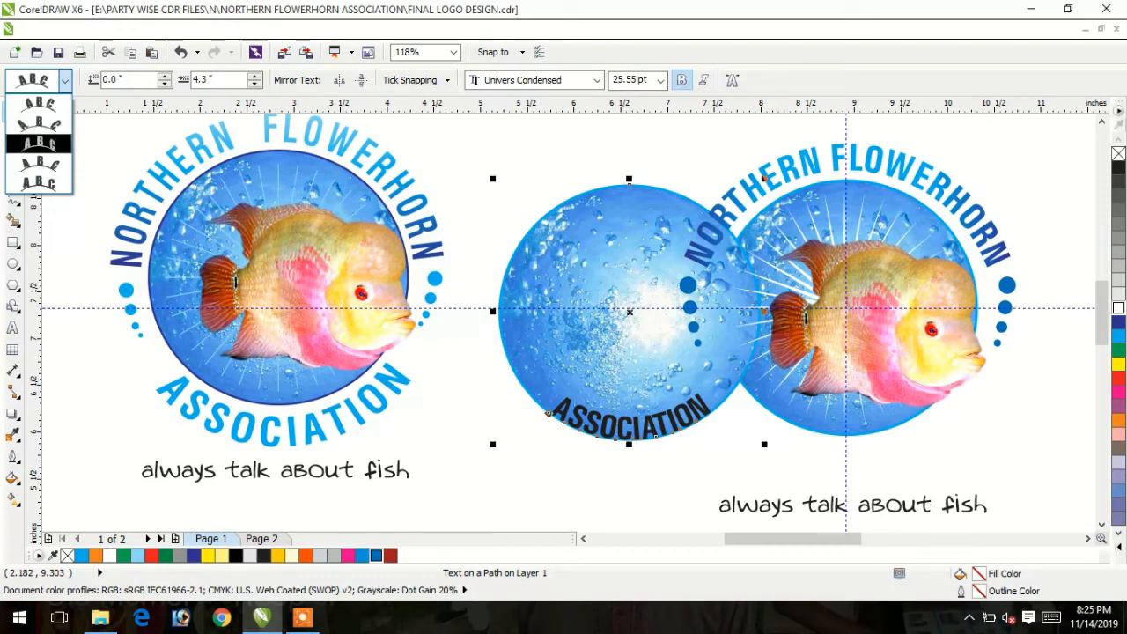
{"action": "left_click", "coordinate": [38, 142]}
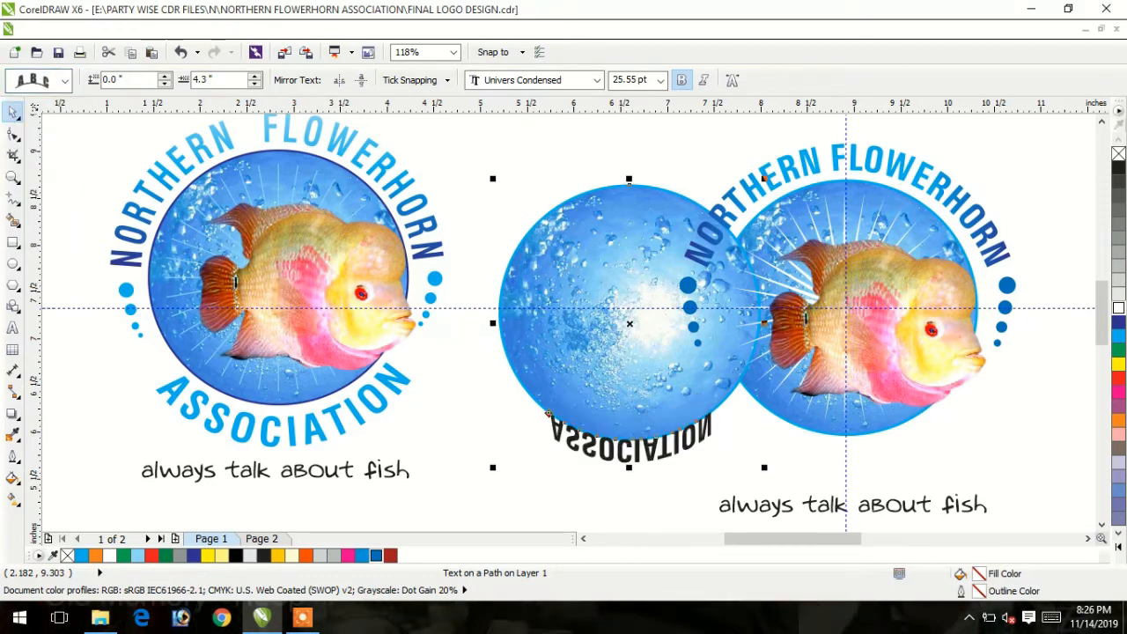
{"action": "left_click", "coordinate": [361, 80]}
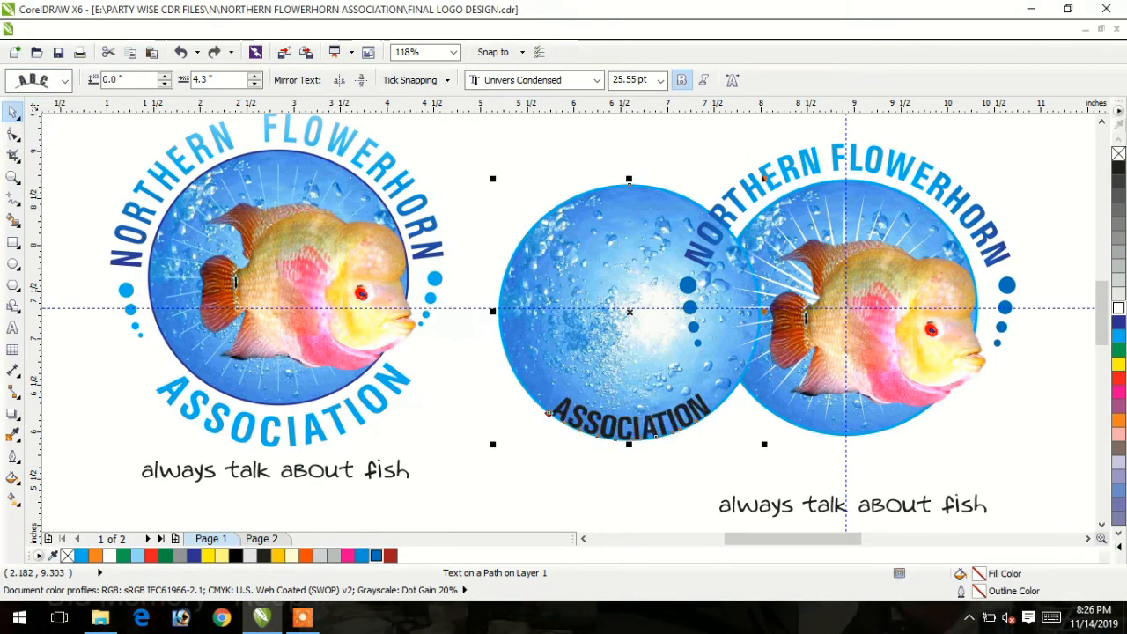
Step: Widen the letter spacing of the curved ASSOCIATION text with the Shape tool until it spans about 2.3 inches
{"action": "left_click", "coordinate": [13, 135]}
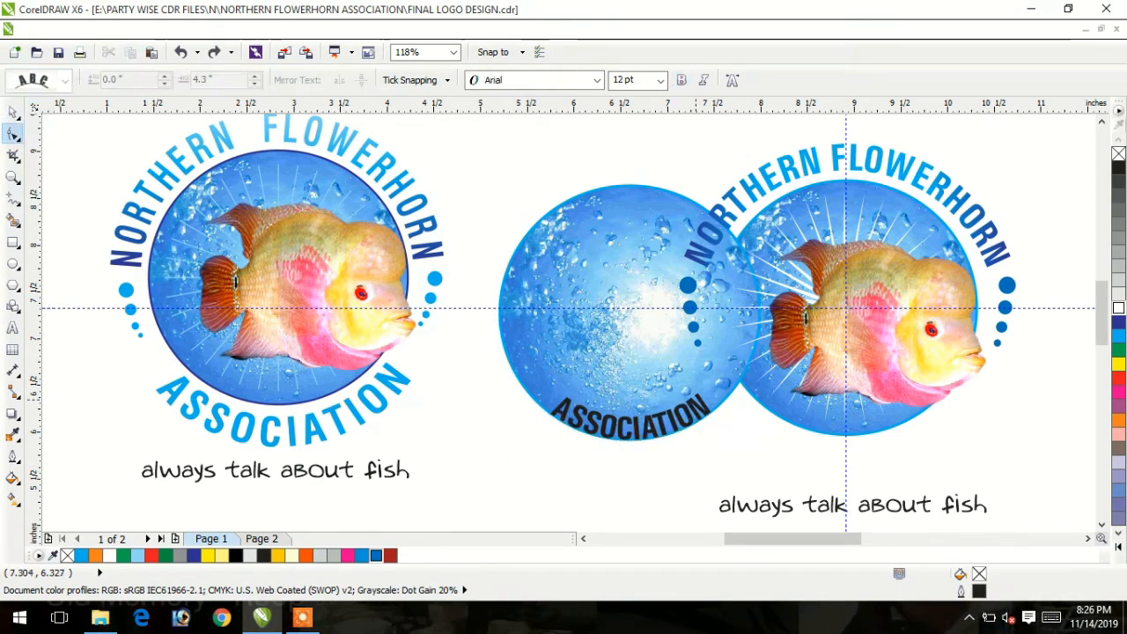
{"action": "left_click", "coordinate": [703, 407]}
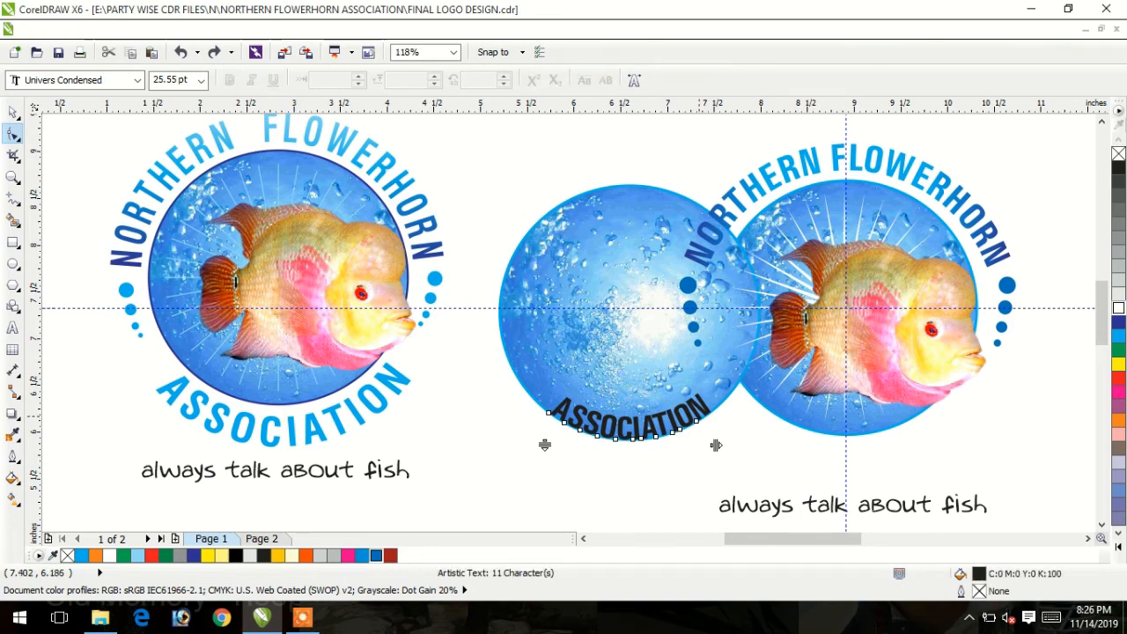
{"action": "left_click_drag", "start_coordinate": [717, 446], "coordinate": [724, 444]}
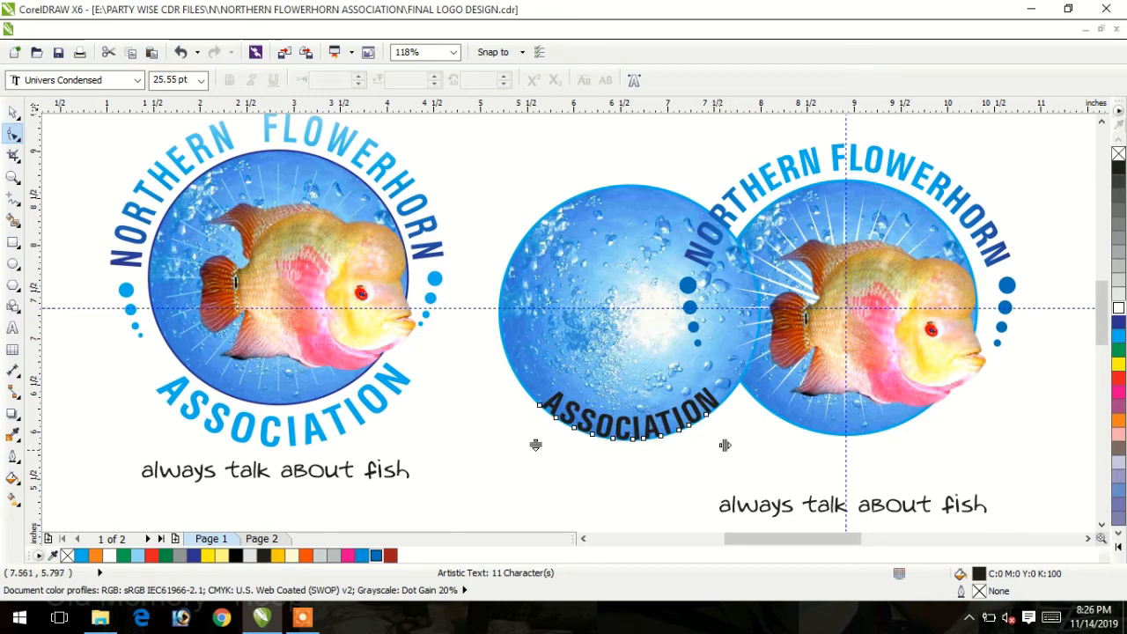
{"action": "left_click_drag", "start_coordinate": [724, 445], "coordinate": [744, 445]}
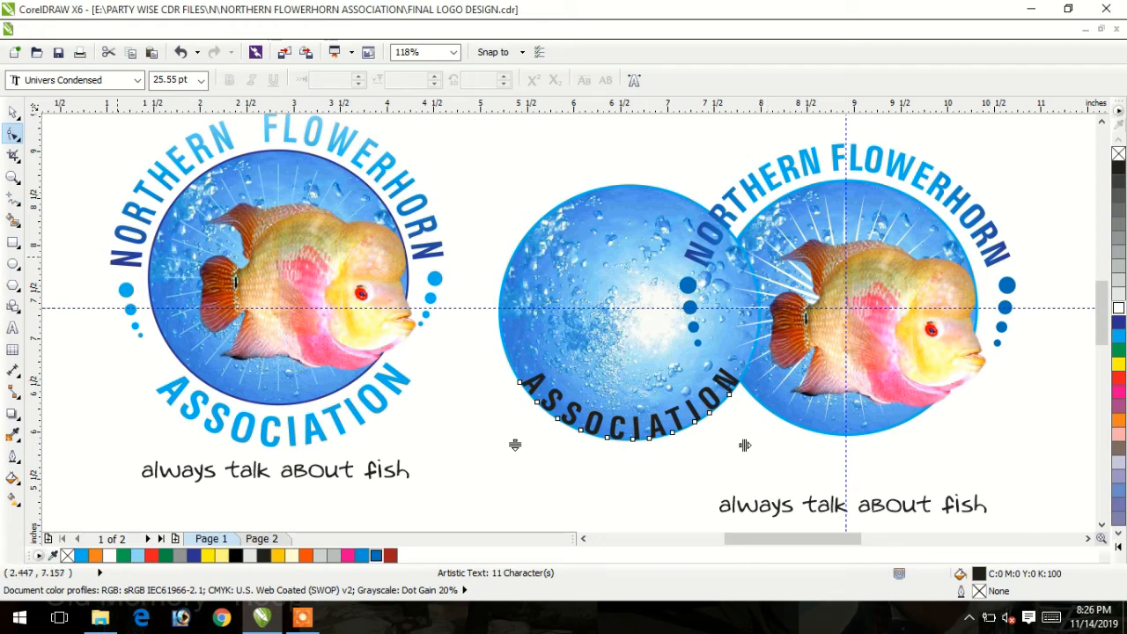
Step: Convert the curved ASSOCIATION text to curves and move it just below the fish circle, above the tagline
{"action": "left_click", "coordinate": [14, 112]}
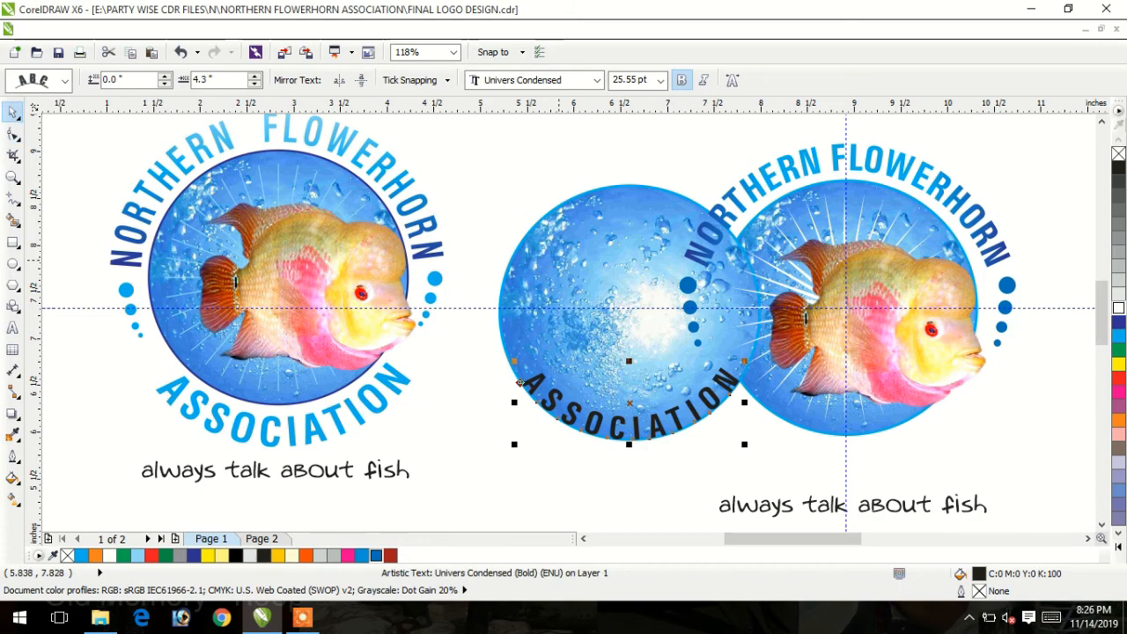
{"action": "key", "text": "ctrl+q"}
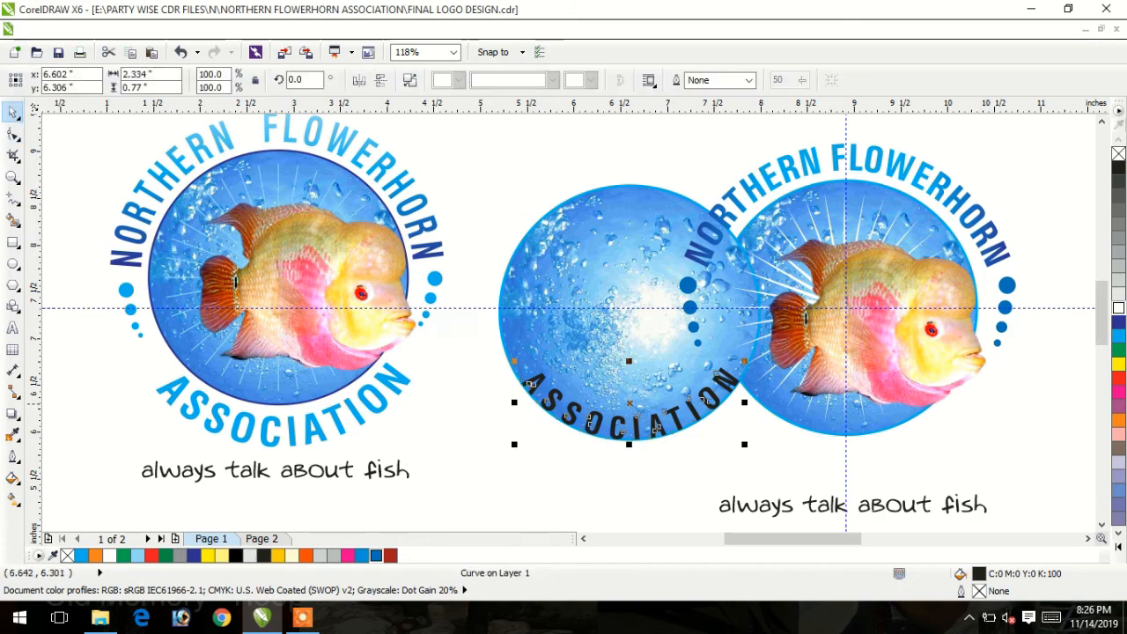
{"action": "left_click_drag", "start_coordinate": [656, 429], "coordinate": [839, 429]}
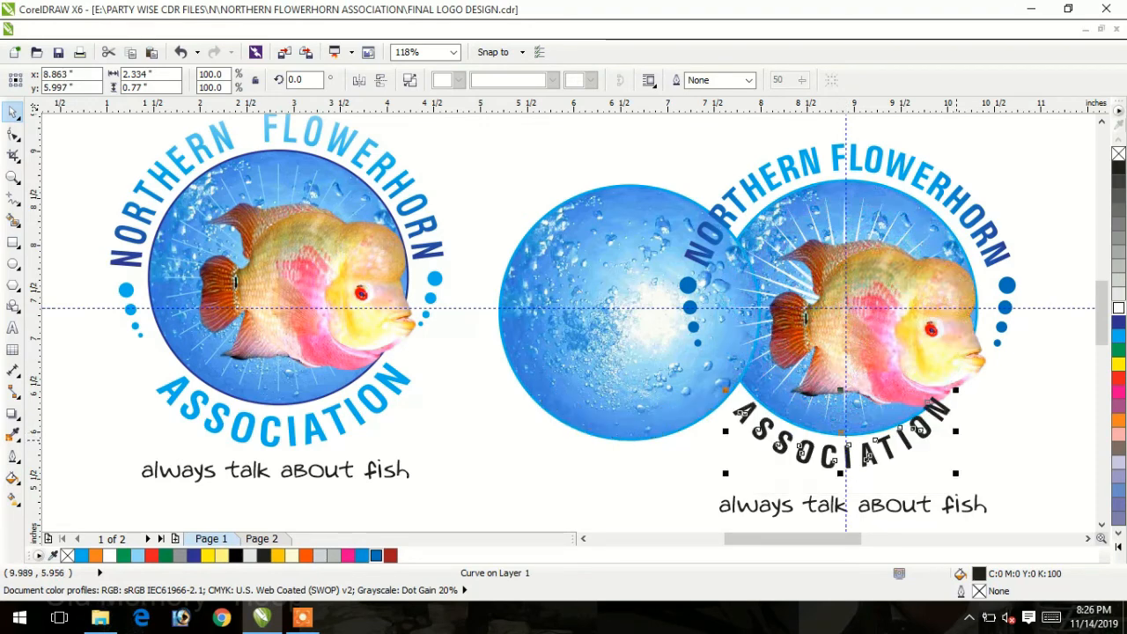
Step: Stretch the curved ASSOCIATION text to about 2.99 by 0.90 inches so it wraps around the underside of the fish circle
{"action": "left_click_drag", "start_coordinate": [956, 431], "coordinate": [973, 430]}
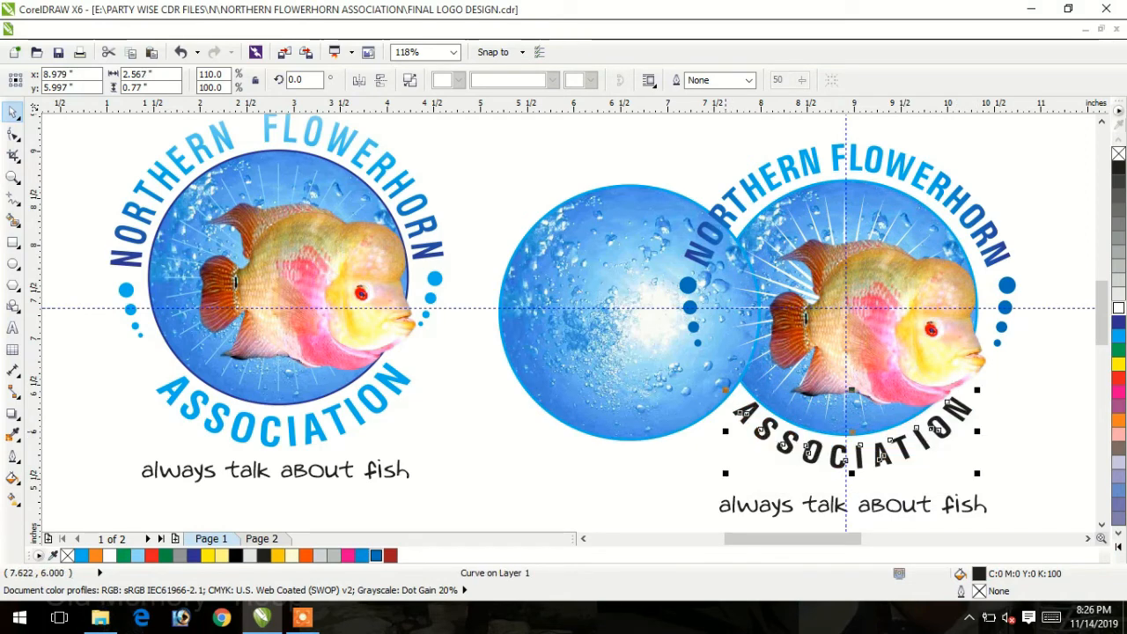
{"action": "left_click_drag", "start_coordinate": [726, 430], "coordinate": [704, 431]}
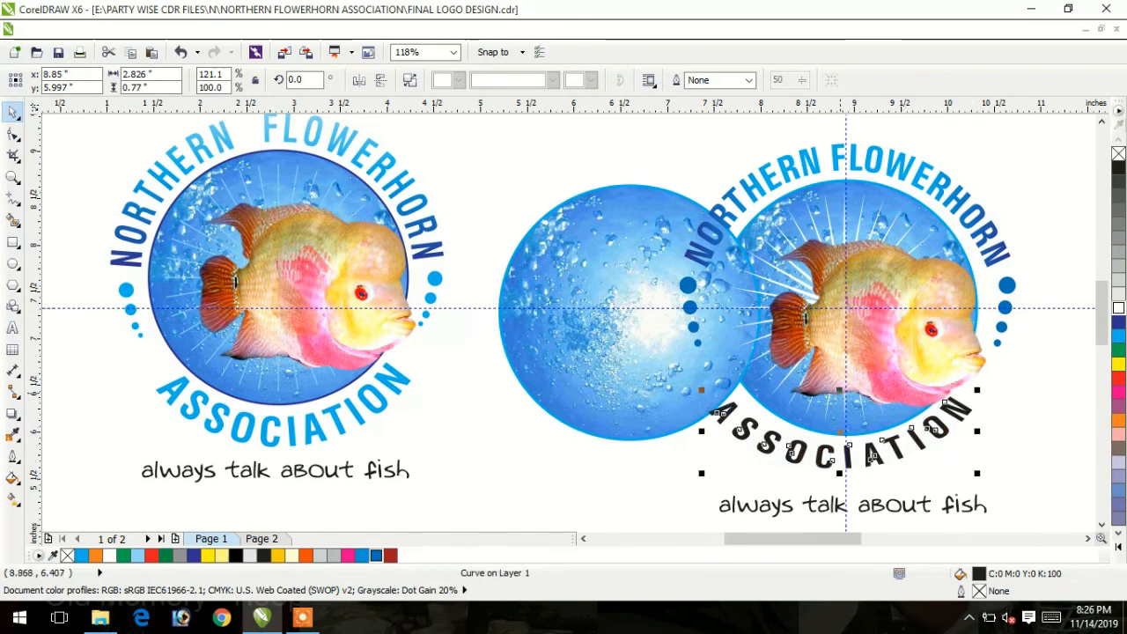
{"action": "left_click_drag", "start_coordinate": [839, 390], "coordinate": [839, 388]}
{"action": "mouse_move", "coordinate": [982, 427]}
{"action": "left_mouse_down"}
{"action": "mouse_move", "coordinate": [981, 408]}
{"action": "mouse_move", "coordinate": [991, 413]}
{"action": "left_mouse_up"}
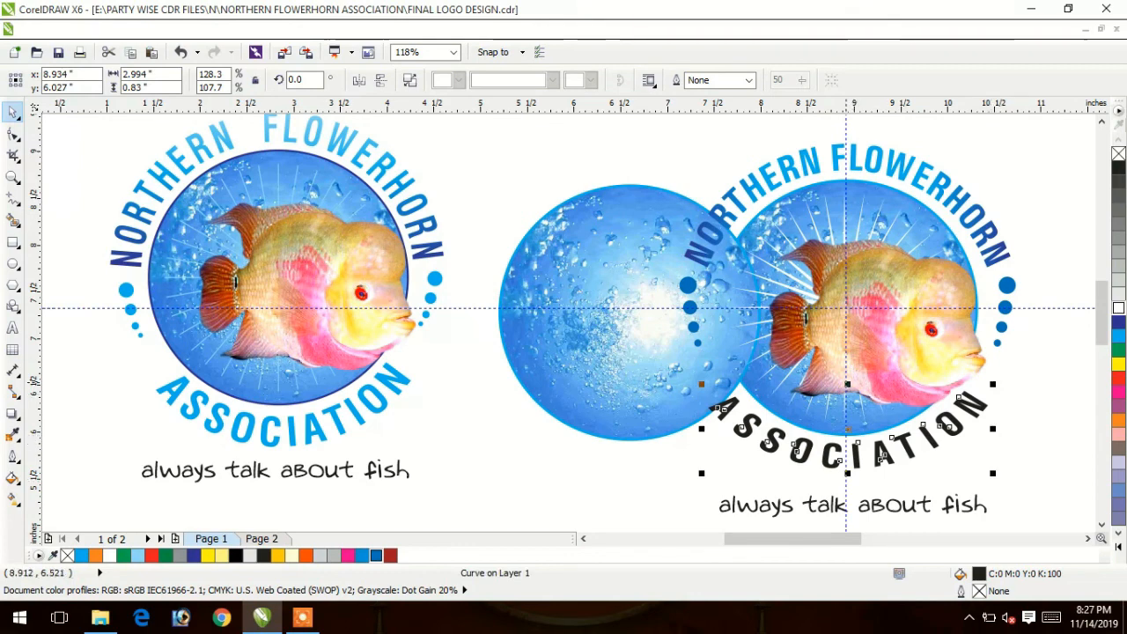
{"action": "left_click_drag", "start_coordinate": [847, 384], "coordinate": [847, 380]}
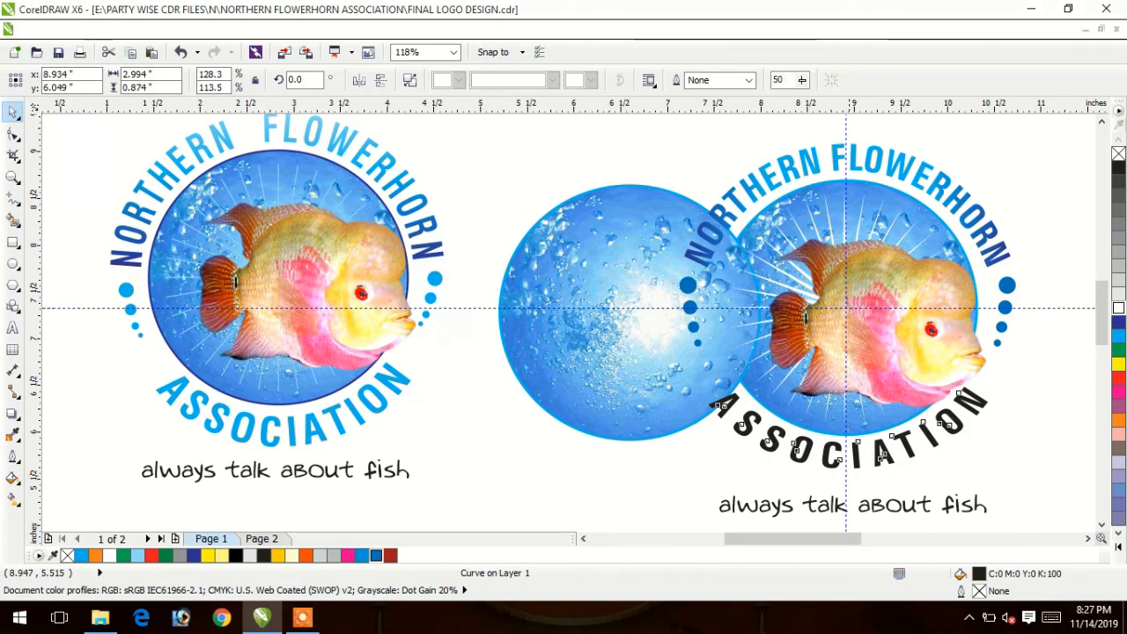
{"action": "left_click_drag", "start_coordinate": [847, 473], "coordinate": [848, 476]}
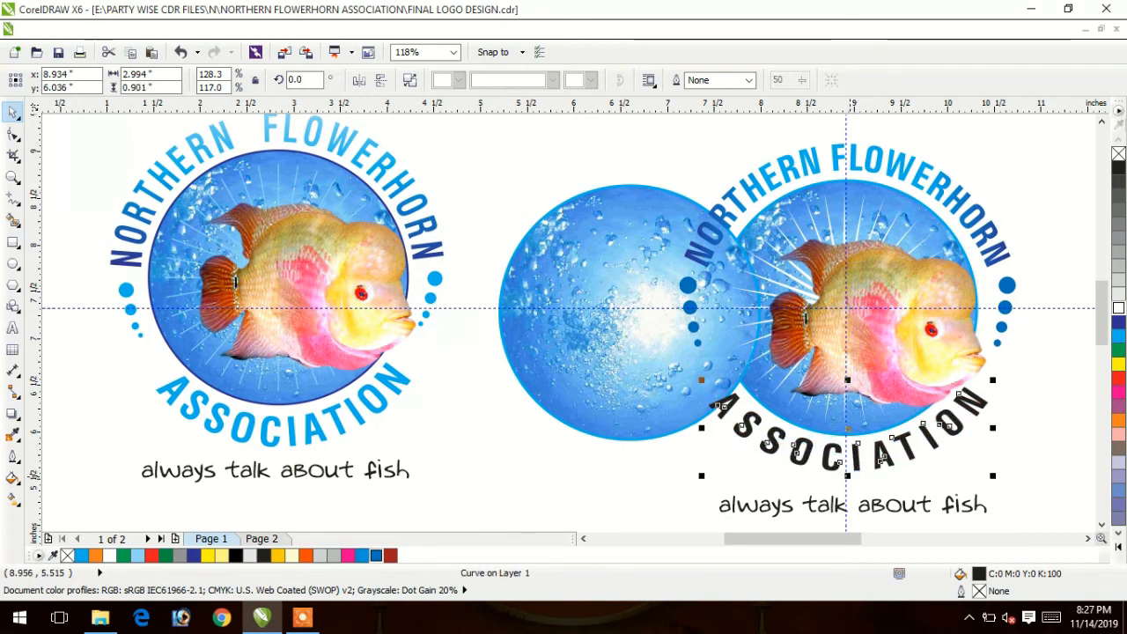
Step: Delete the spare water-filled circle beside the logo and rotate the curved ASSOCIATION text slightly clockwise to about 357.9 degrees
{"action": "left_click", "coordinate": [627, 425]}
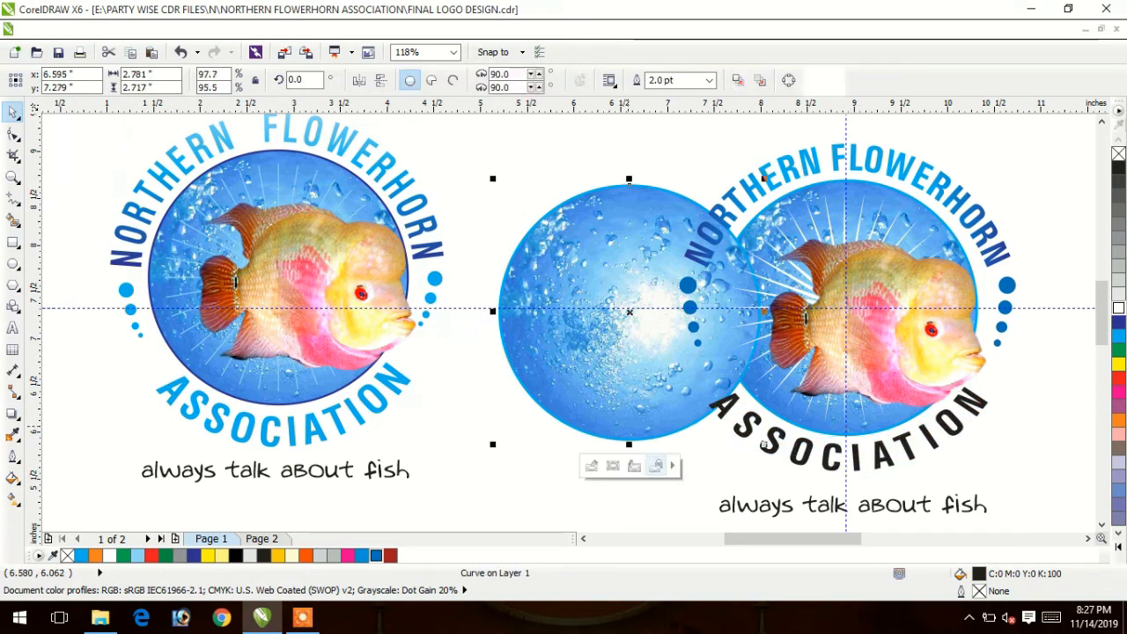
{"action": "key", "text": "Delete"}
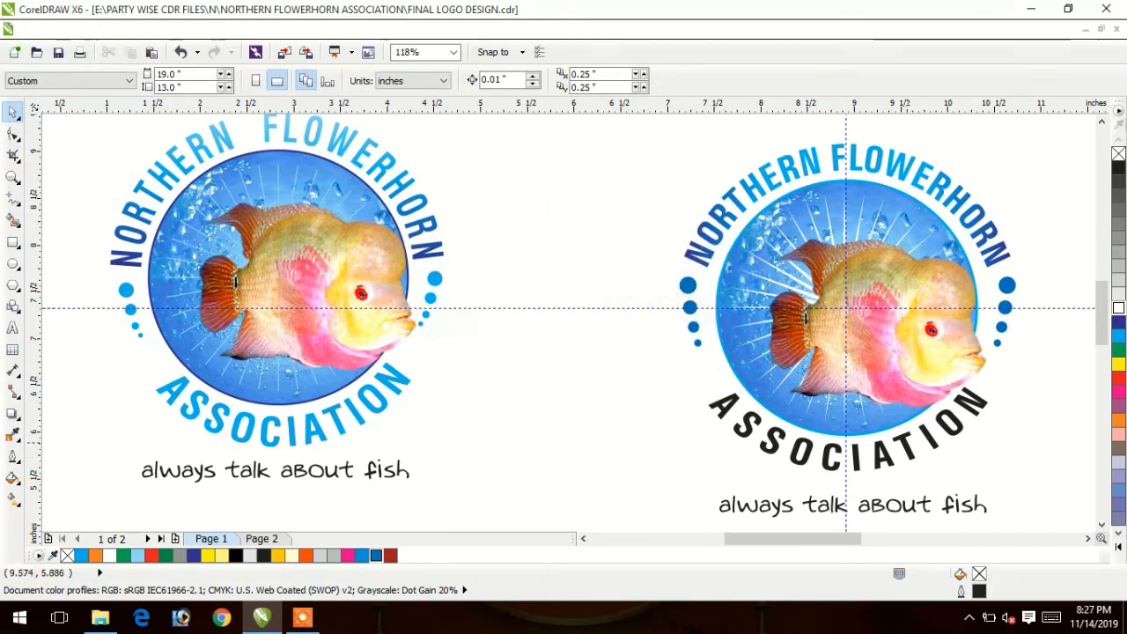
{"action": "left_click", "coordinate": [883, 456]}
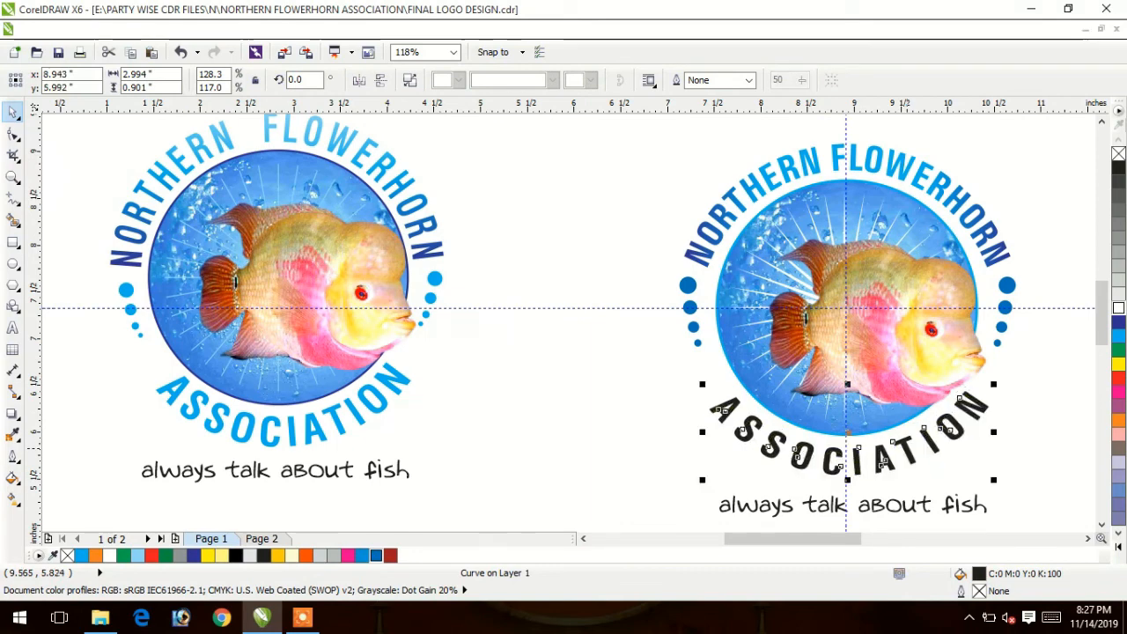
{"action": "left_click", "coordinate": [960, 397]}
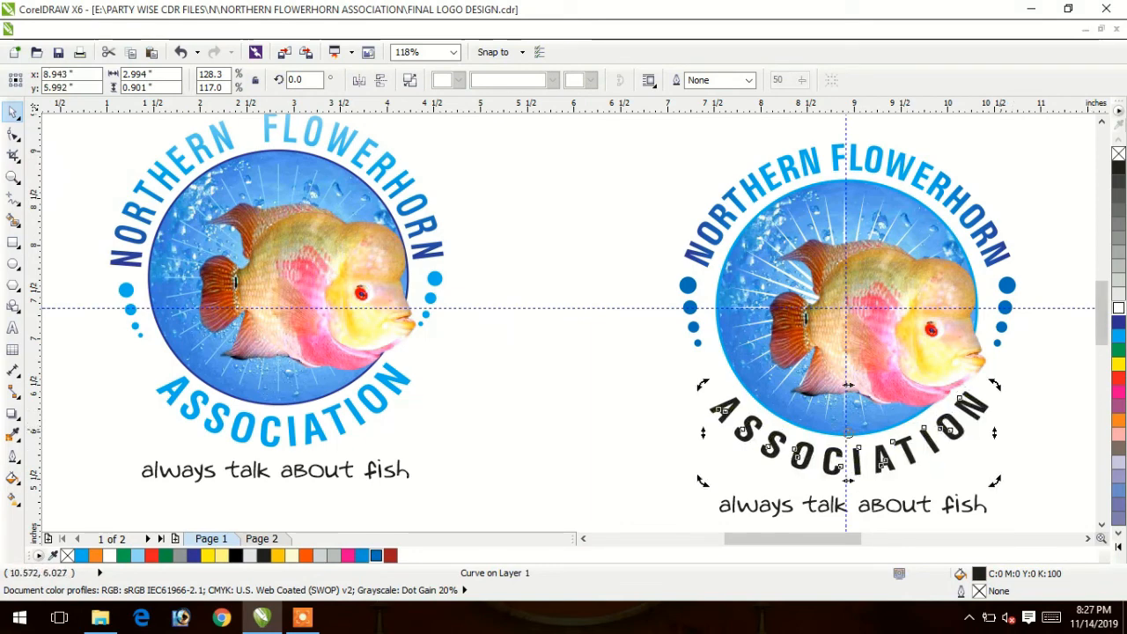
{"action": "left_click_drag", "start_coordinate": [994, 431], "coordinate": [994, 433]}
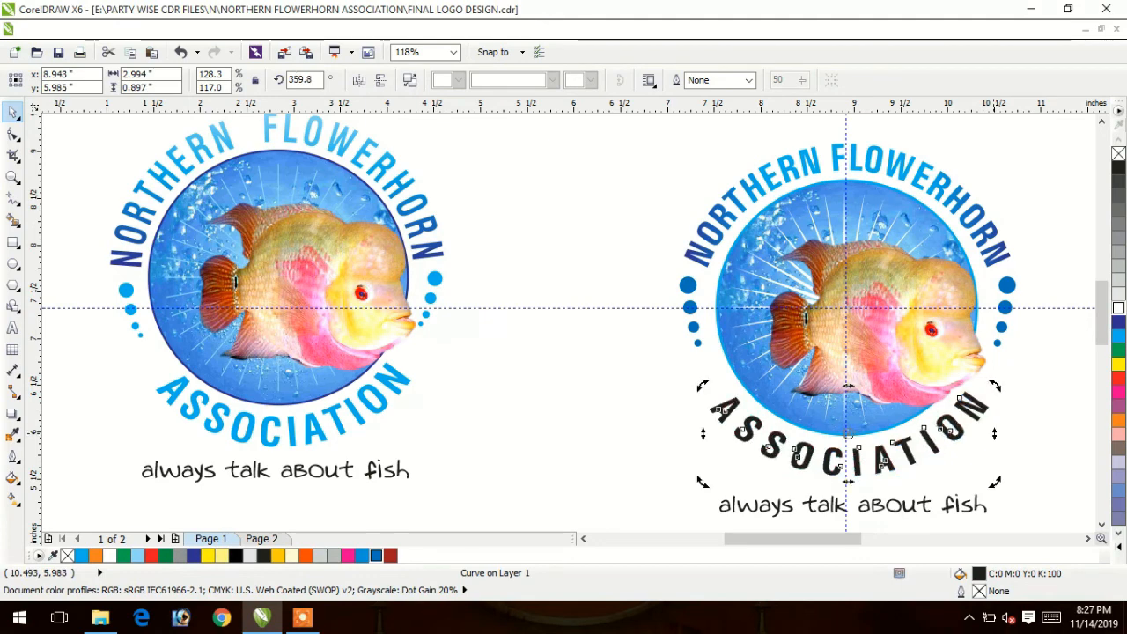
{"action": "left_click_drag", "start_coordinate": [994, 386], "coordinate": [995, 390]}
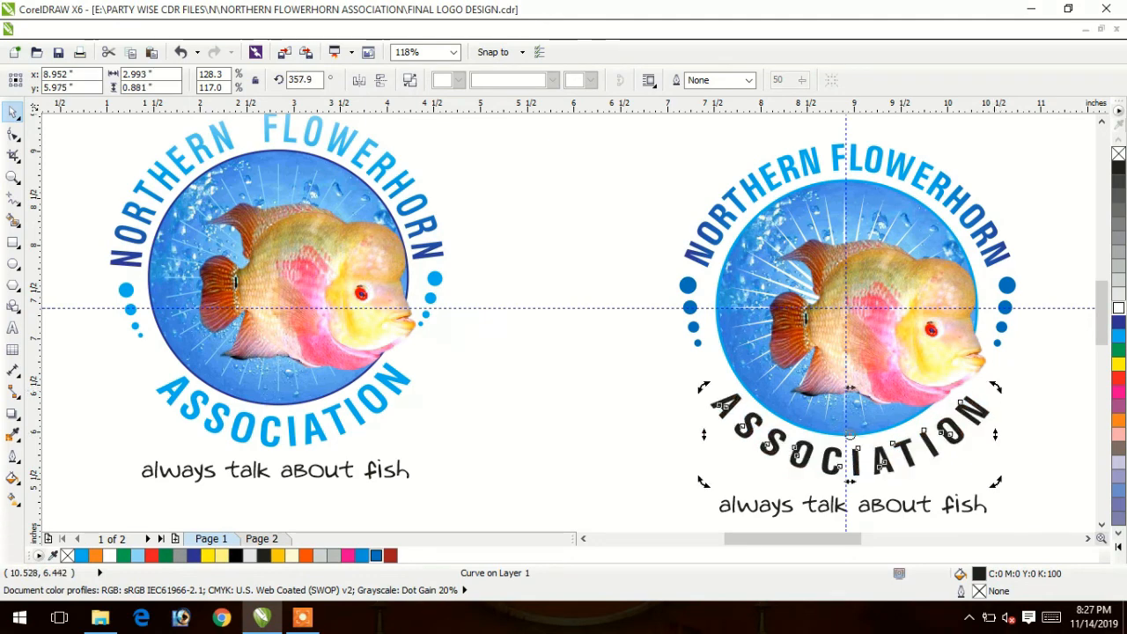
{"action": "key", "text": "Escape"}
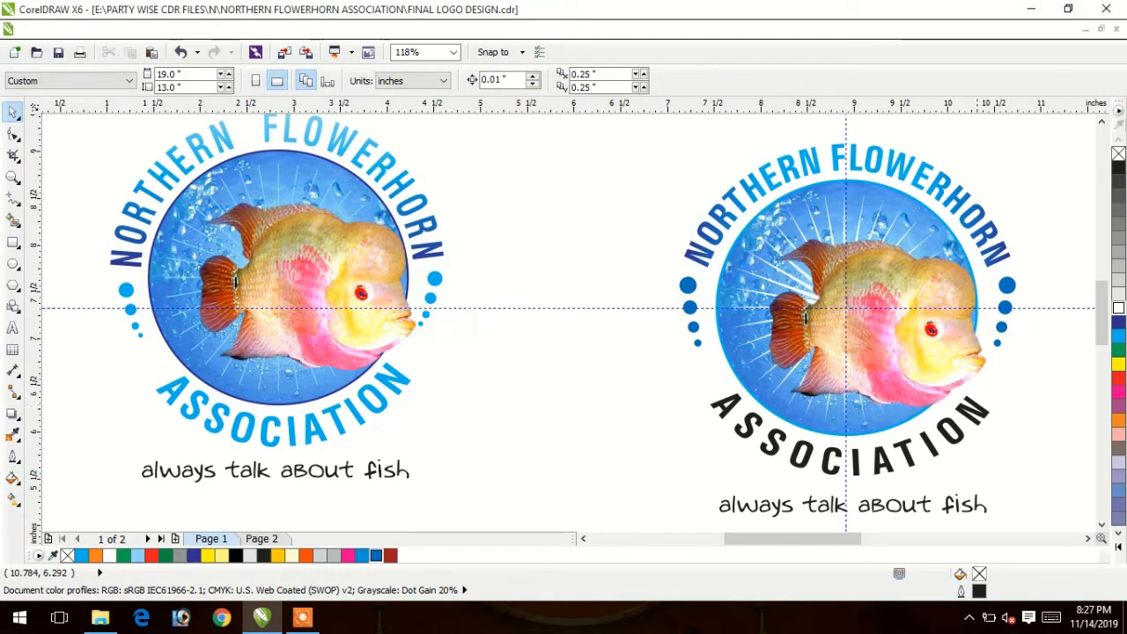
Step: Fill the curved ASSOCIATION text with the palette's cyan blue and deselect it
{"action": "left_click", "coordinate": [980, 409]}
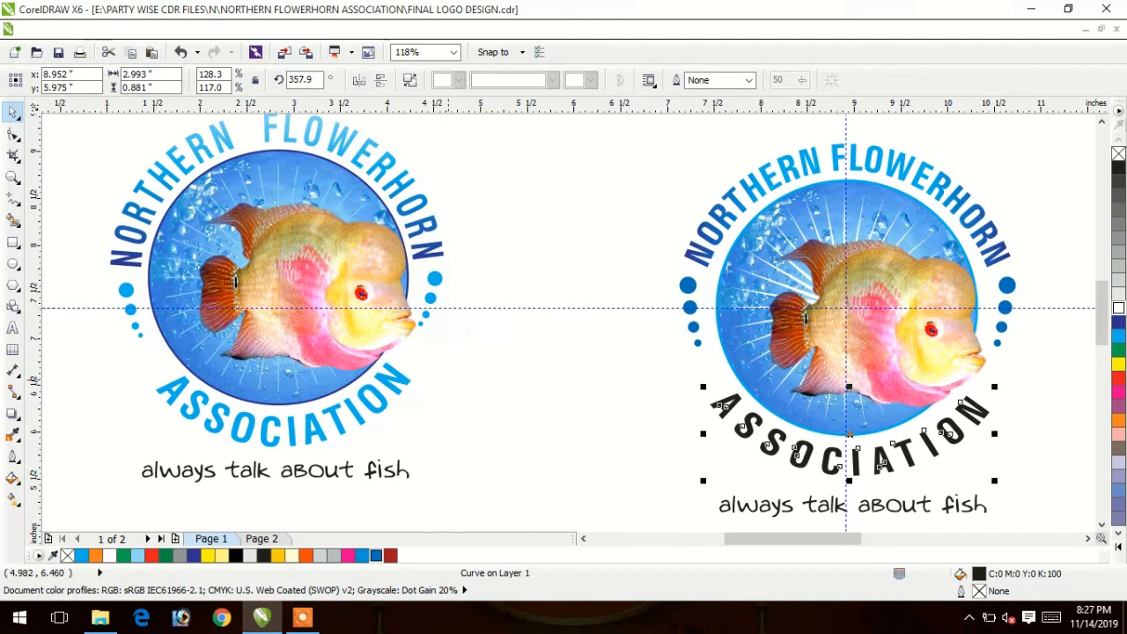
{"action": "left_click", "coordinate": [13, 242]}
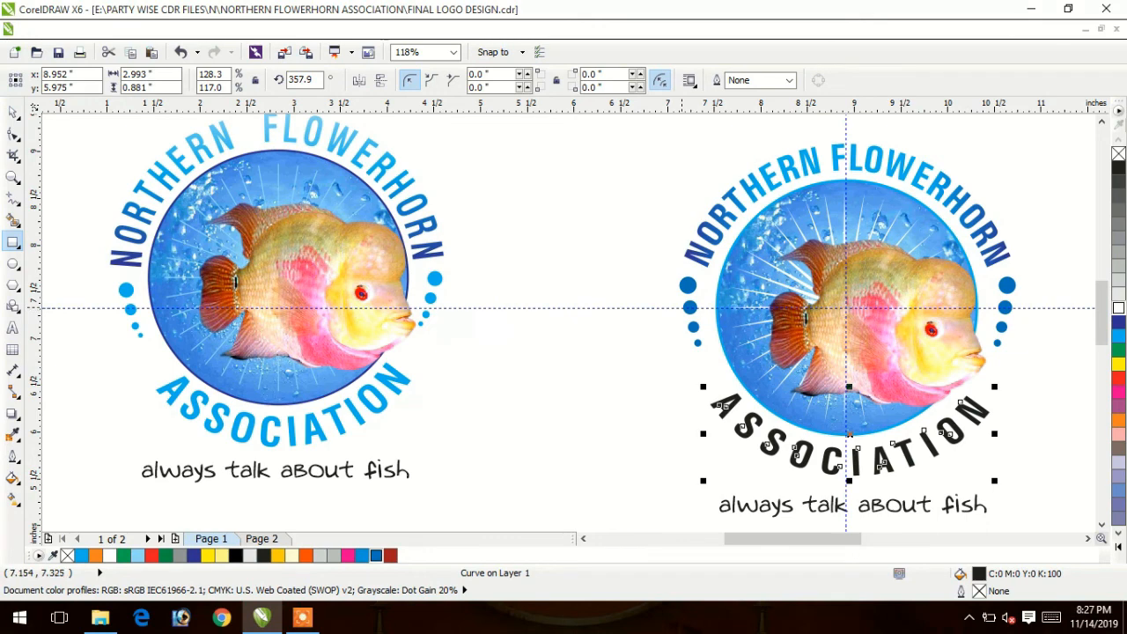
{"action": "key", "text": "space"}
{"action": "left_click", "coordinate": [1119, 336]}
{"action": "left_click", "coordinate": [1061, 415]}
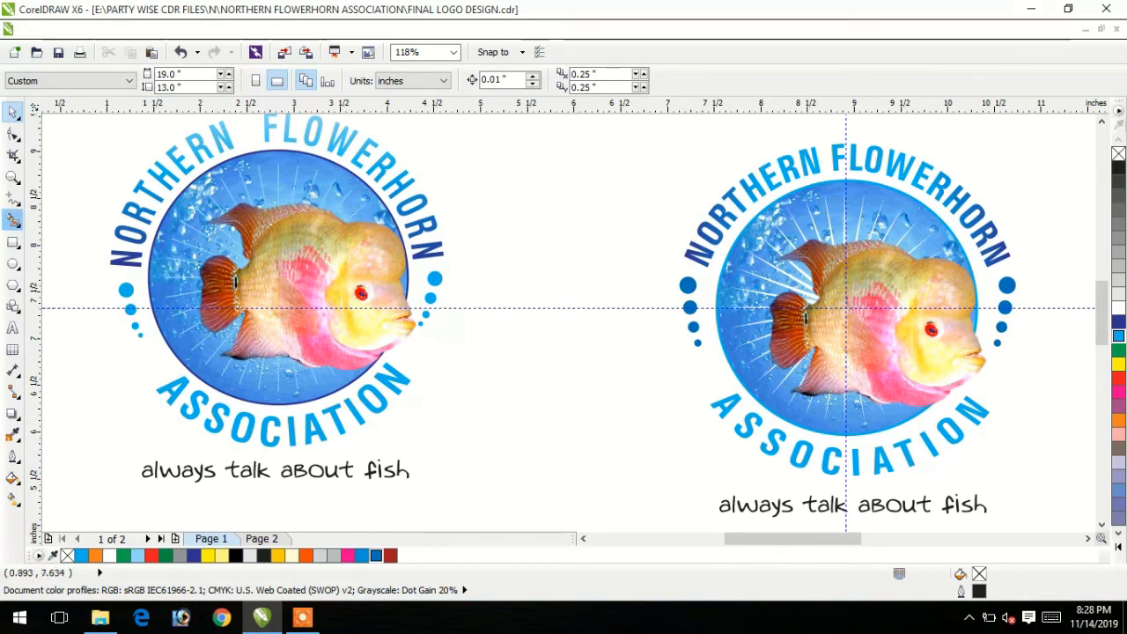
Step: Examine the completed logo up close and display it in full-screen preview
{"action": "left_click", "coordinate": [12, 176]}
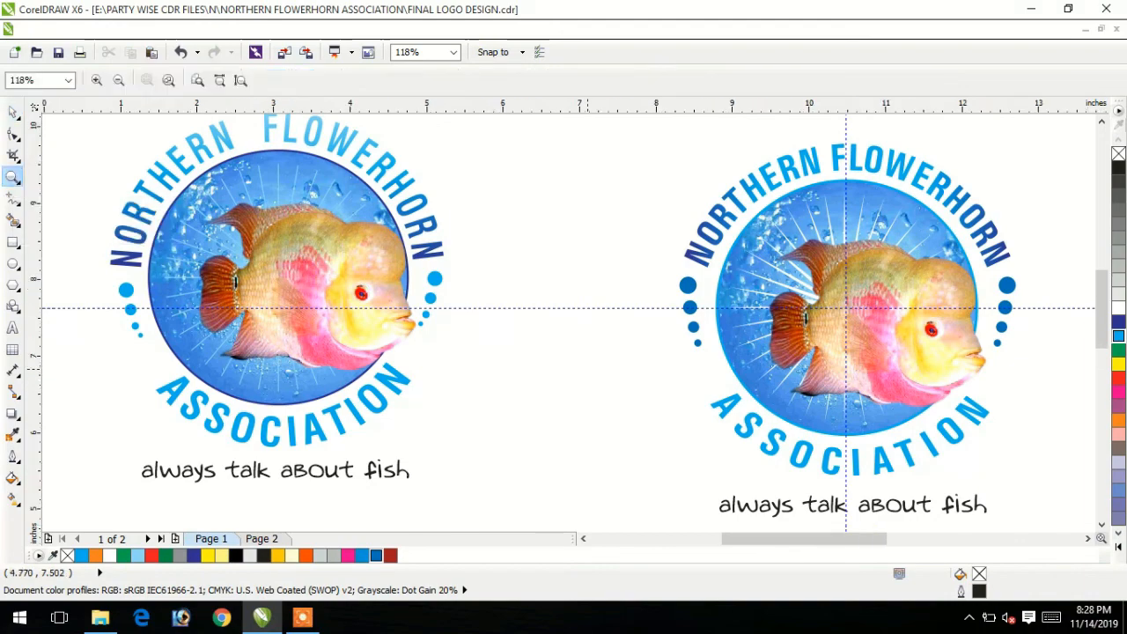
{"action": "scroll", "coordinate": [182, 435], "scroll_direction": "down", "scroll_amount": 1}
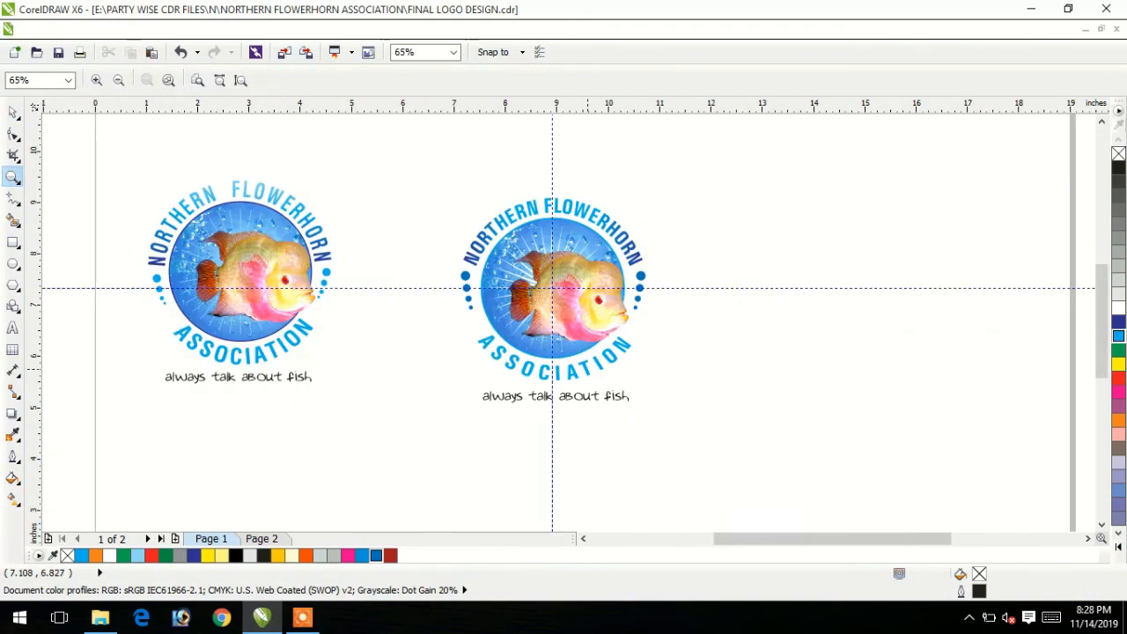
{"action": "scroll", "coordinate": [588, 369], "scroll_direction": "down", "scroll_amount": 1}
{"action": "left_click_drag", "start_coordinate": [423, 182], "coordinate": [705, 479]}
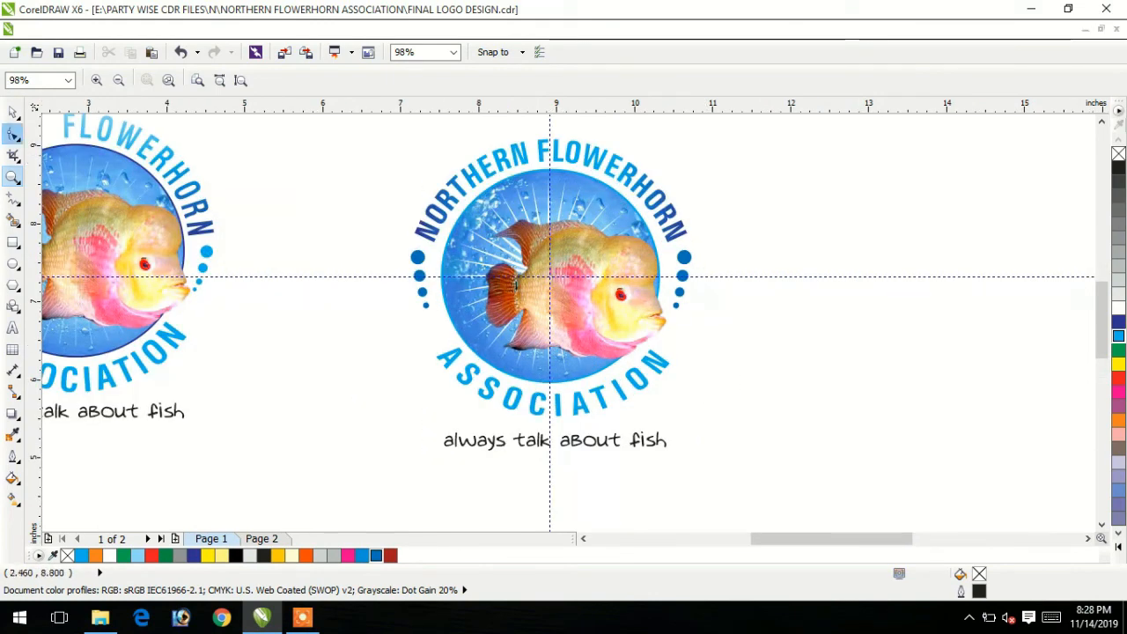
{"action": "left_click", "coordinate": [12, 111]}
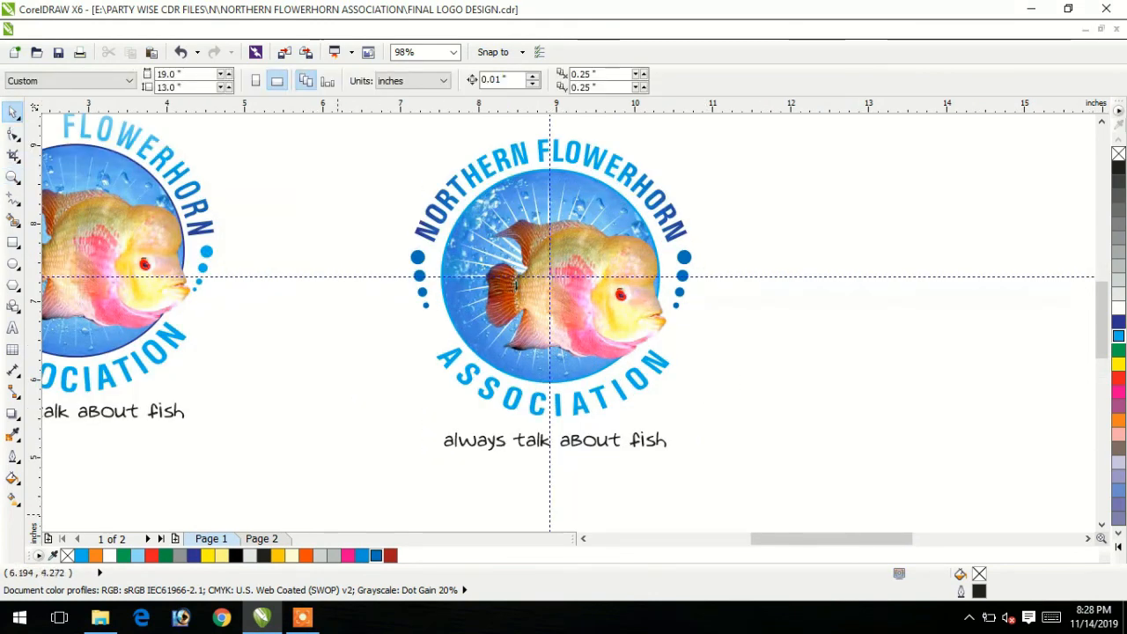
{"action": "mouse_move", "coordinate": [302, 616]}
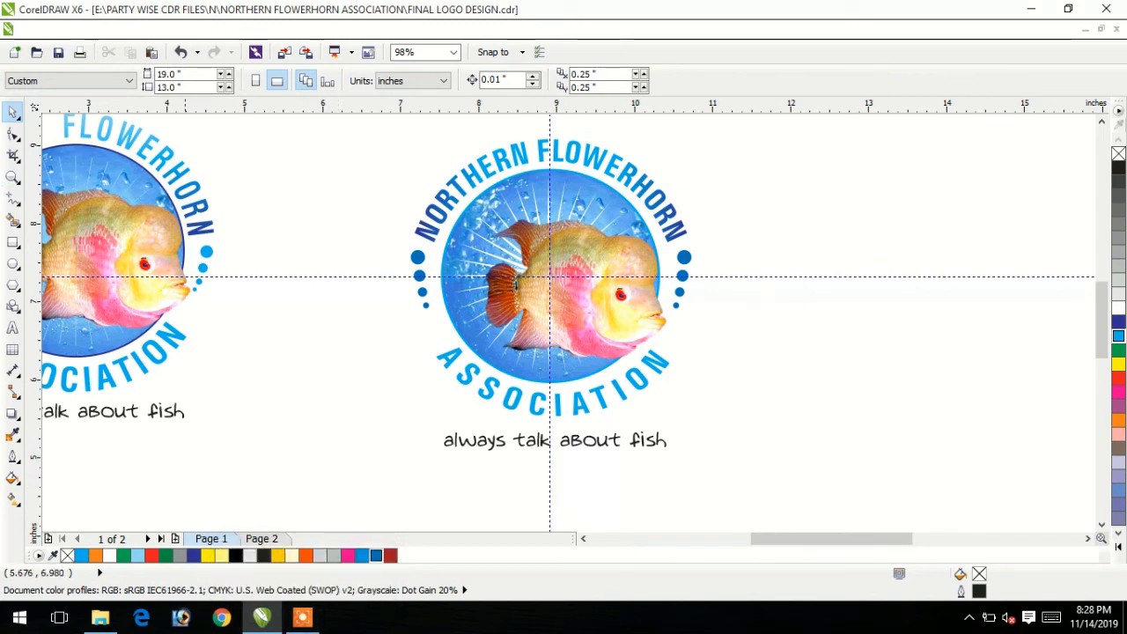
{"action": "left_click", "coordinate": [12, 176]}
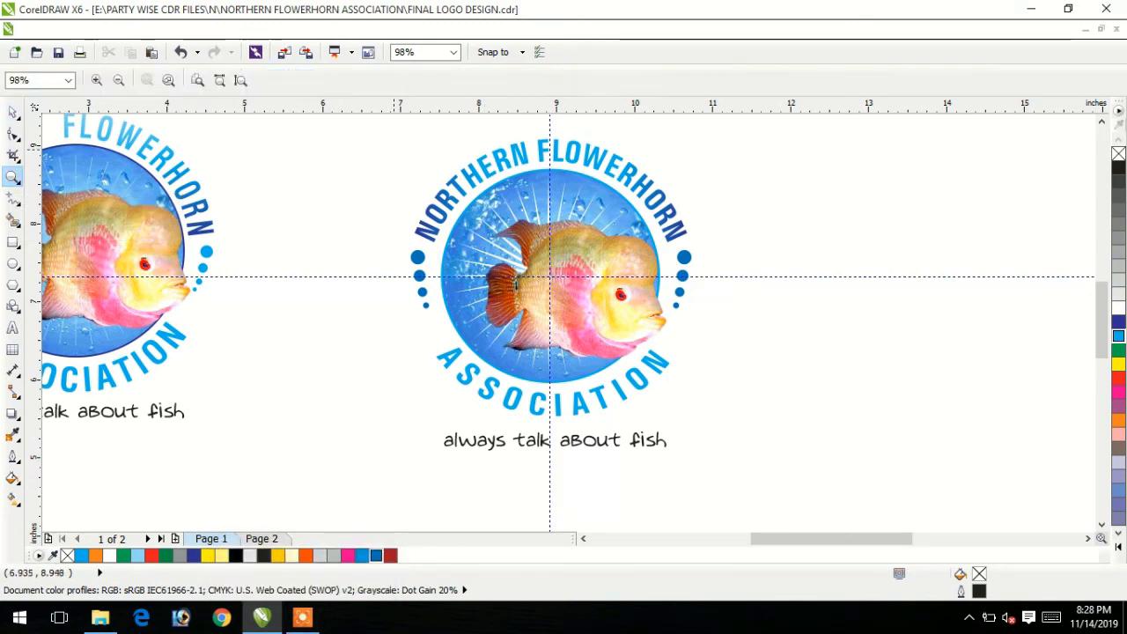
{"action": "left_click_drag", "start_coordinate": [357, 136], "coordinate": [728, 461]}
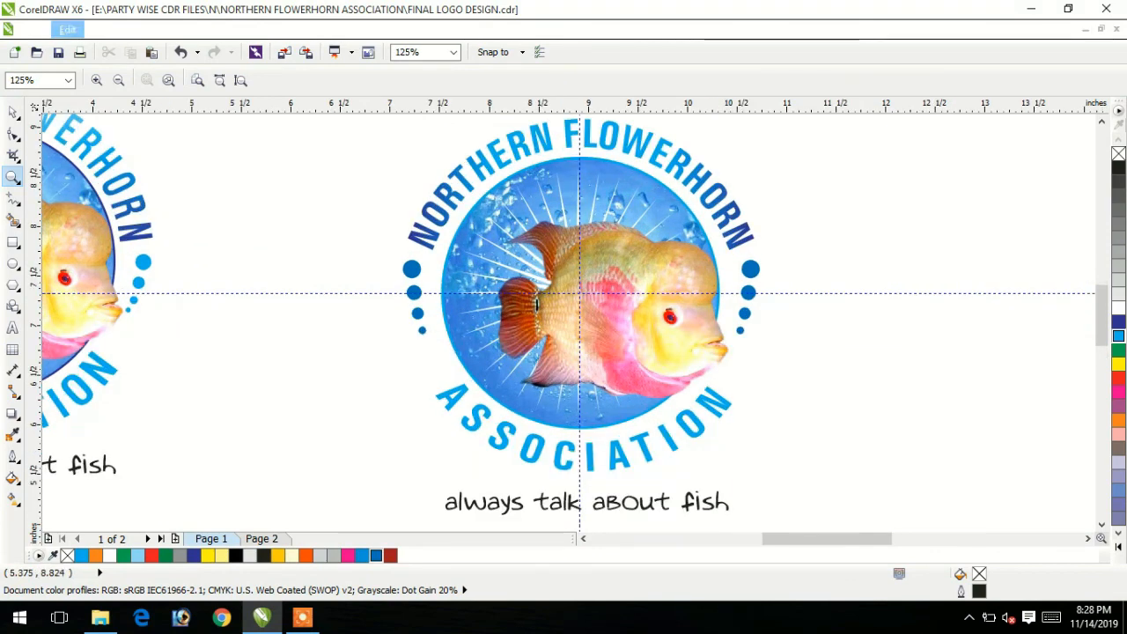
{"action": "left_click", "coordinate": [102, 30]}
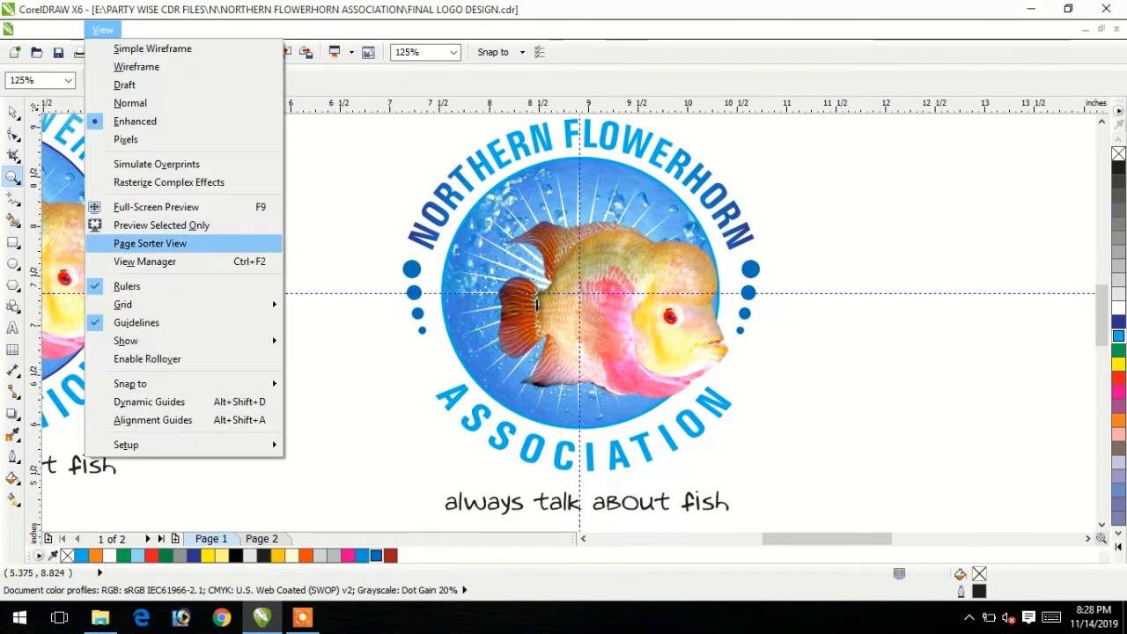
{"action": "left_click", "coordinate": [159, 207]}
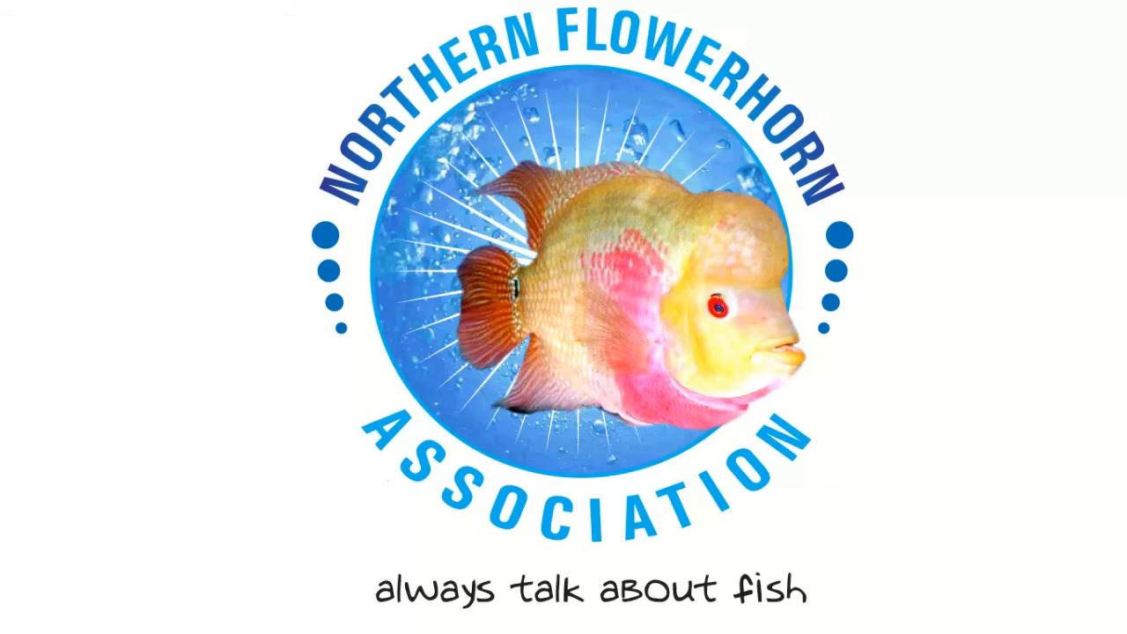